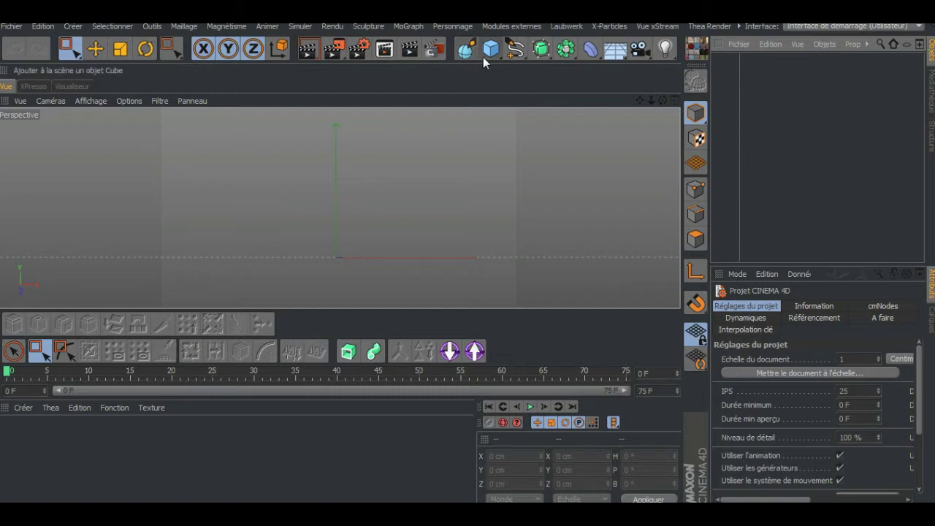
Step: Add a Plan primitive to the scene and display the viewport with Ombrage de Gouraud (lignes)
click(502, 57)
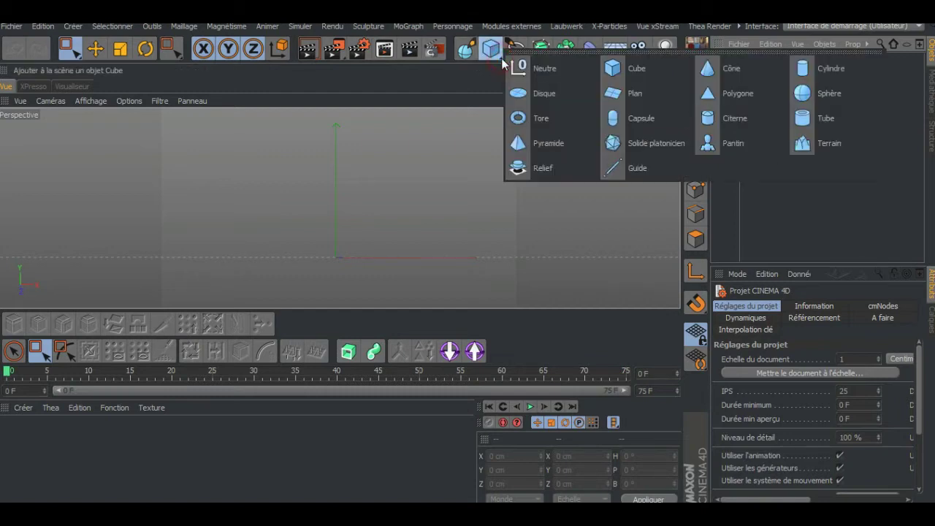
click(654, 95)
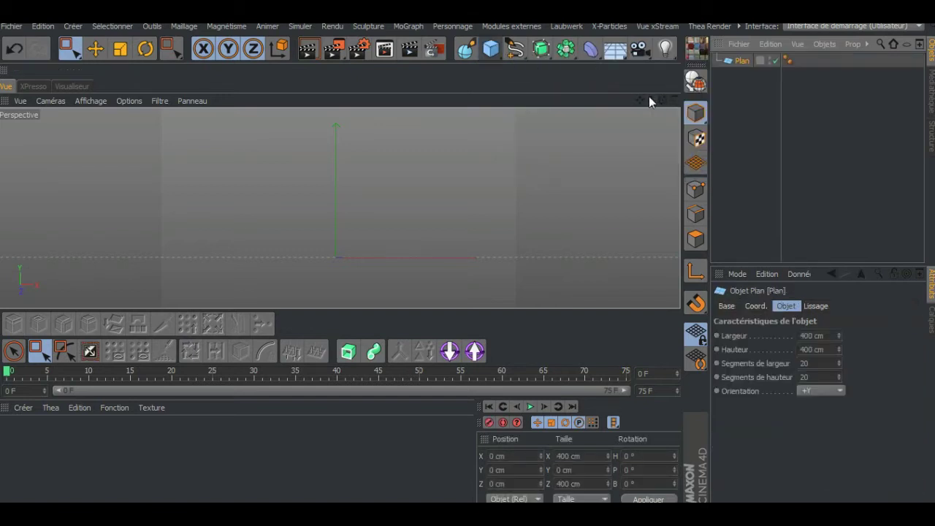
drag(663, 100, 632, 70)
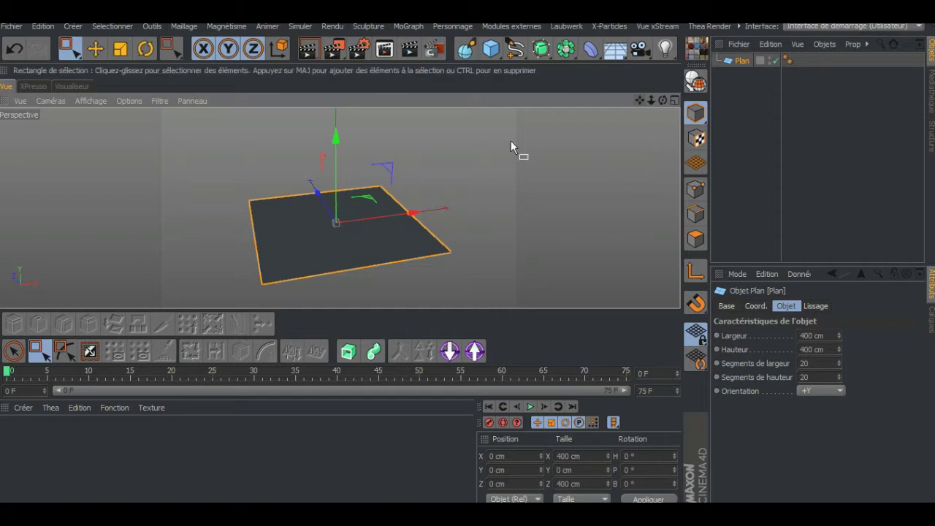
click(91, 101)
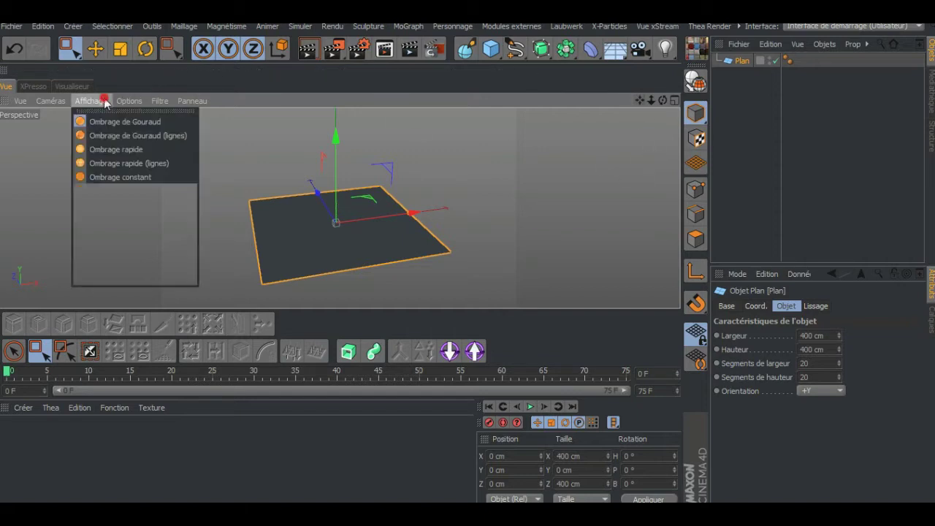
click(114, 135)
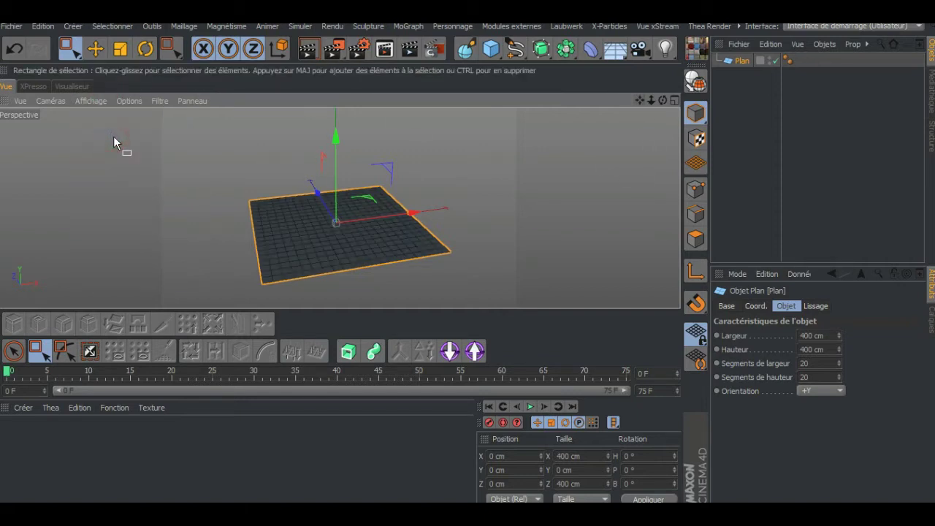
Step: Set the plane's width segments and height segments to 10 each
click(810, 363)
text(10)
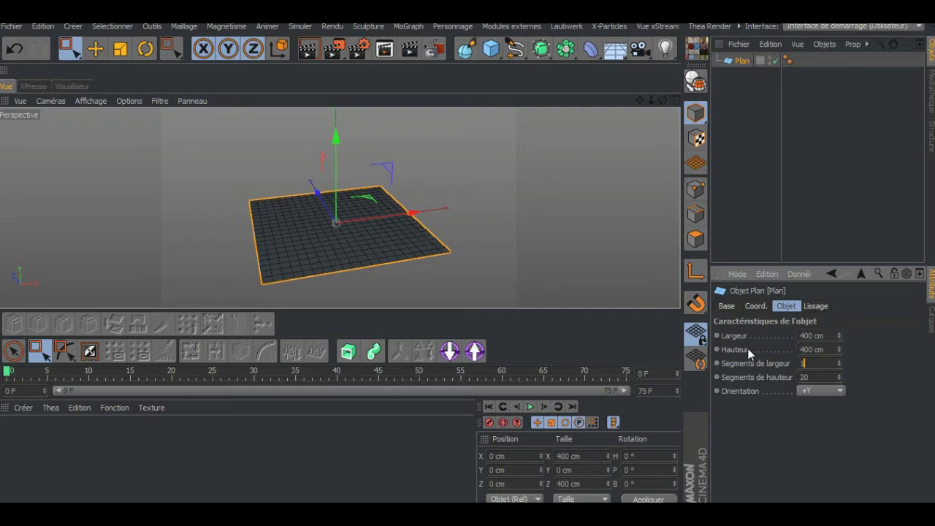
click(827, 377)
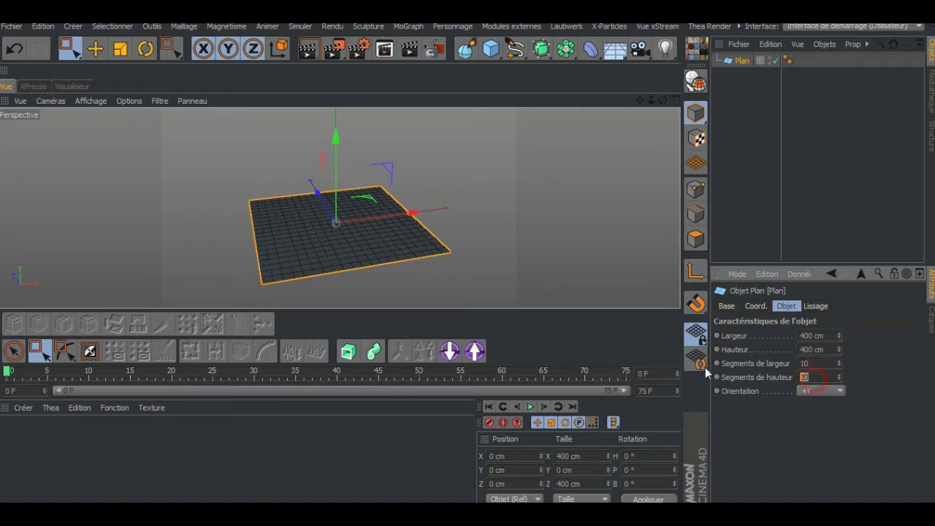
text(10)
key(Return)
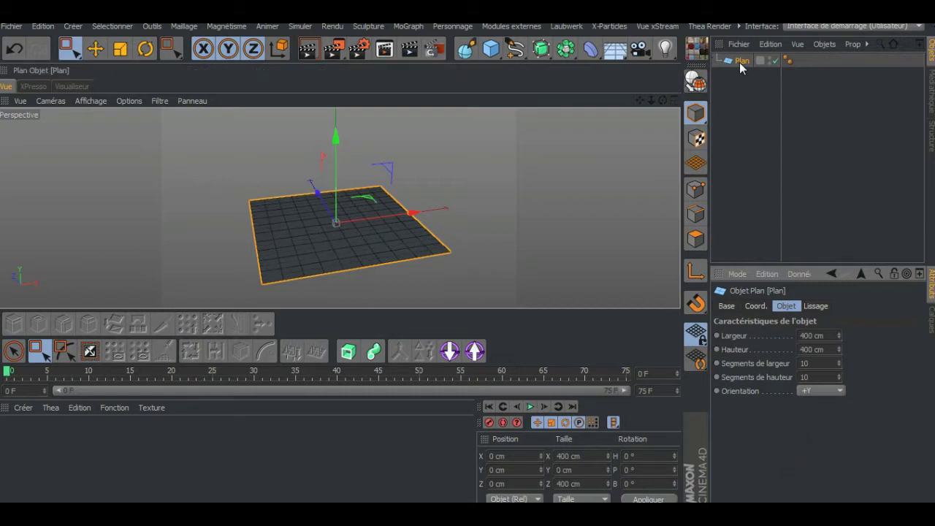
Step: Create a new material and load the Echiquier surface shader as its colour texture
drag(663, 100, 660, 128)
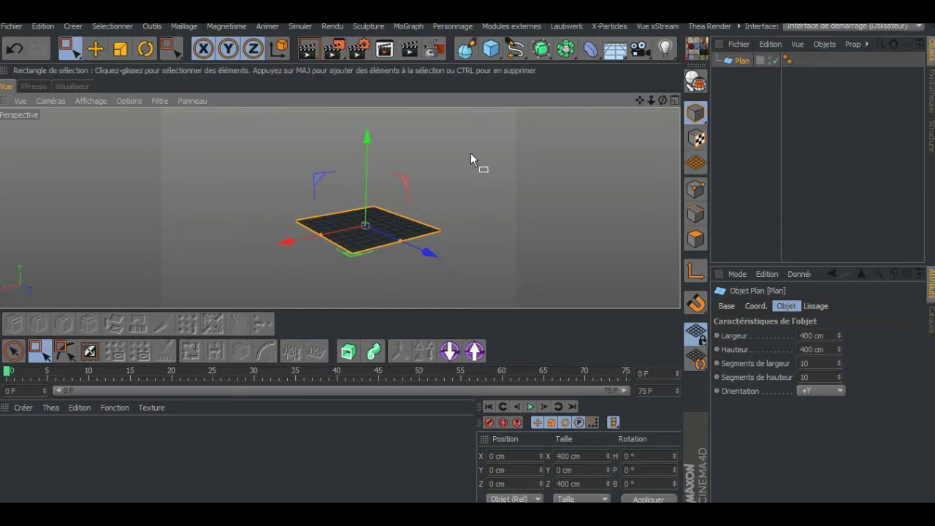
mouse_move(663, 96)
mouse_down()
mouse_move(637, 99)
mouse_move(661, 103)
mouse_up()
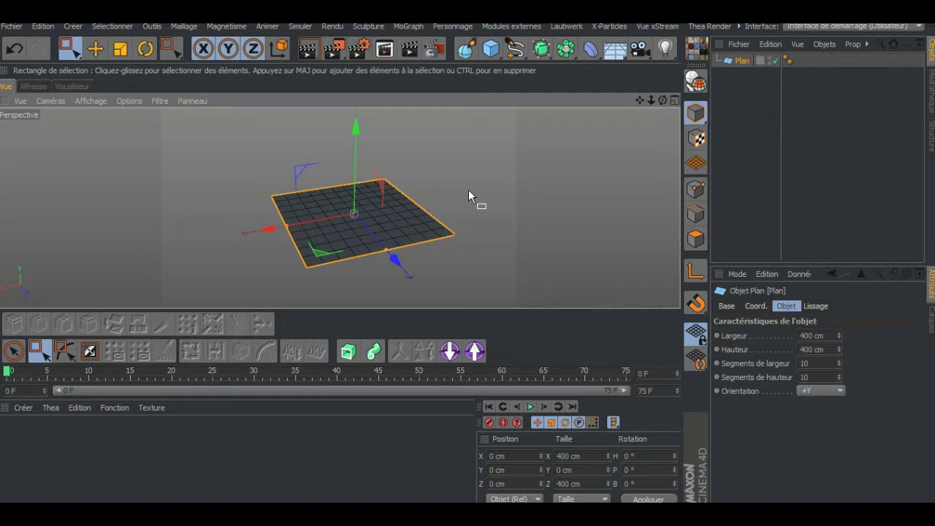
double_click(26, 447)
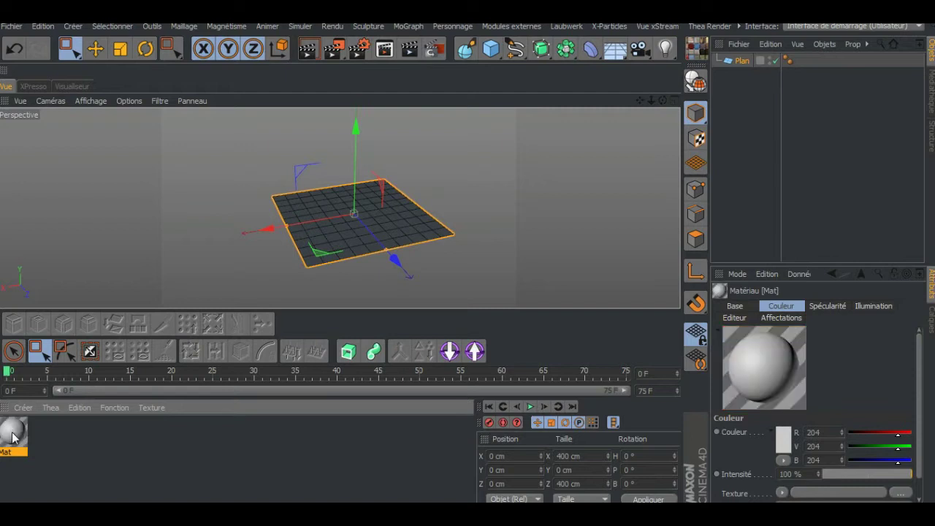
double_click(15, 438)
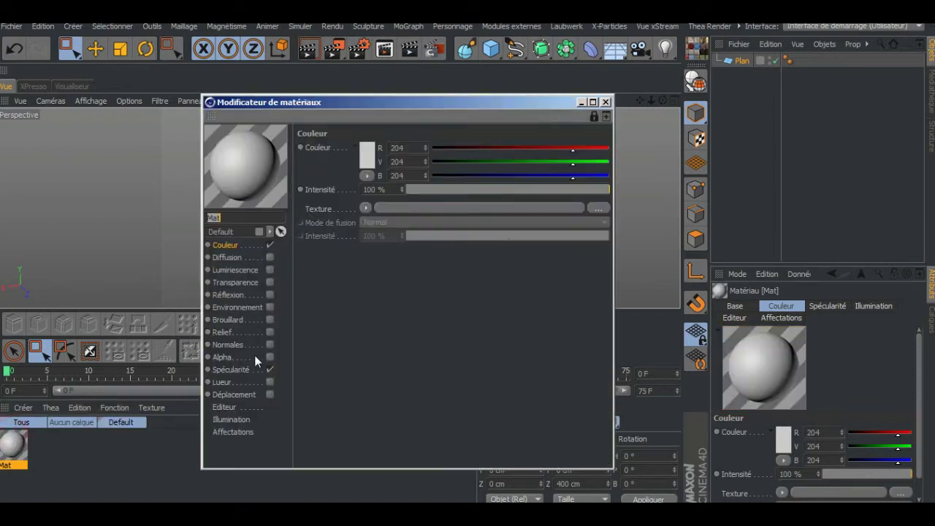
click(363, 209)
mouse_move(388, 387)
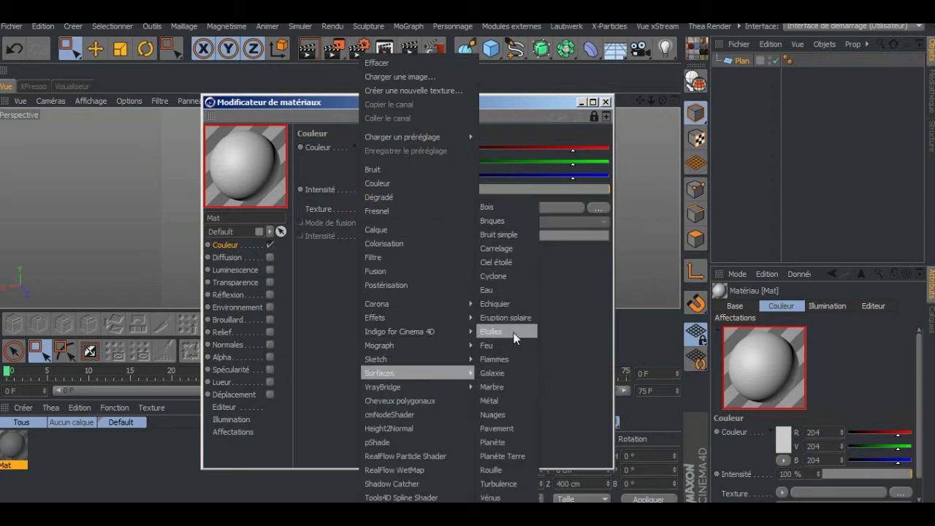
click(511, 306)
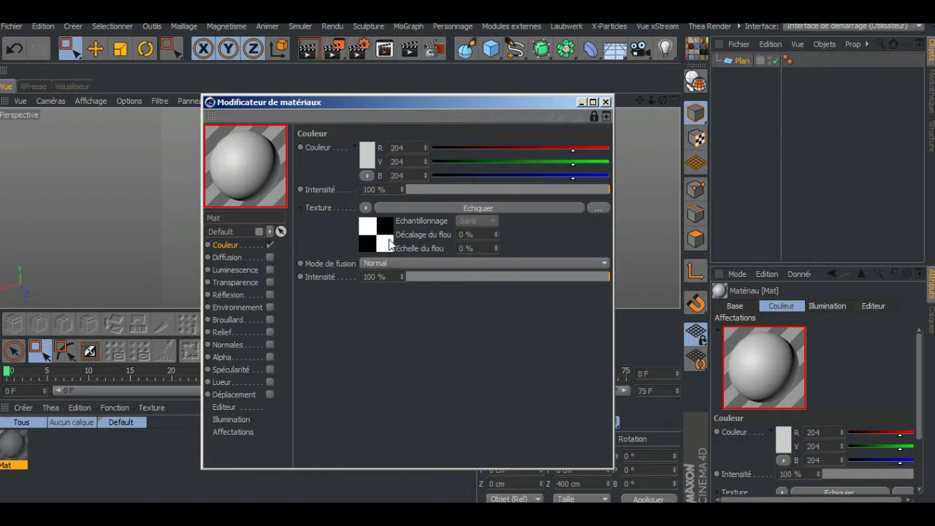
Step: Set the checkerboard shader's Fréquence U and Fréquence V to 3
click(388, 243)
click(361, 269)
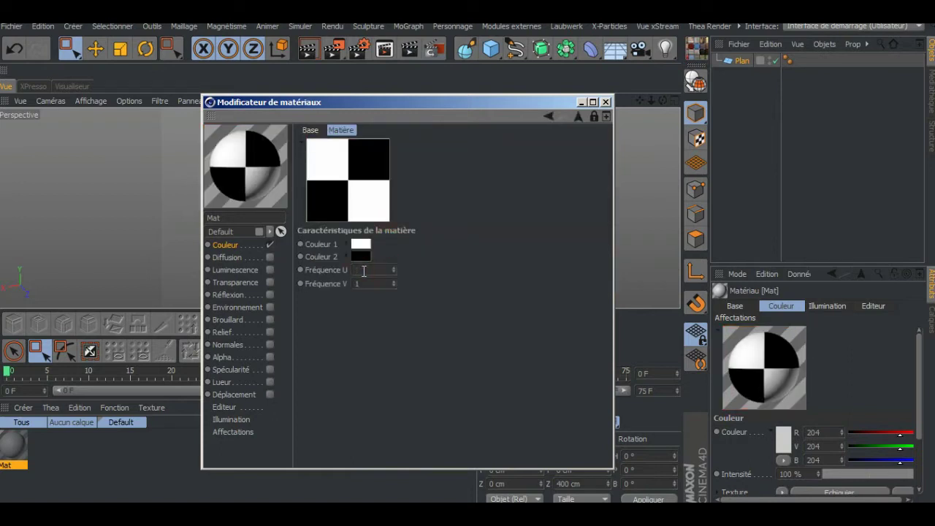
text(3)
click(363, 284)
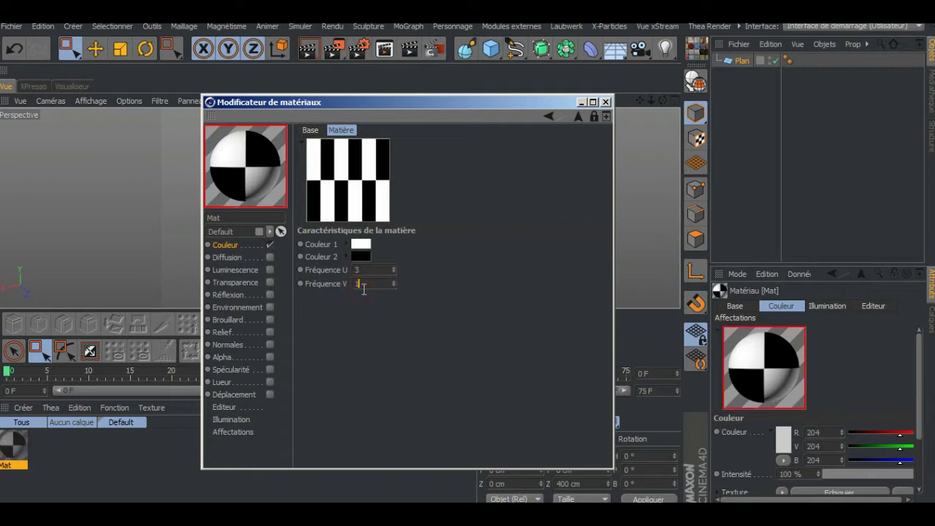
text(3)
key(Return)
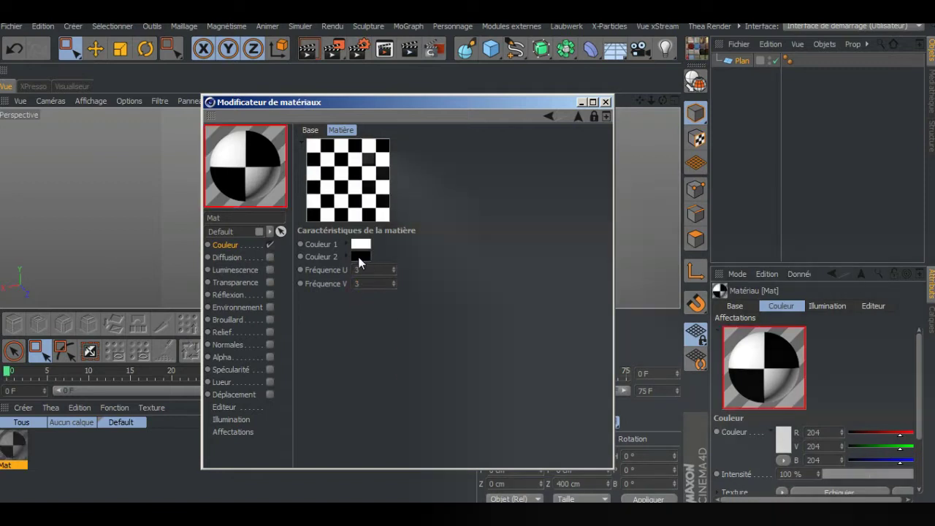
Step: Change the checkerboard's Couleur 2 to red and apply the material to the plane
click(361, 256)
drag(353, 232, 361, 220)
click(344, 322)
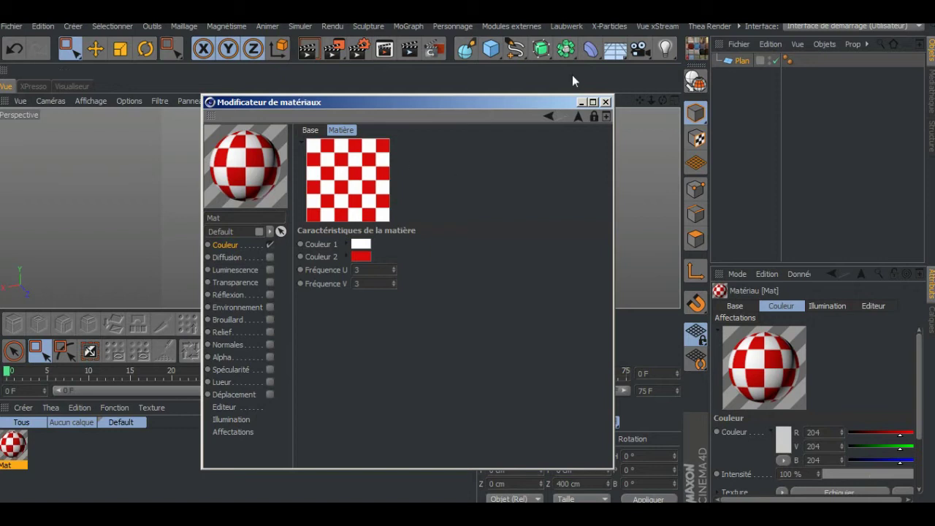
click(606, 103)
drag(12, 449, 353, 221)
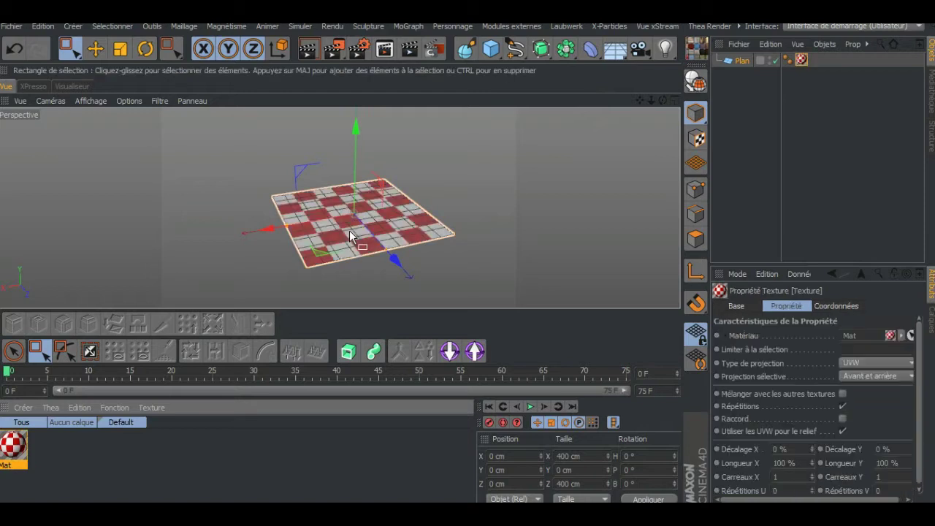
Step: Add a Cheveux hair object to the checkered plane and render the view
drag(662, 101, 494, 150)
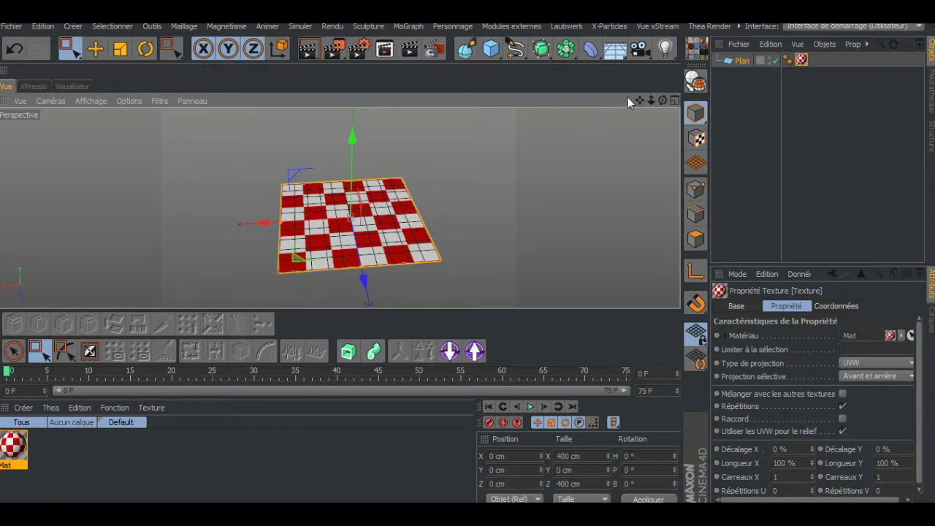
drag(650, 101, 635, 80)
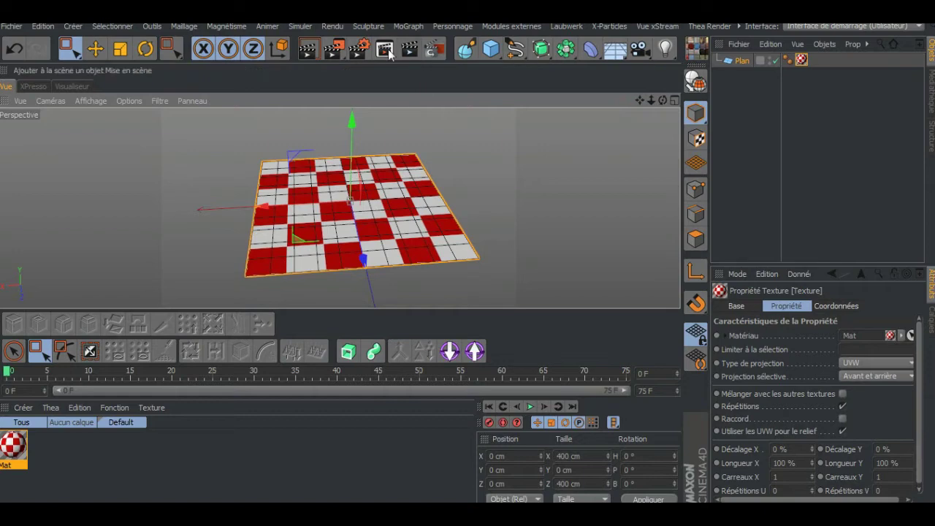
click(300, 26)
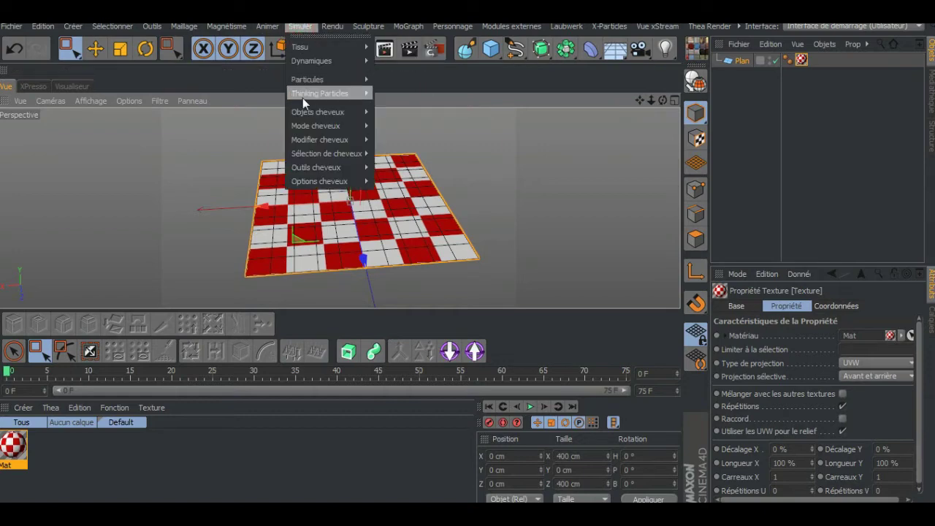
mouse_move(309, 115)
click(404, 115)
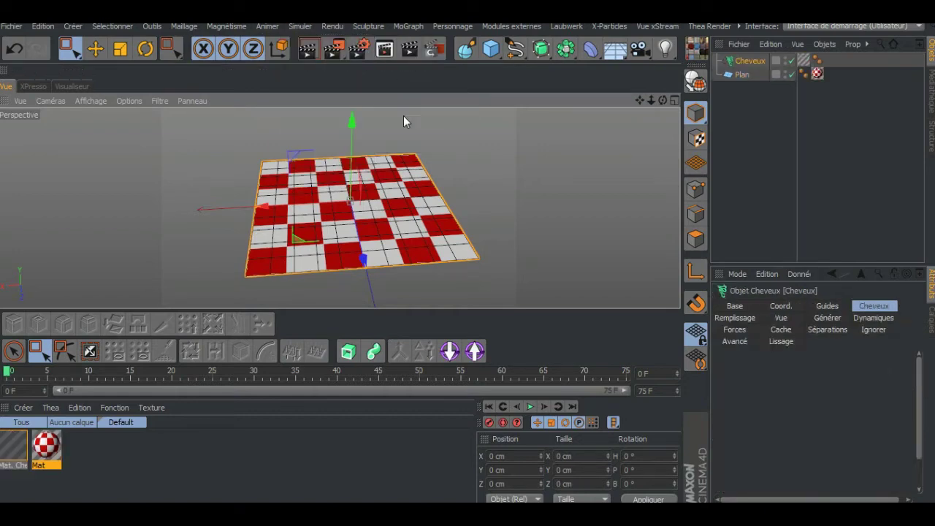
click(309, 48)
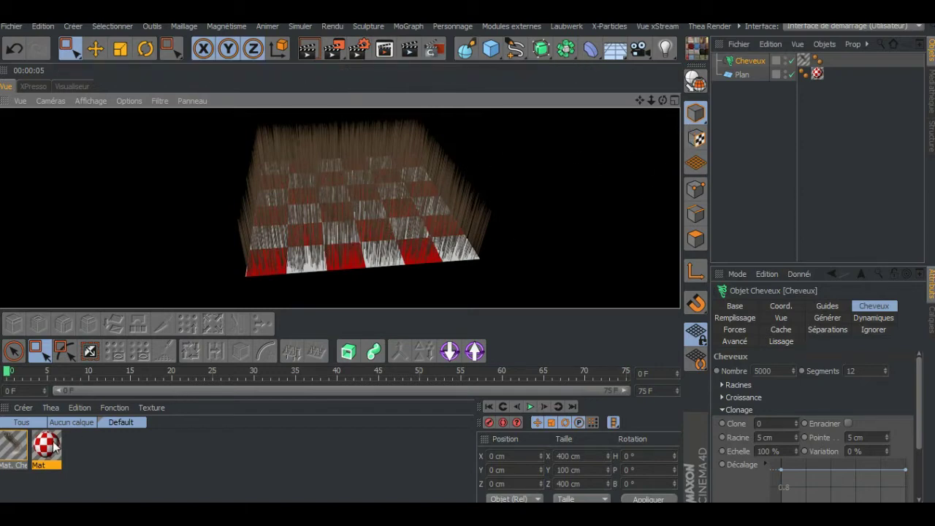
Step: Enable the Surface option in the hair material's colour channel and render the view
double_click(15, 449)
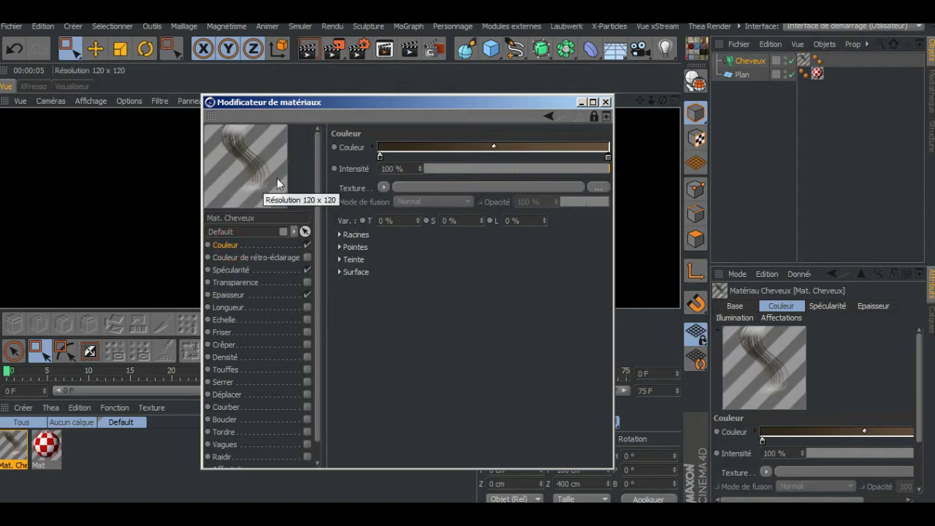
click(337, 272)
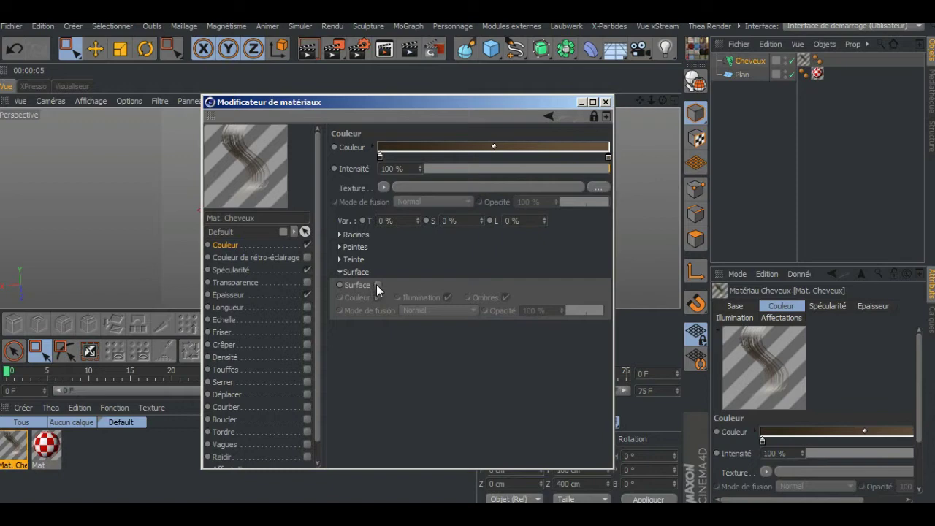
click(377, 285)
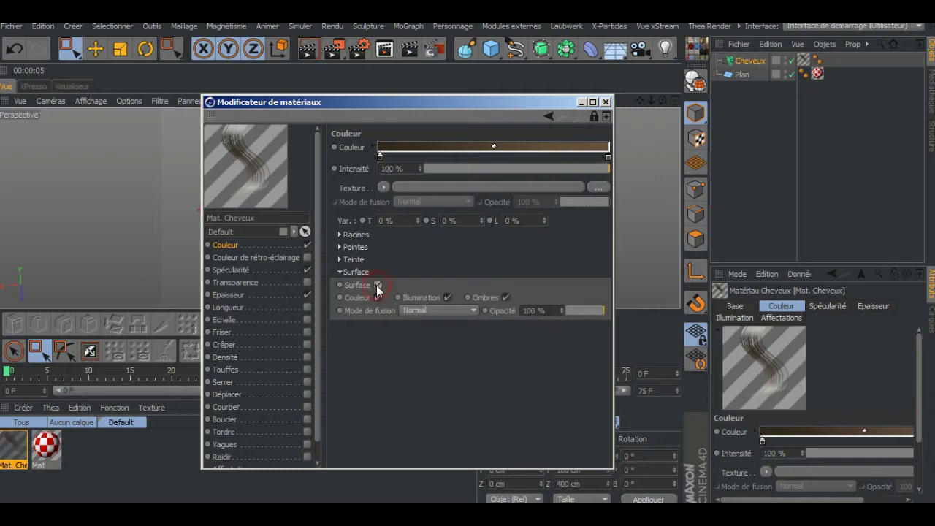
click(606, 102)
click(310, 50)
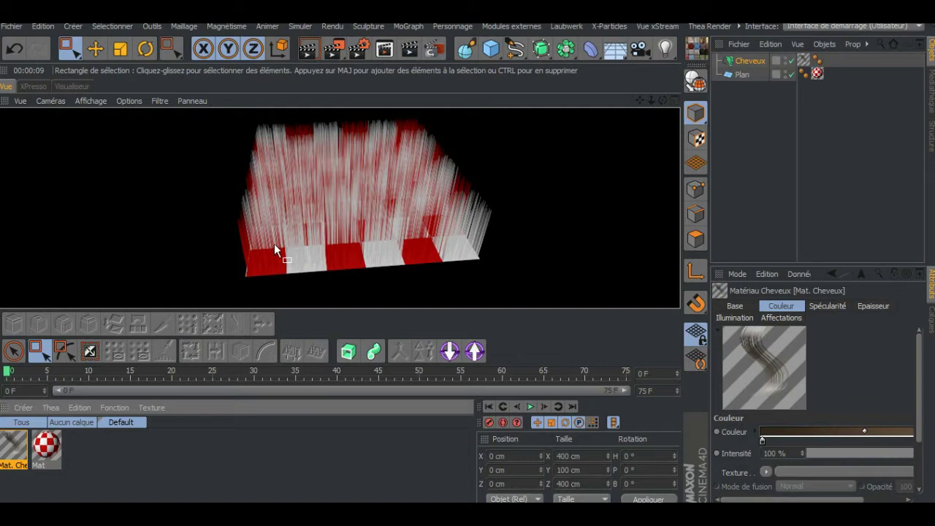
Step: Set the hair guides' length to 30 cm and render the view
click(665, 98)
drag(663, 100, 709, 102)
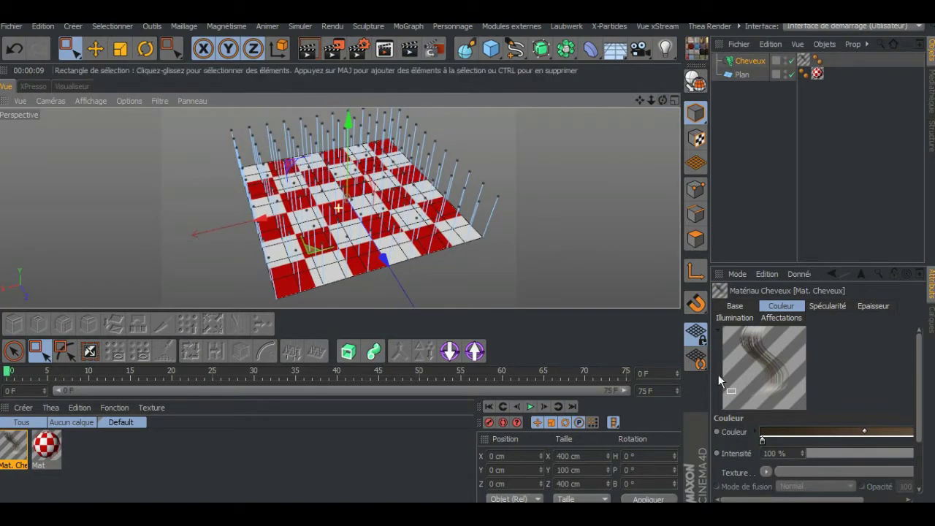
click(749, 61)
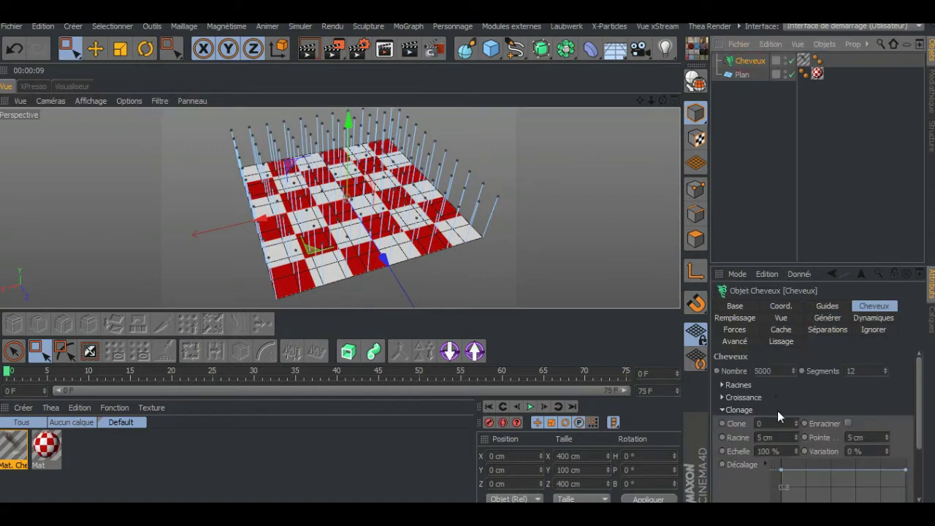
click(825, 306)
double_click(782, 414)
text(00)
key(Return)
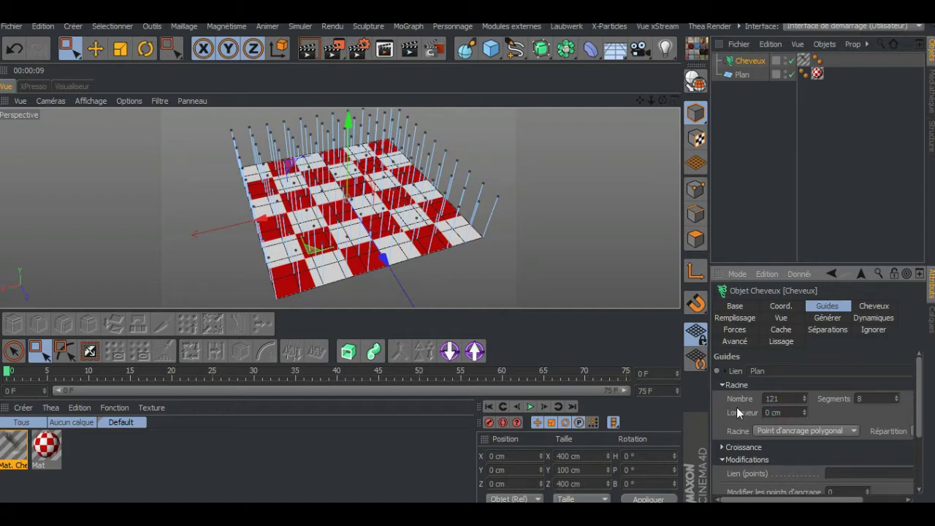
text(3)
key(Return)
click(309, 49)
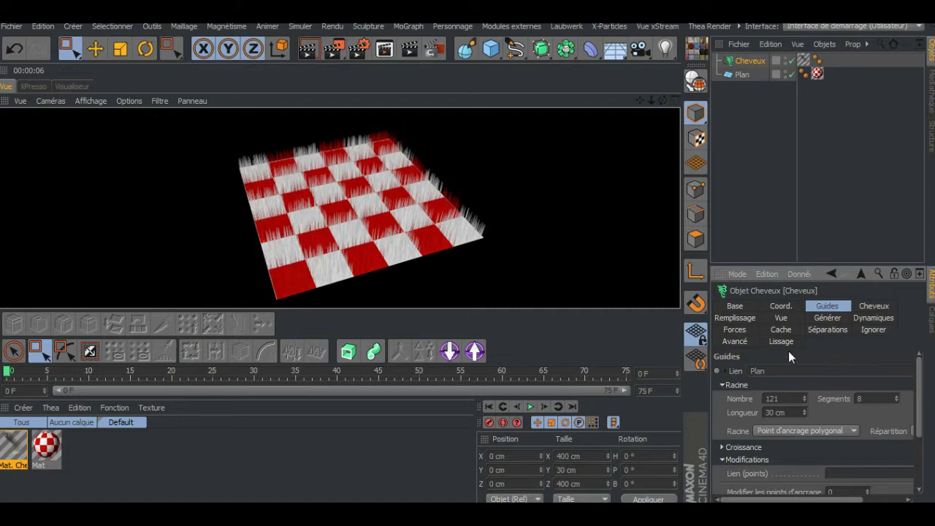
Step: Set the hair object's strand count to 15000 and render the view
click(339, 208)
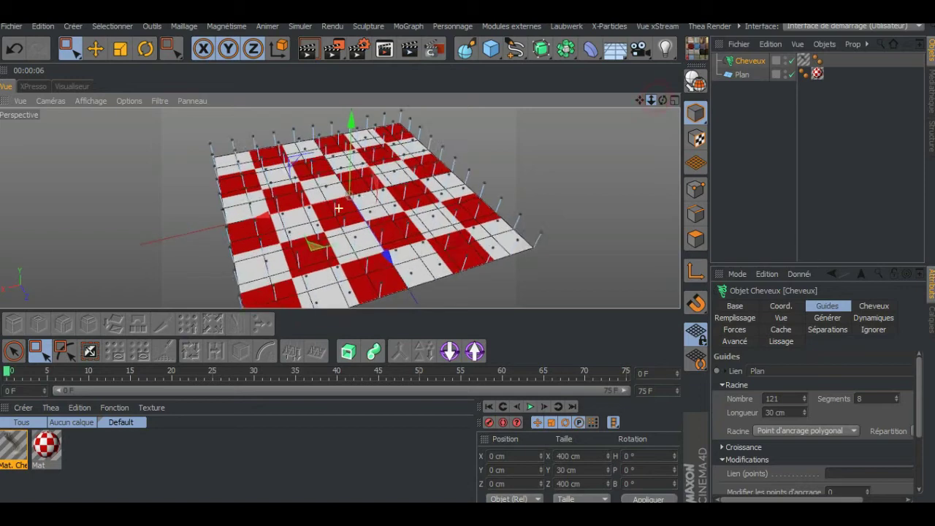
drag(651, 100, 654, 114)
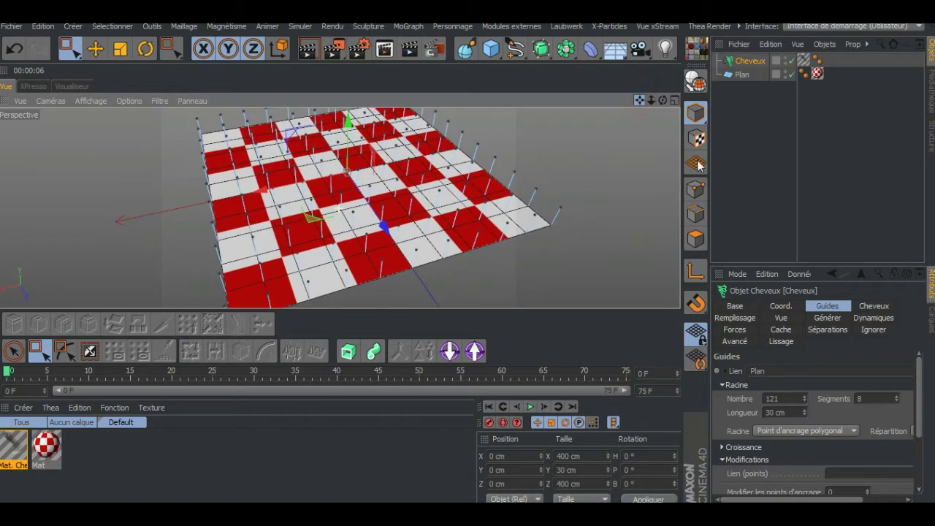
click(869, 307)
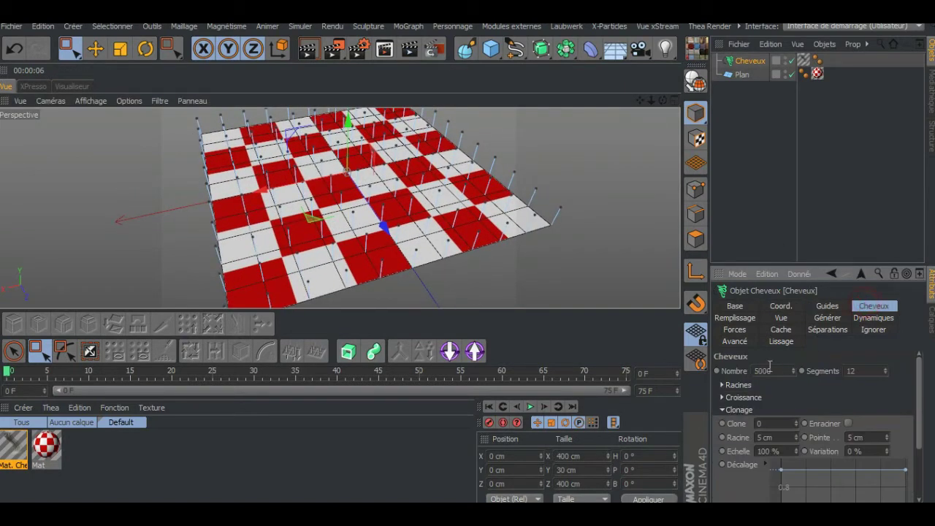
double_click(760, 372)
text(5000)
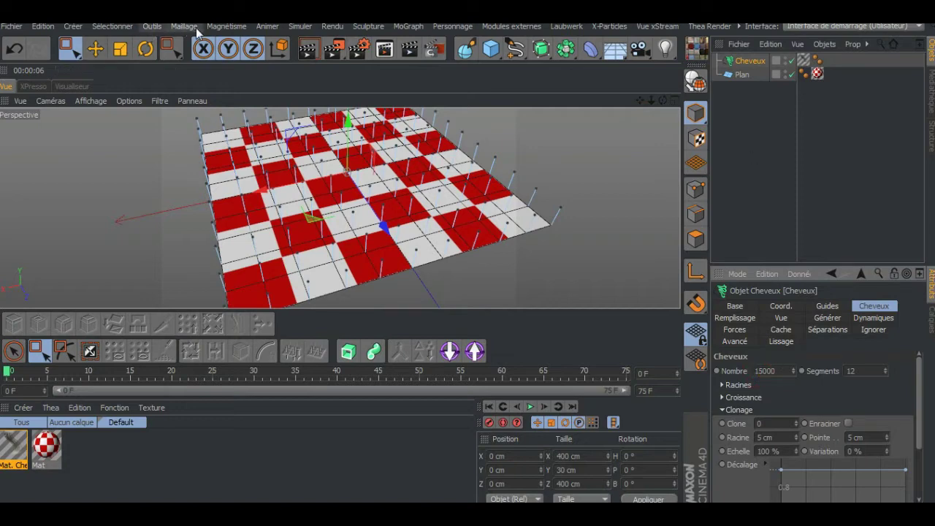
click(305, 49)
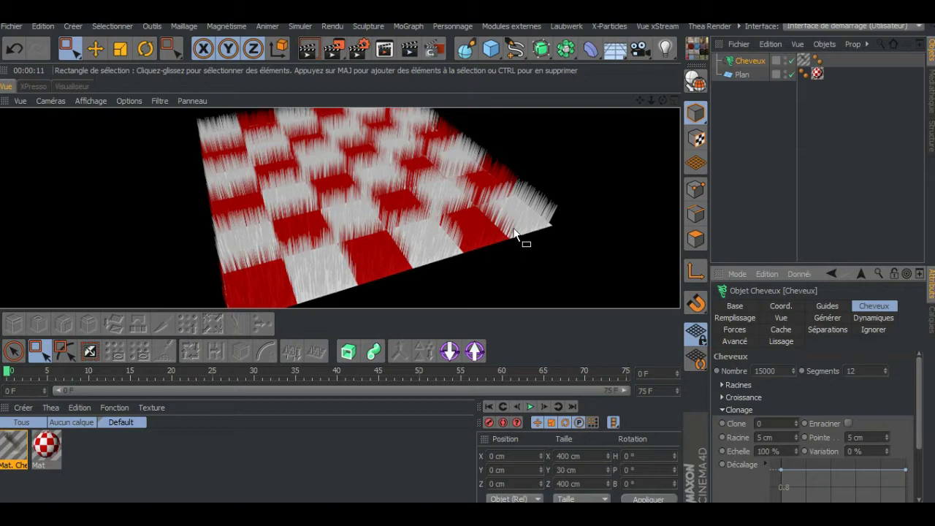
Step: Hide the plane temporarily to render the hair on its own, and restore the plane's visibility
click(786, 74)
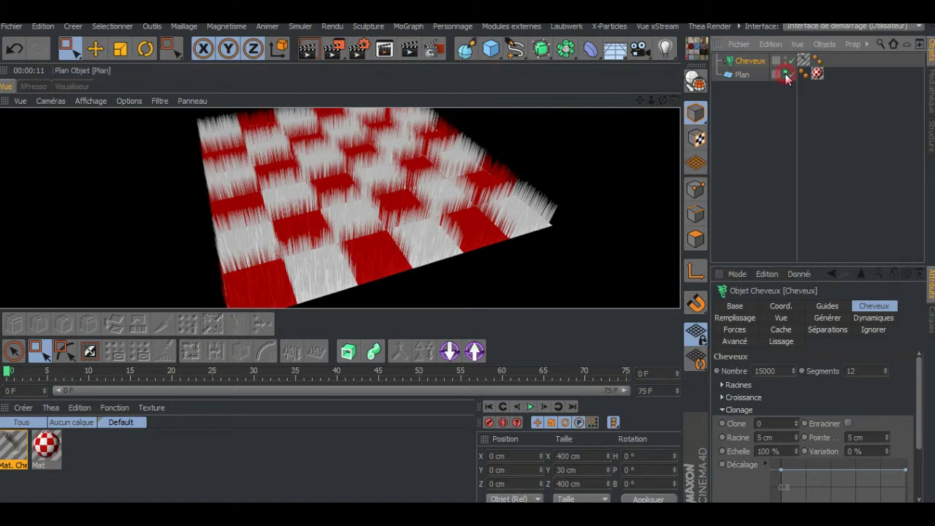
click(785, 73)
key(ctrl+r)
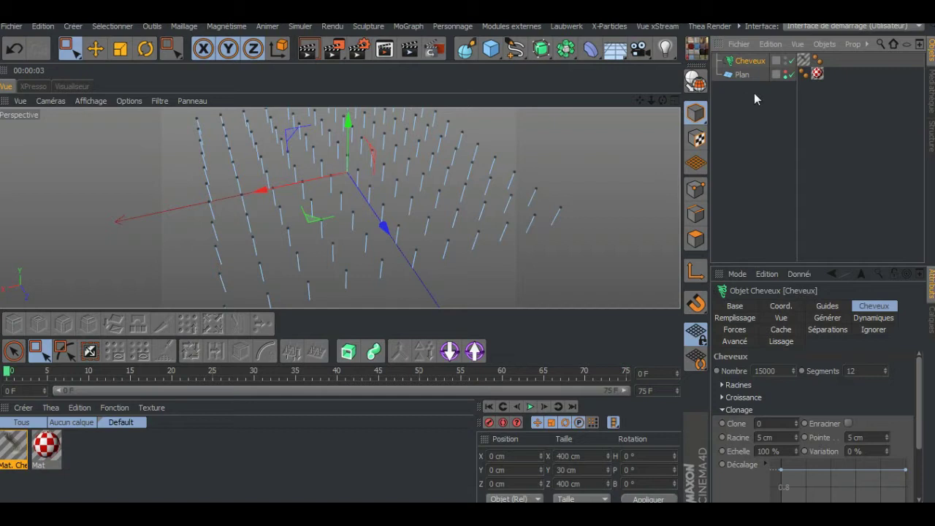
click(308, 49)
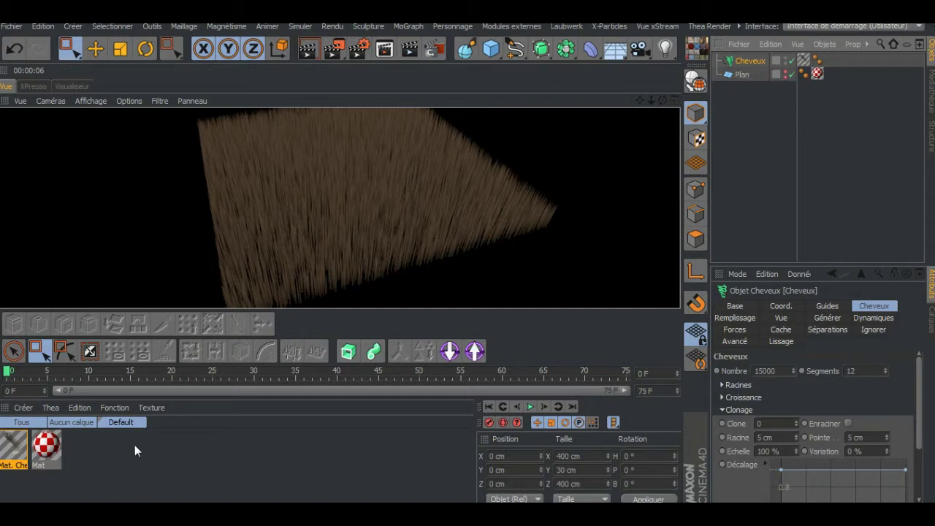
click(784, 77)
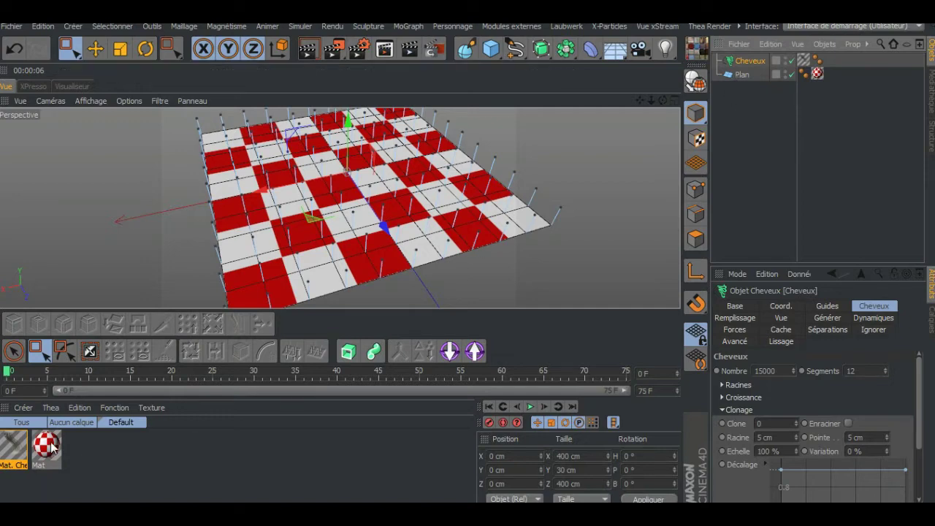
Step: Open the Mat. Cheveux material for editing and copy the Echiquier texture channel from the Mat material's colour
double_click(13, 447)
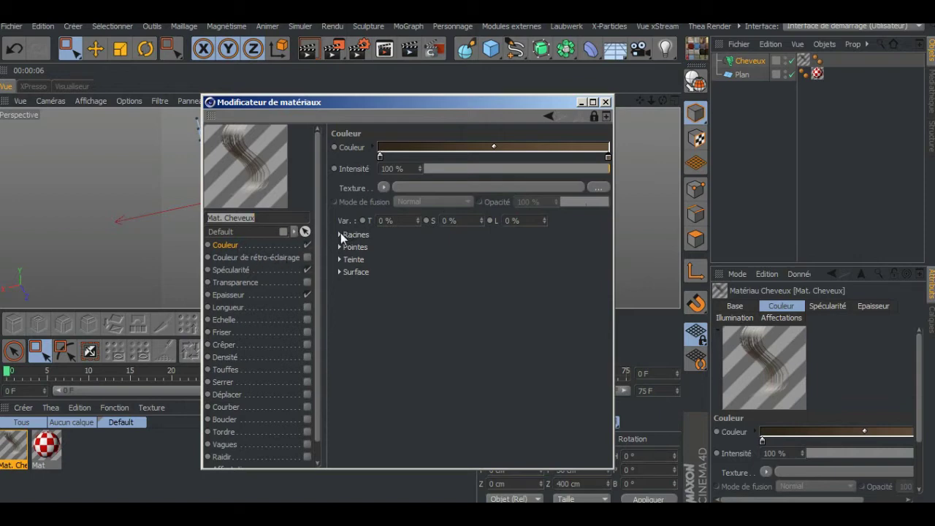
click(51, 447)
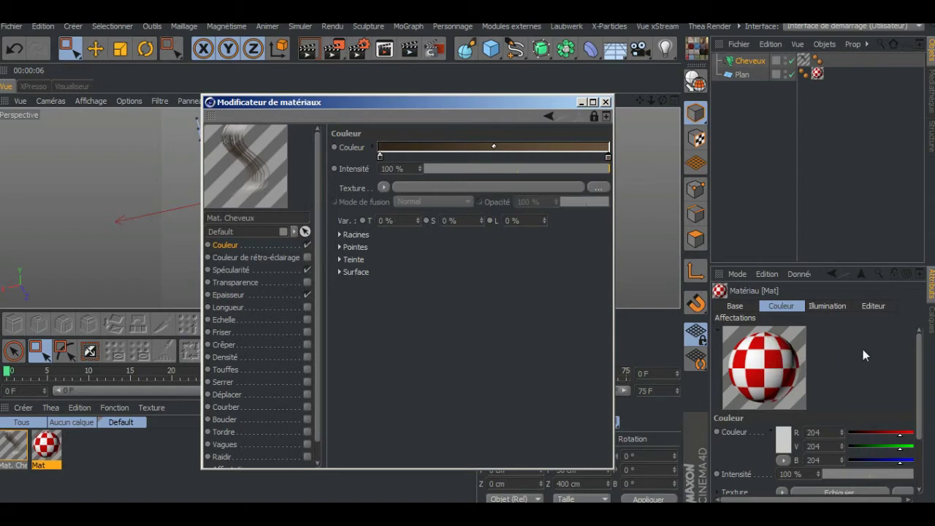
drag(919, 347, 920, 376)
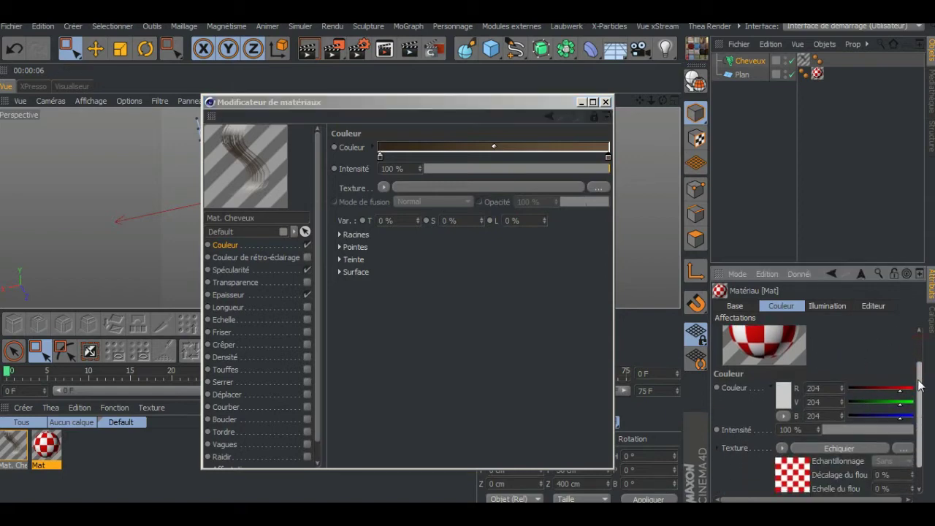
click(781, 448)
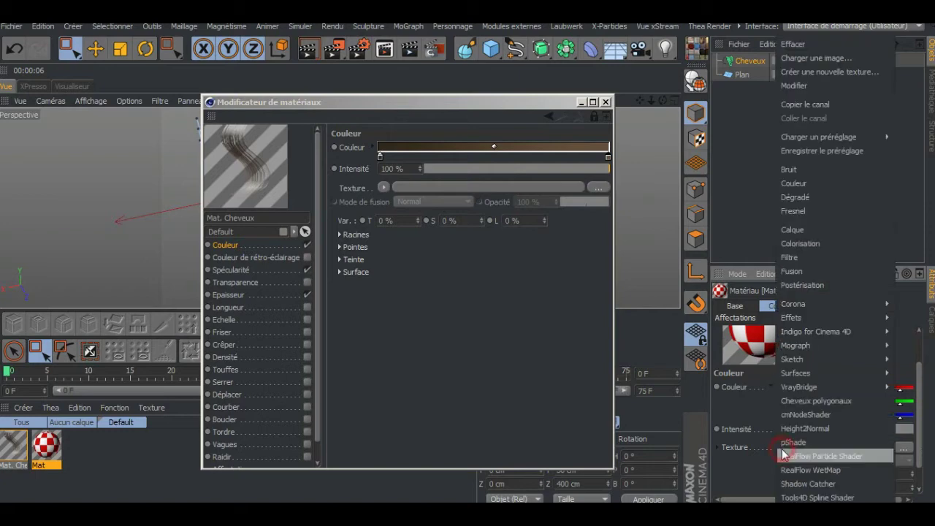
click(804, 106)
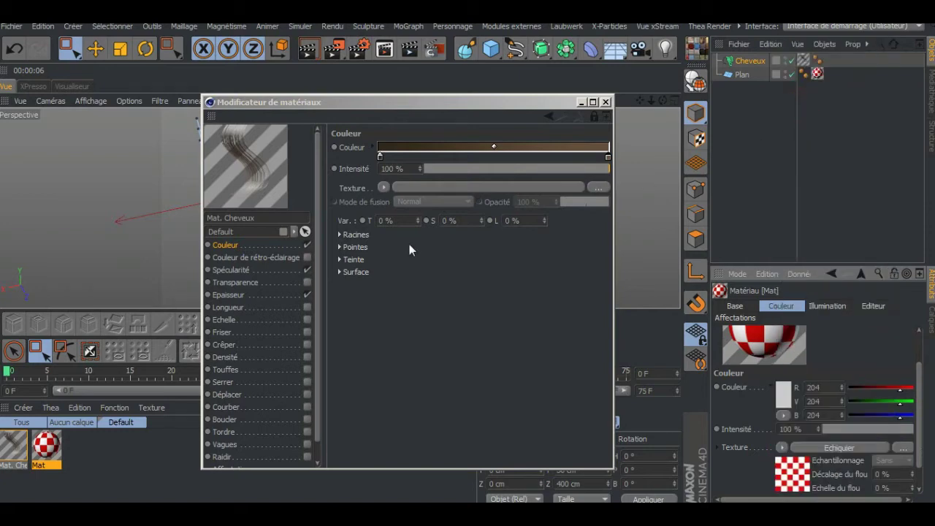
Step: Paste the copied Echiquier channel into the Racines texture of the hair material's colour and render the view
click(339, 234)
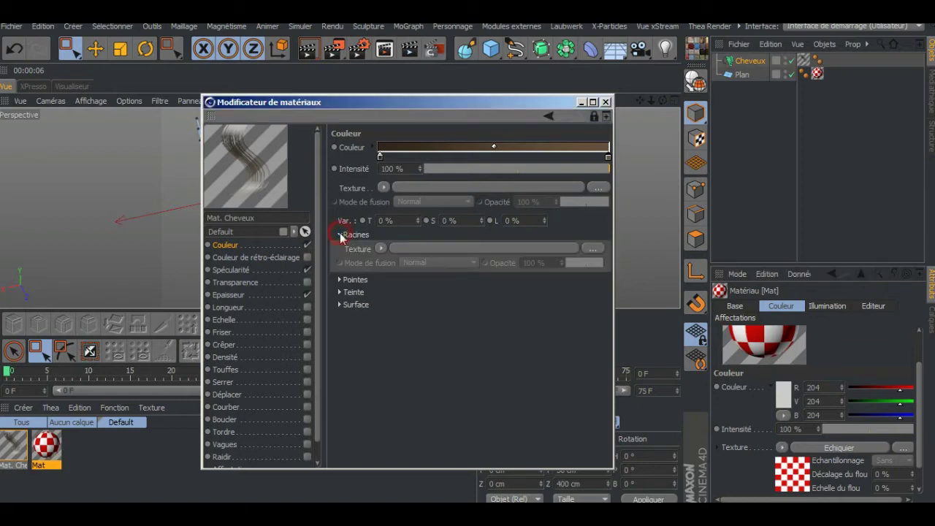
click(382, 248)
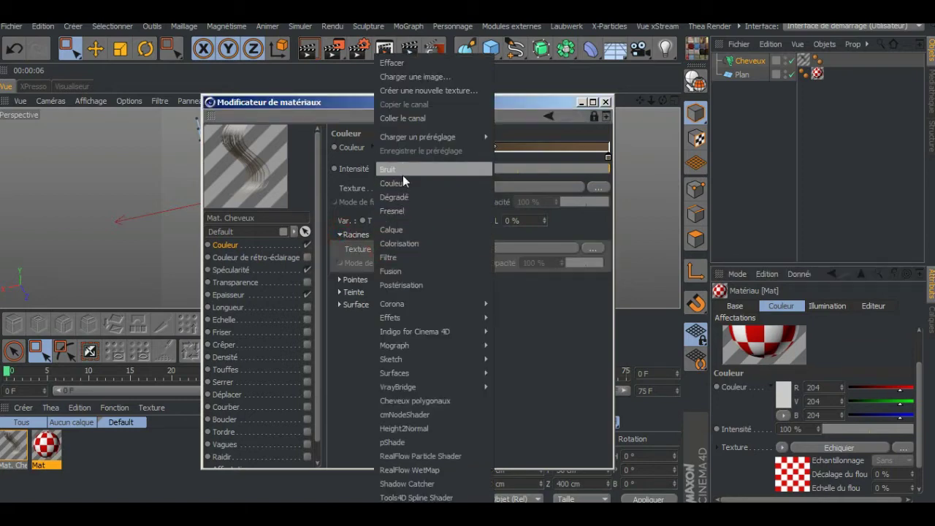
click(407, 120)
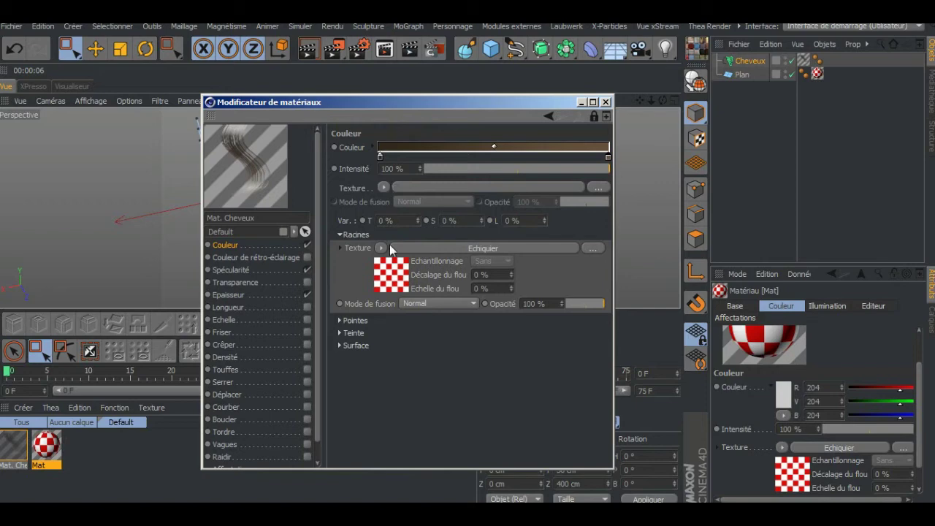
click(581, 102)
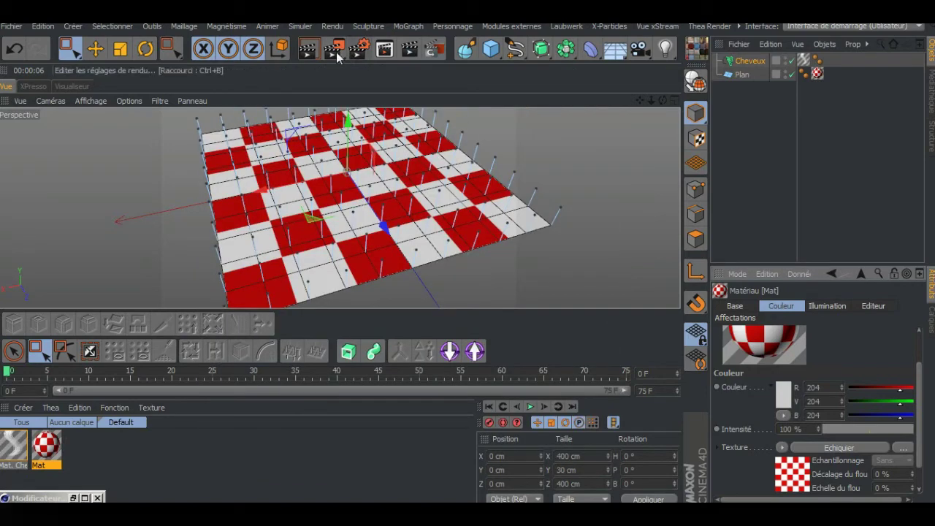
click(308, 49)
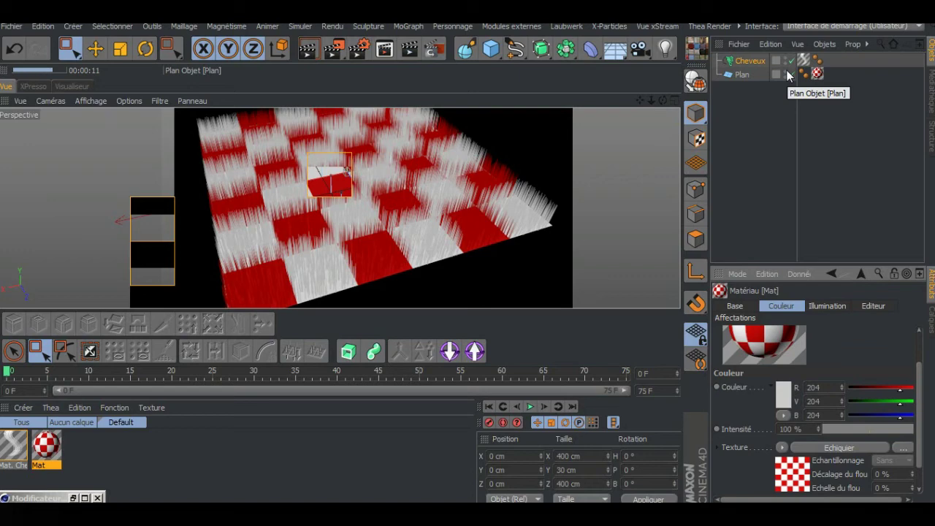
Step: Hide the plane in both the viewport and the render, and render only the hair
double_click(786, 72)
double_click(785, 76)
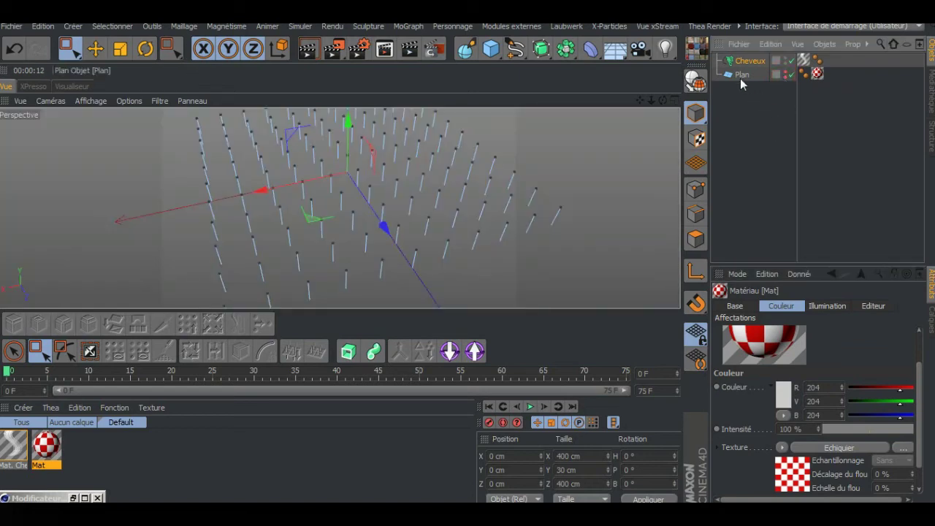
click(309, 51)
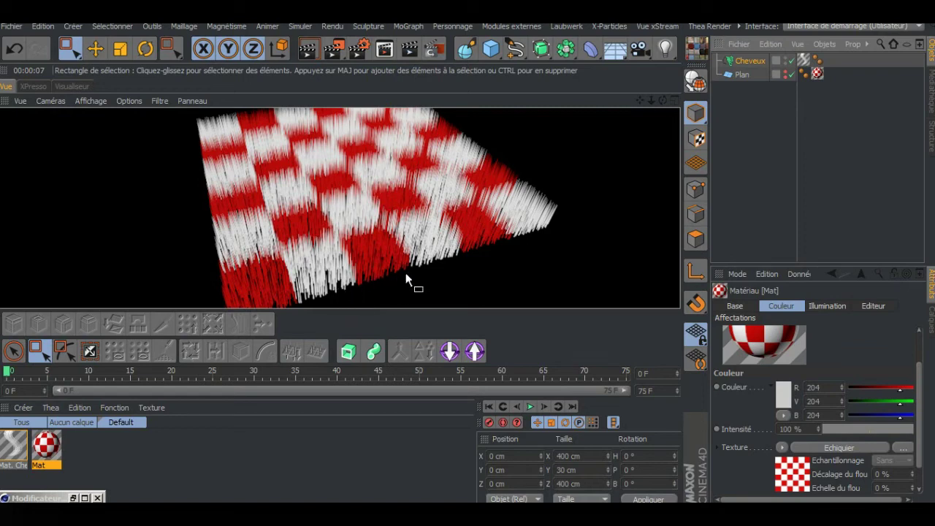
Step: Disable the Surface option in the hair material's colour channel and render the view
drag(662, 100, 526, 124)
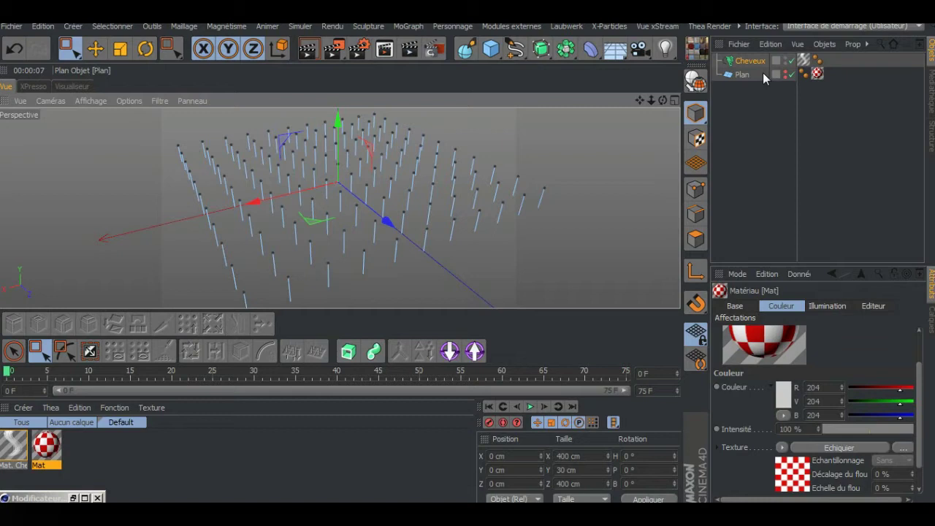
click(12, 447)
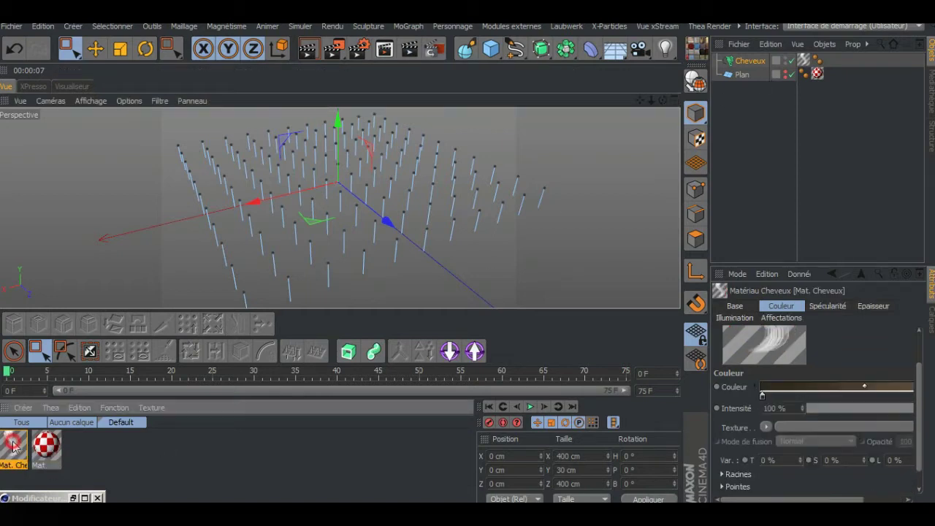
double_click(12, 447)
click(340, 346)
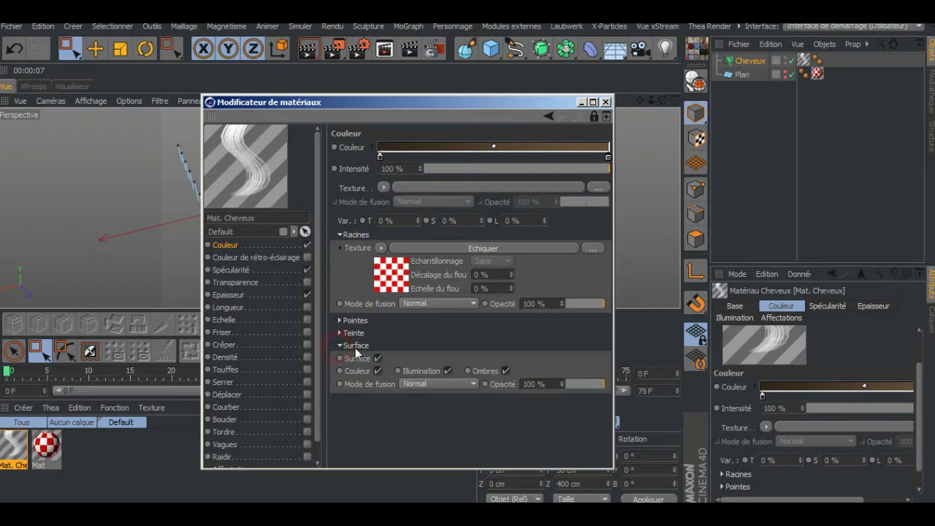
click(378, 358)
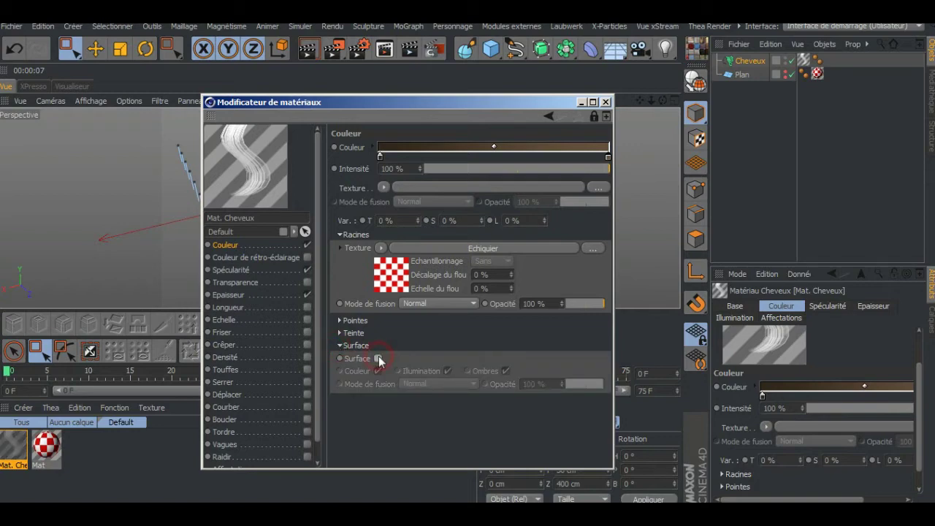
click(606, 102)
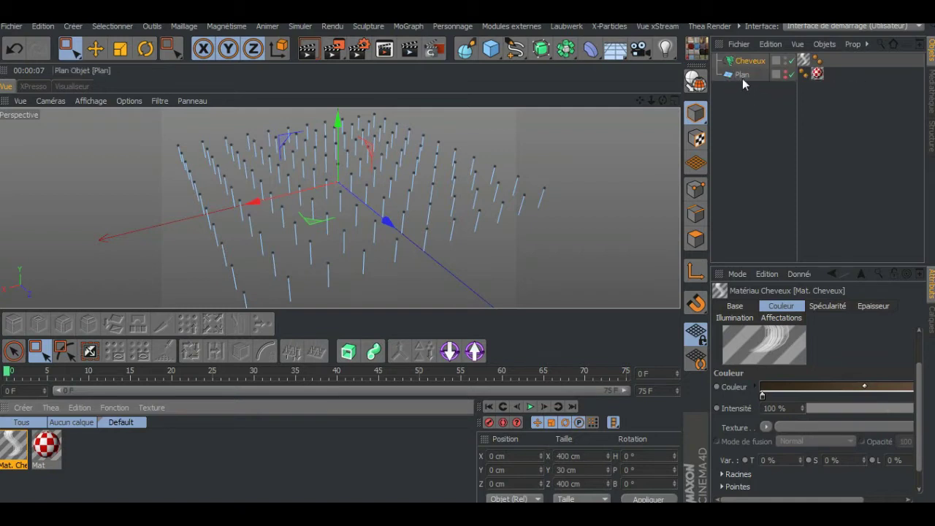
click(307, 50)
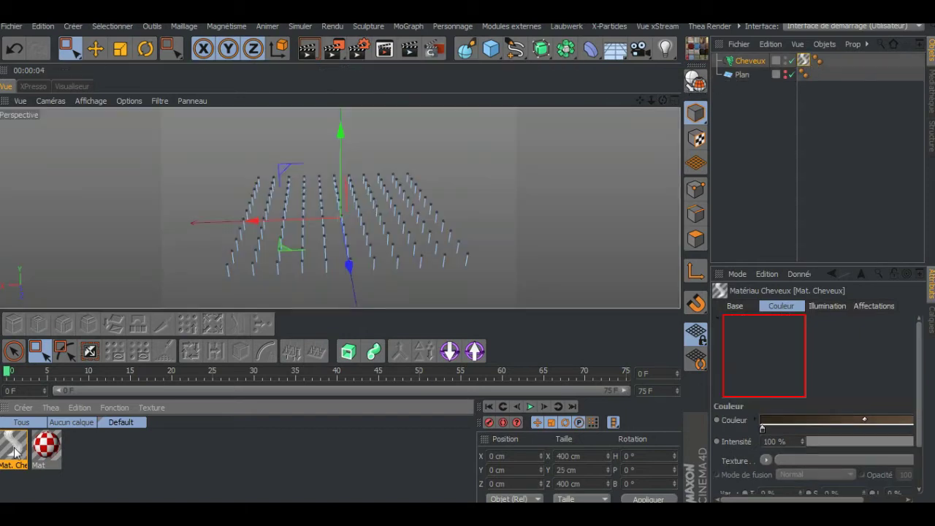
Step: Enable Friser in the hair material and lower the end point of its curve to about 0.3
double_click(13, 446)
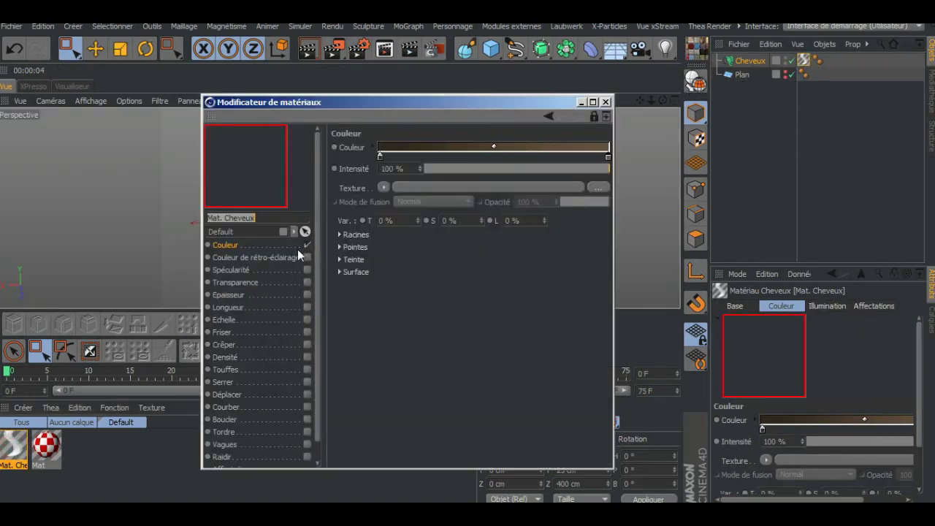
click(251, 295)
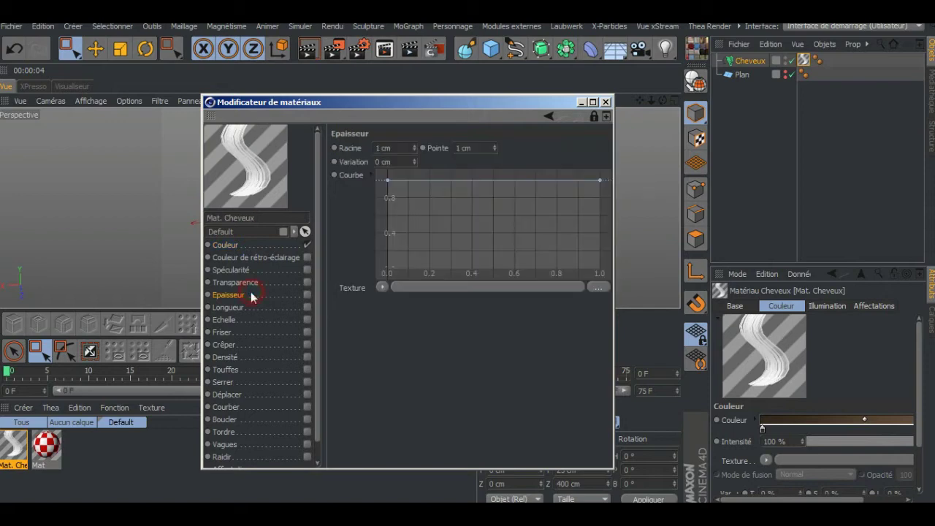
click(308, 331)
drag(600, 194, 600, 255)
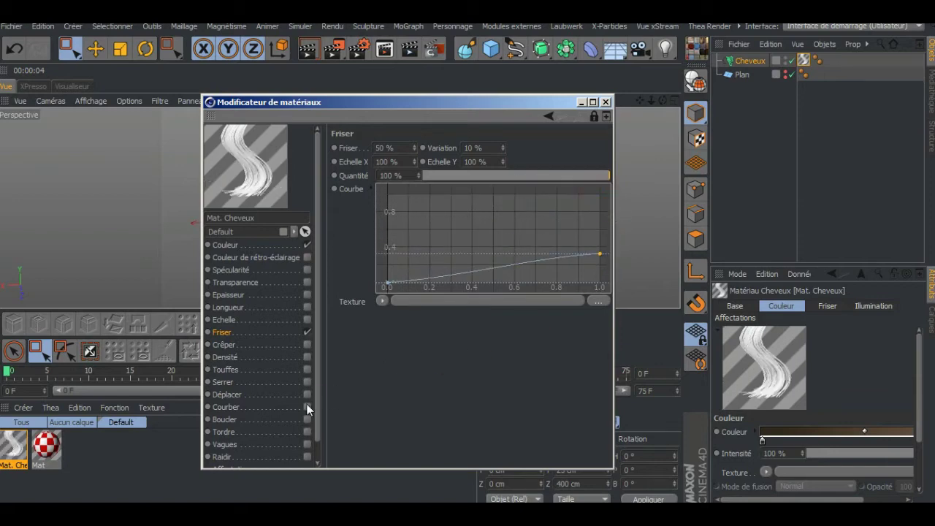
Step: Enable Touffes in the hair material and set its Rayon to 7 cm
click(306, 370)
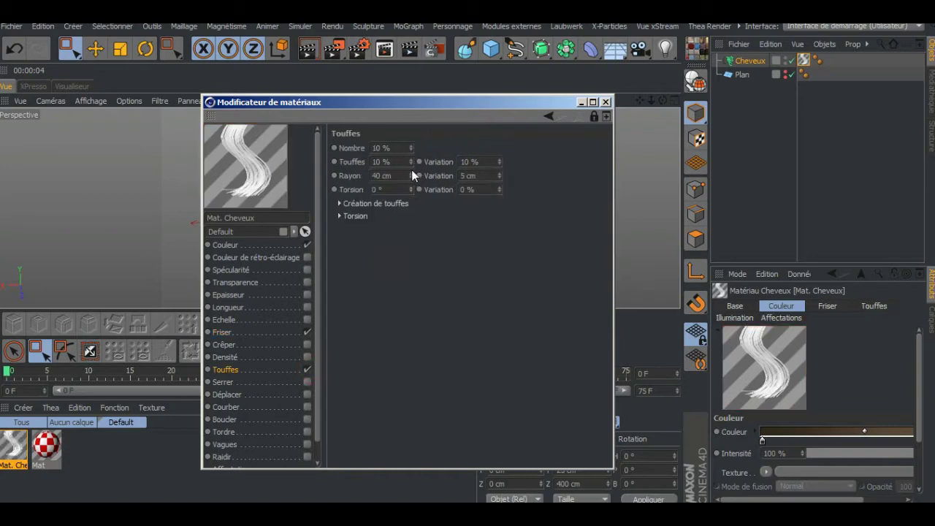
click(412, 178)
drag(411, 178, 411, 188)
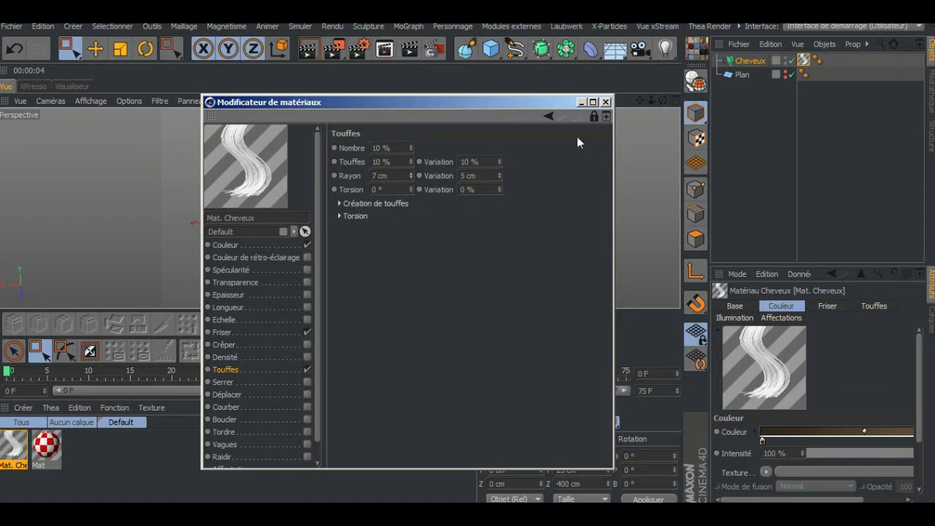
click(606, 101)
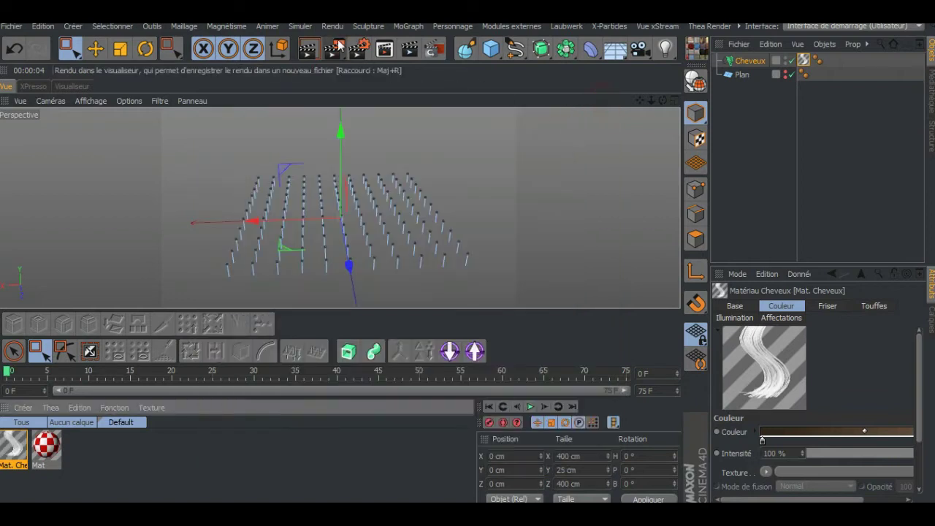
Step: Render the frizzy, tufted hair in the current view and again from a closer view
click(312, 47)
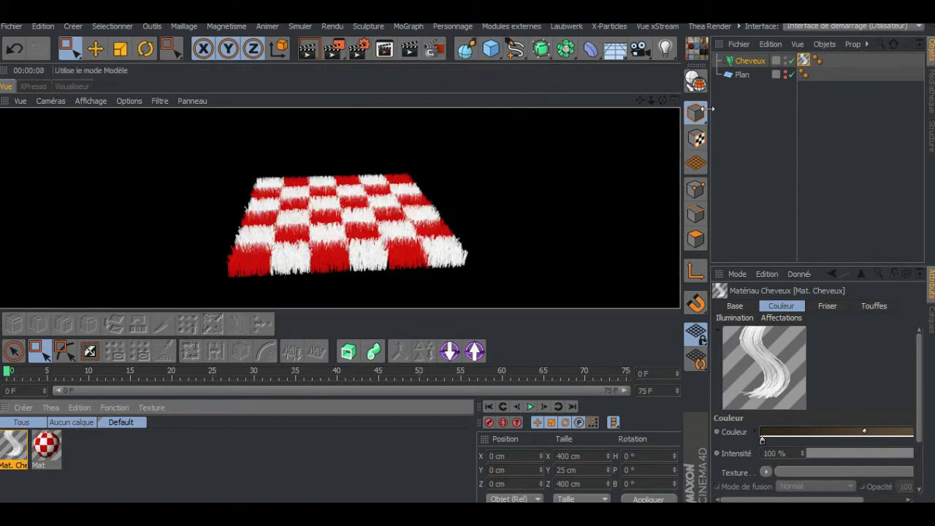
drag(651, 100, 602, 95)
click(310, 49)
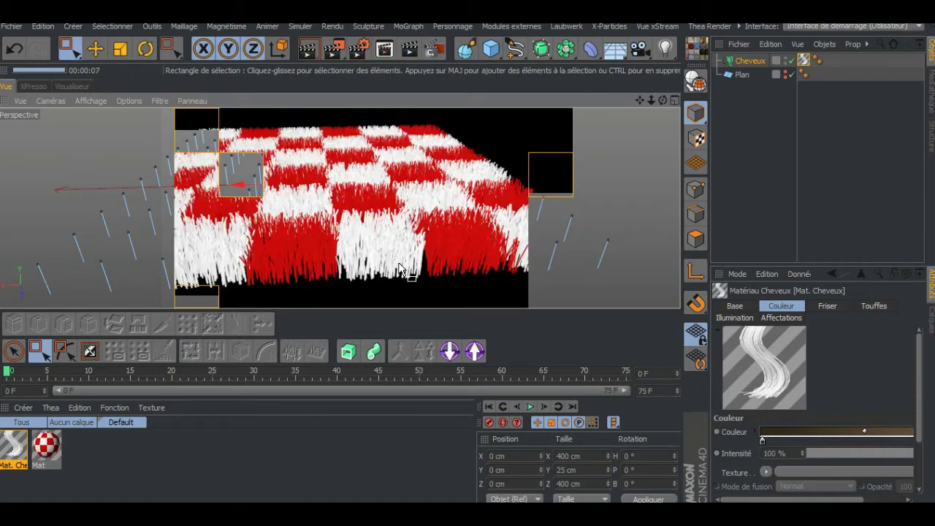
Step: Play the hair dynamics simulation briefly and return the timeline to the first frame
click(530, 407)
click(530, 407)
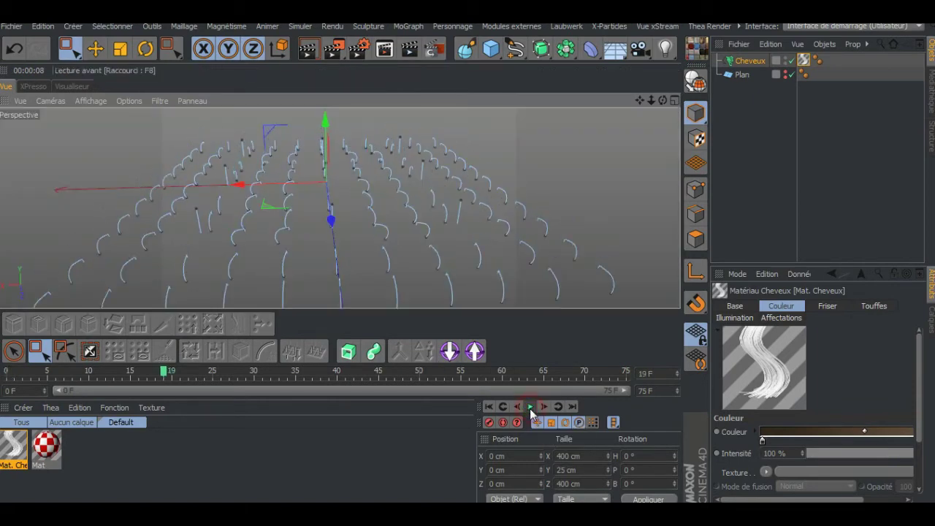
click(490, 406)
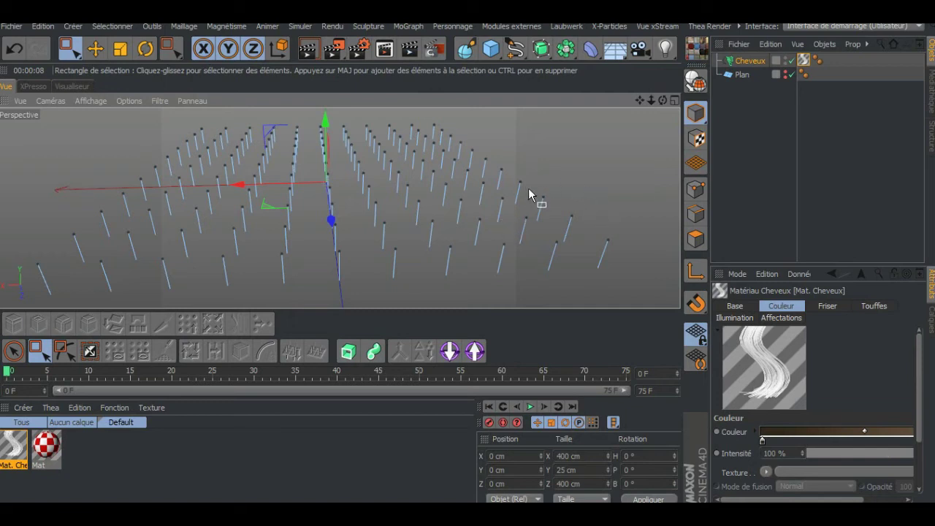
Step: Examine the hair object's Avancé and Dynamiques settings, including its dynamic properties and advanced options, and replay the simulation from frame 0
click(750, 61)
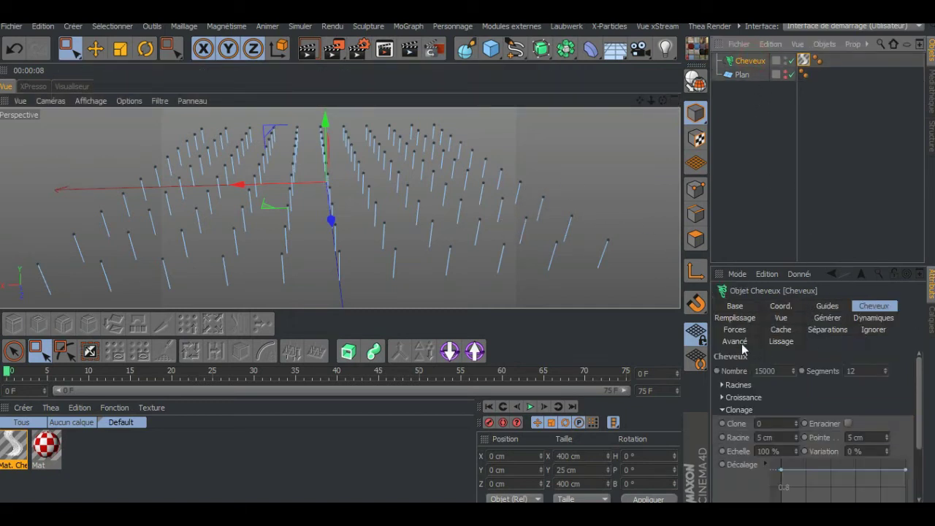
click(736, 342)
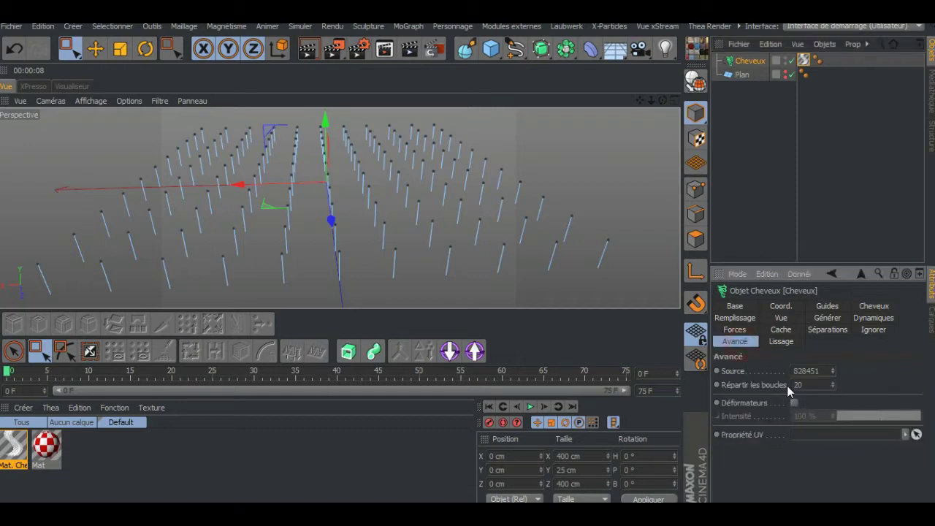
click(872, 319)
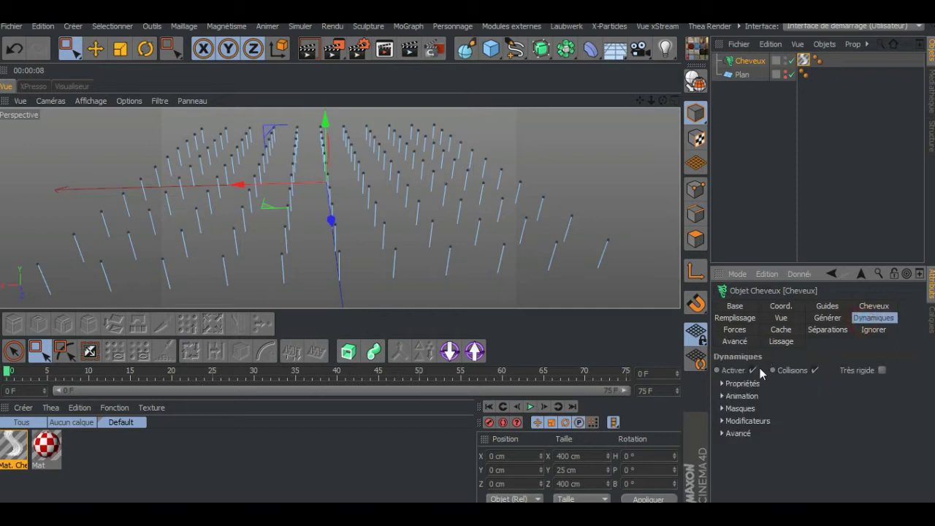
click(723, 383)
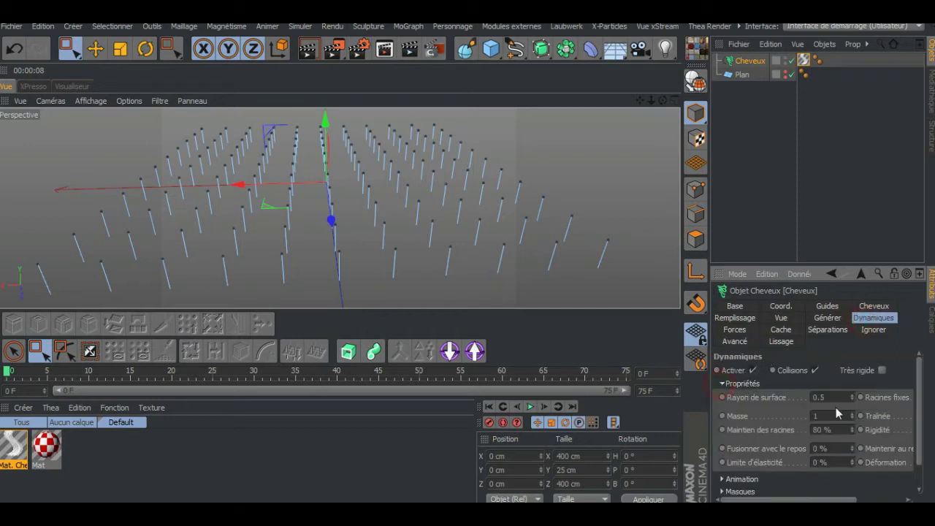
click(723, 384)
click(722, 433)
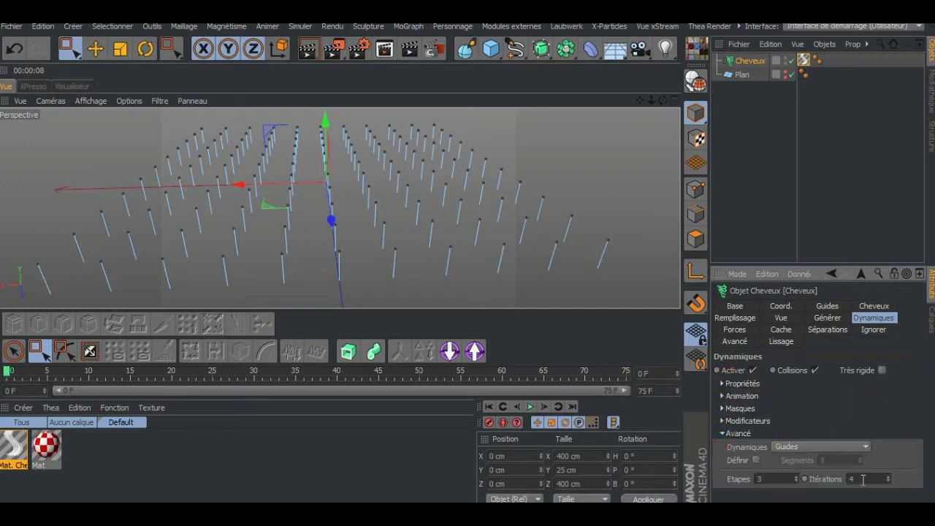
click(724, 434)
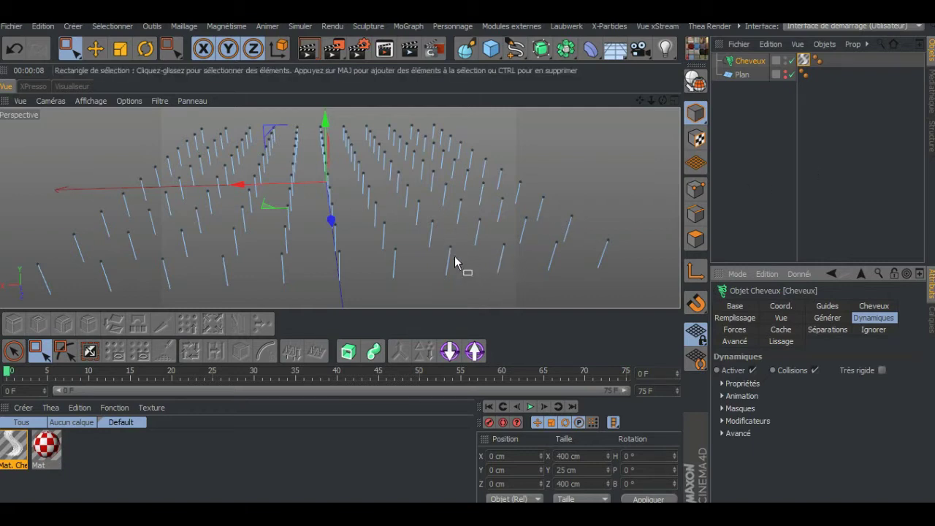
click(533, 407)
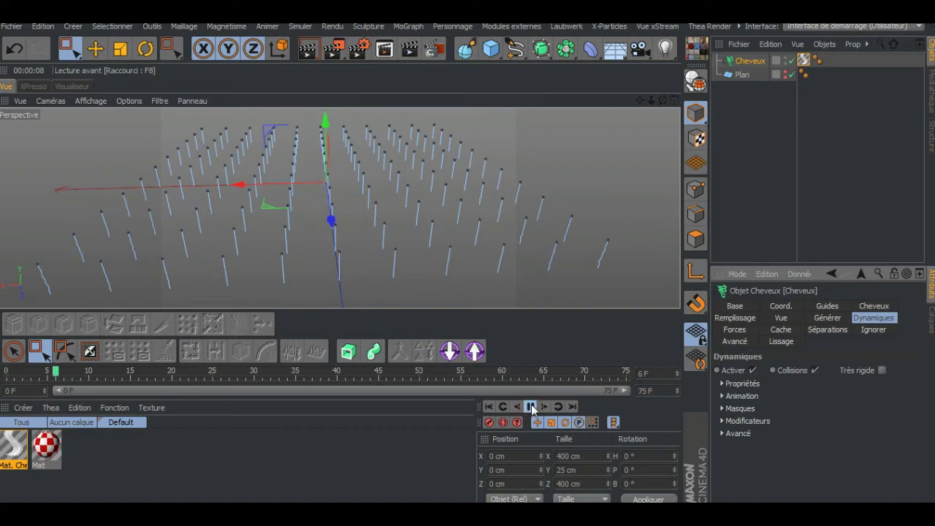
click(491, 406)
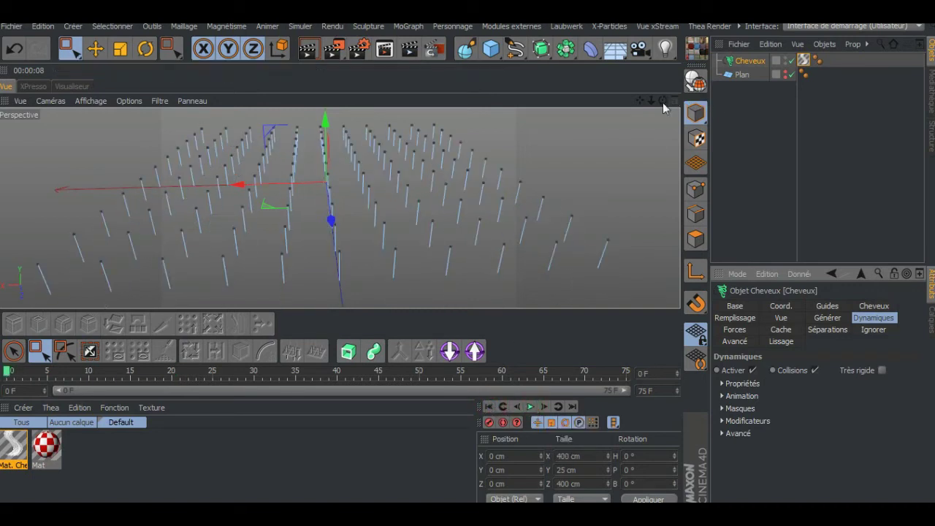
Step: Add a Formule deformer and make it a child of the Plan object
drag(650, 100, 651, 100)
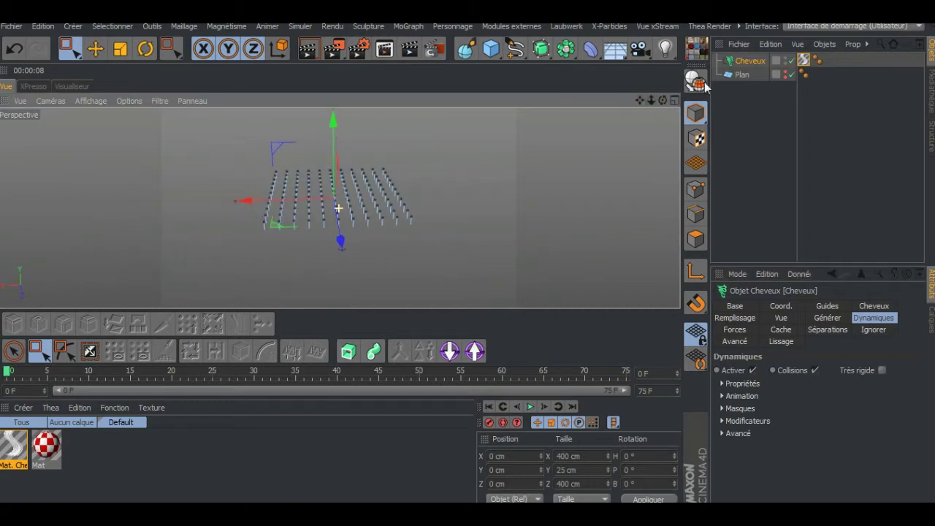
click(742, 74)
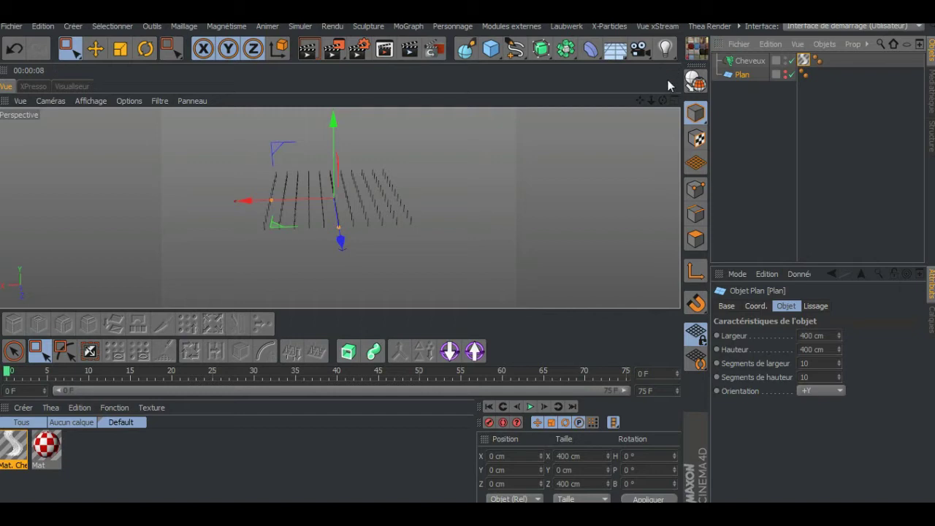
drag(710, 95, 783, 90)
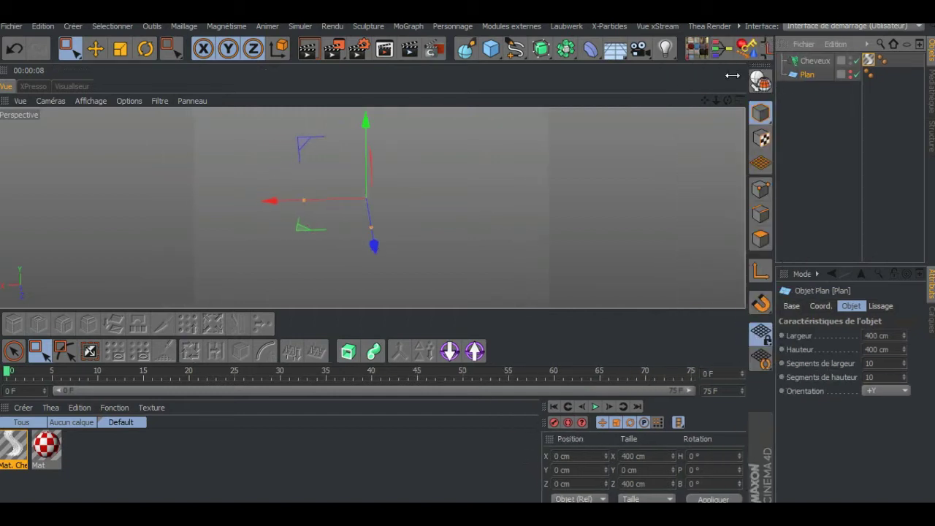
click(594, 49)
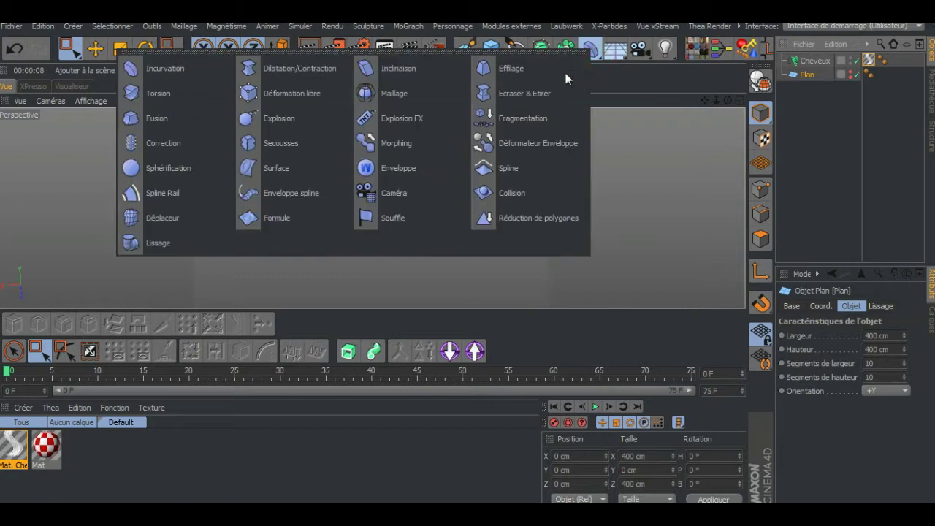
click(277, 217)
drag(813, 61, 813, 89)
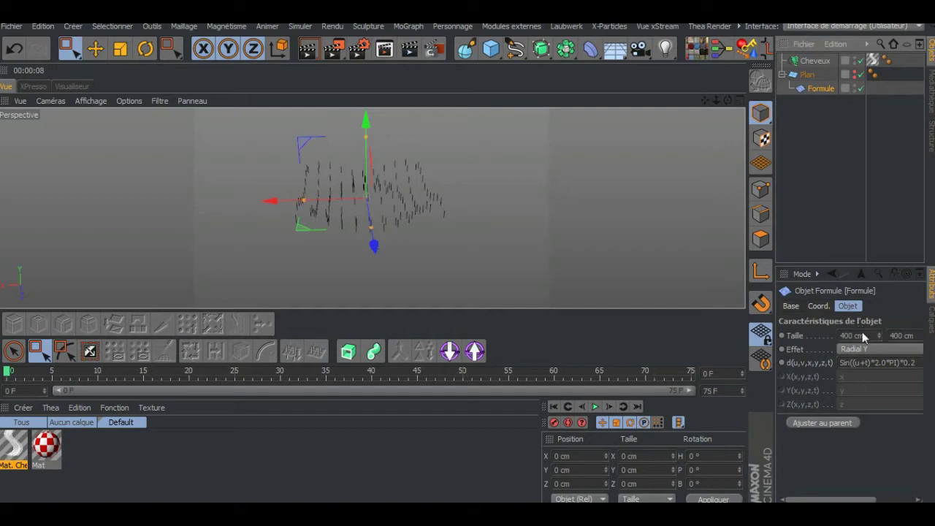
Step: Set the Formule deformer's Y size to 202 cm and render the wavy, hair-covered plane
drag(775, 339, 692, 341)
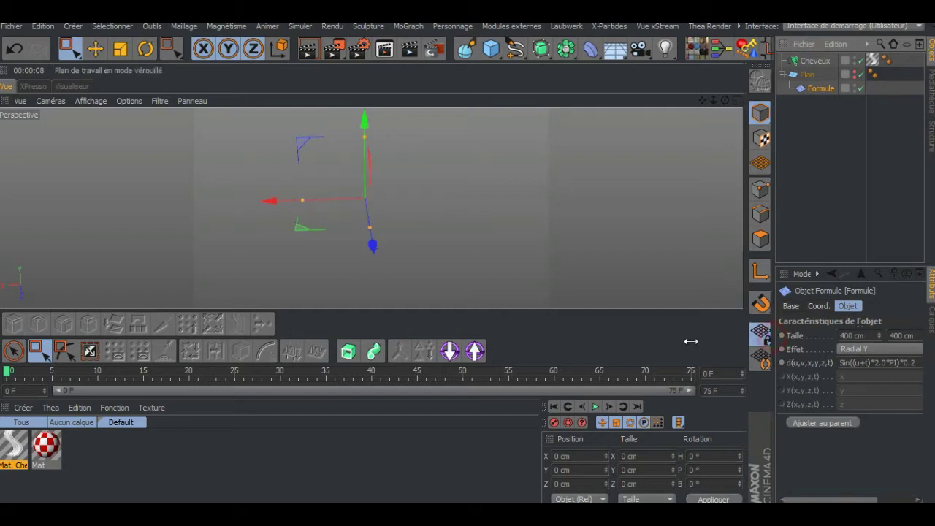
drag(843, 338, 842, 350)
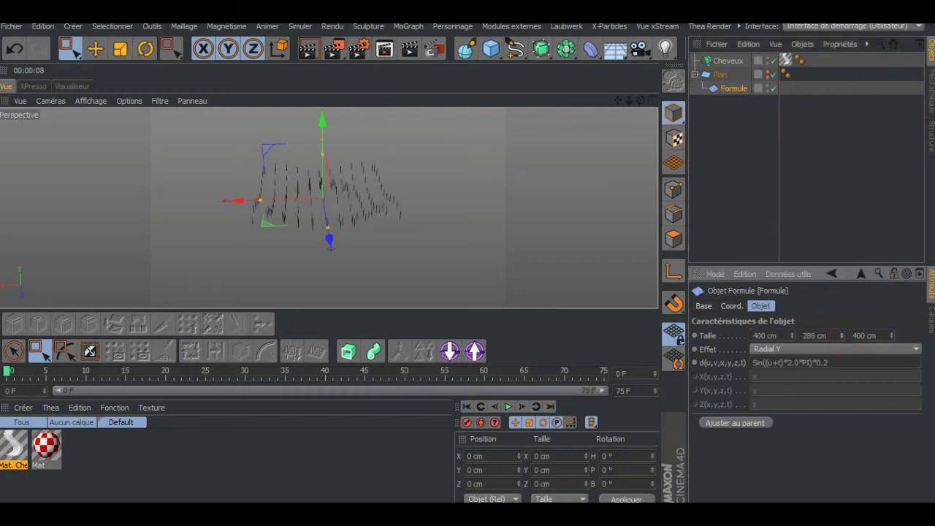
drag(628, 101, 647, 102)
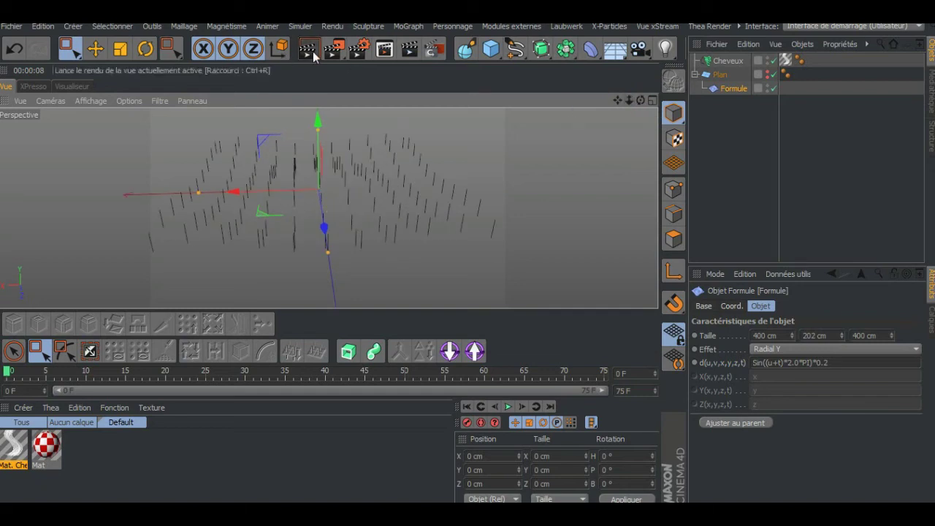
click(312, 51)
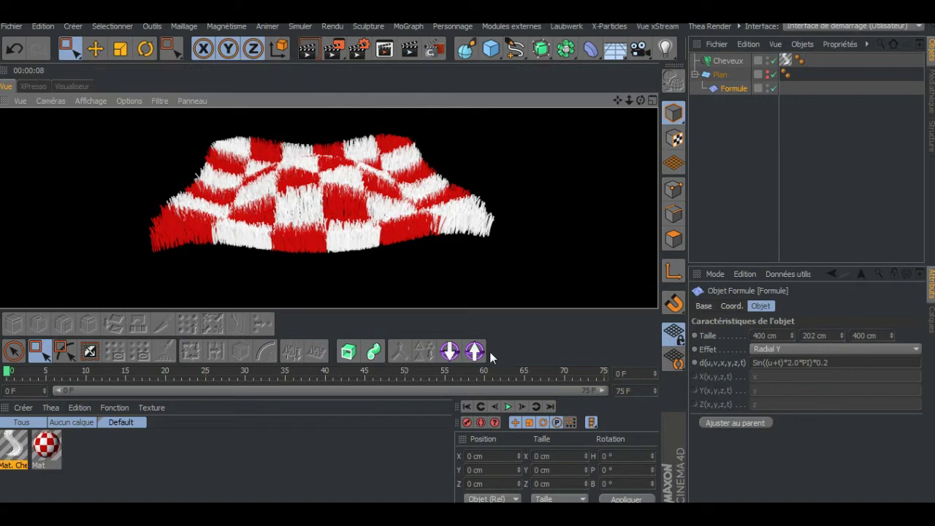
Step: Play the animation of the deformed plane and render the moving hair at frames 13 and 52
click(508, 407)
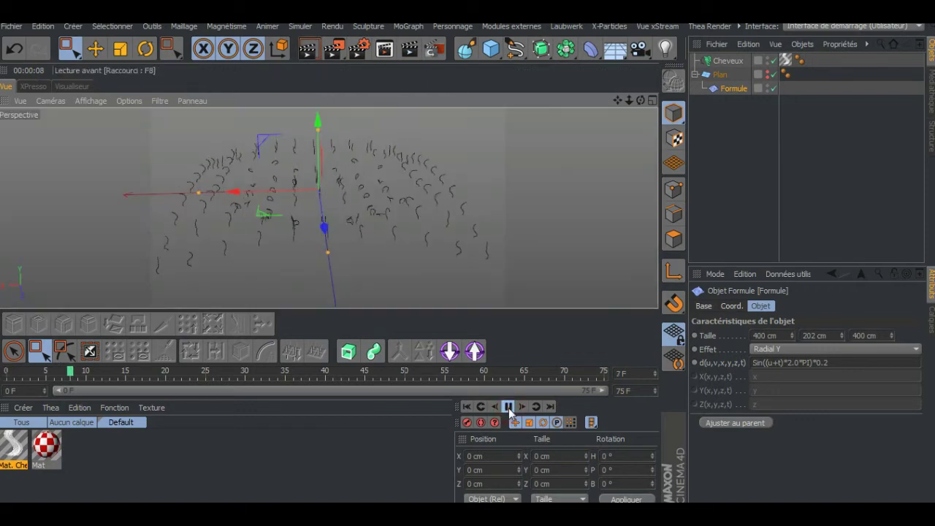
click(509, 407)
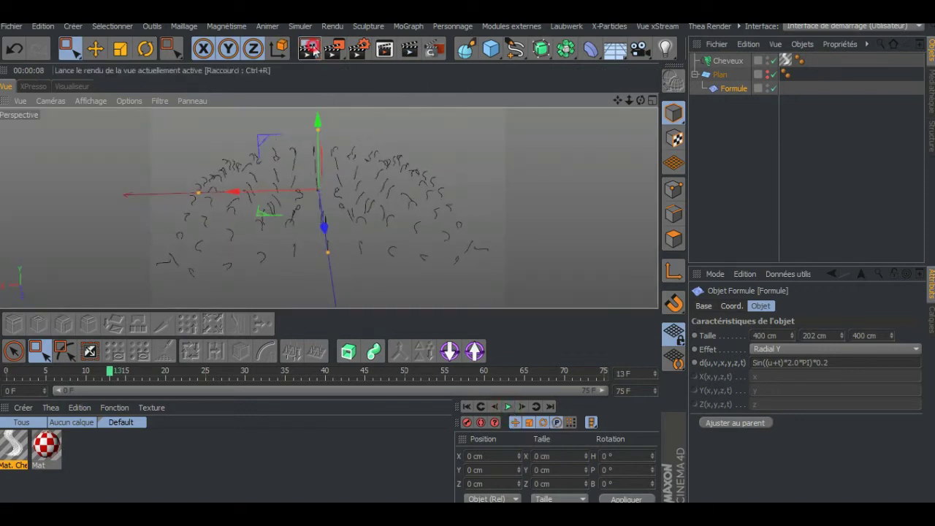
click(312, 49)
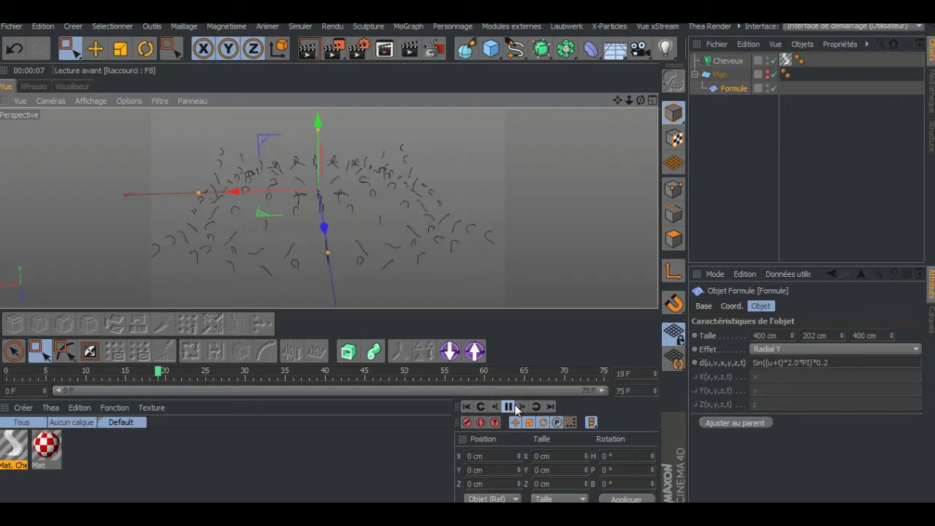
click(516, 411)
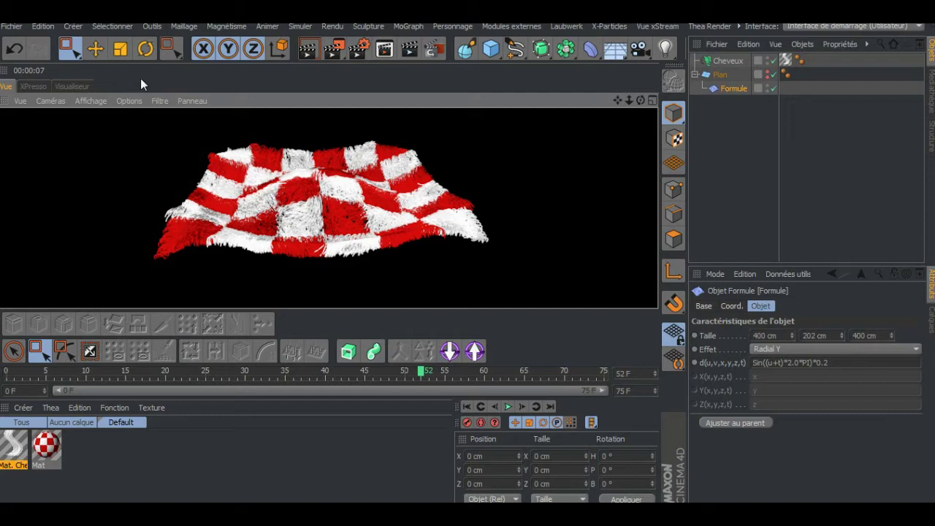
Step: Close all open projects without saving their changes
click(11, 27)
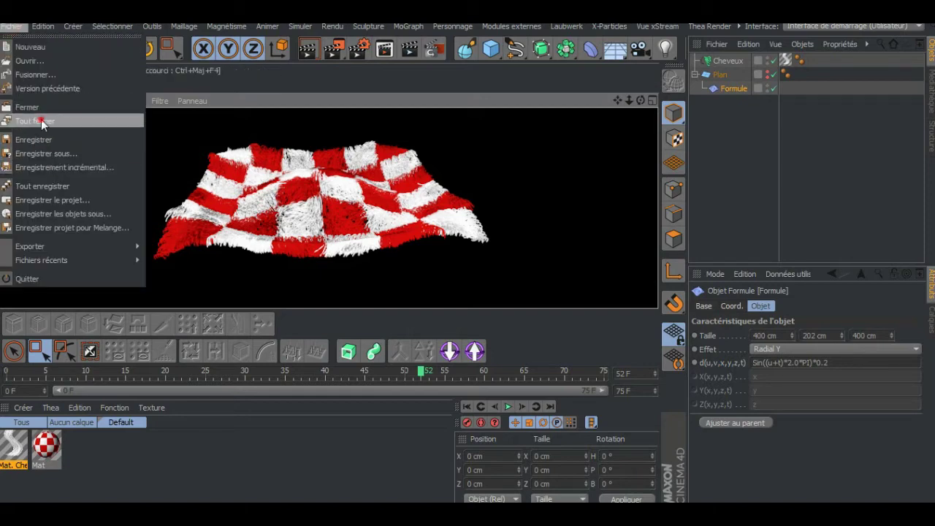
click(41, 120)
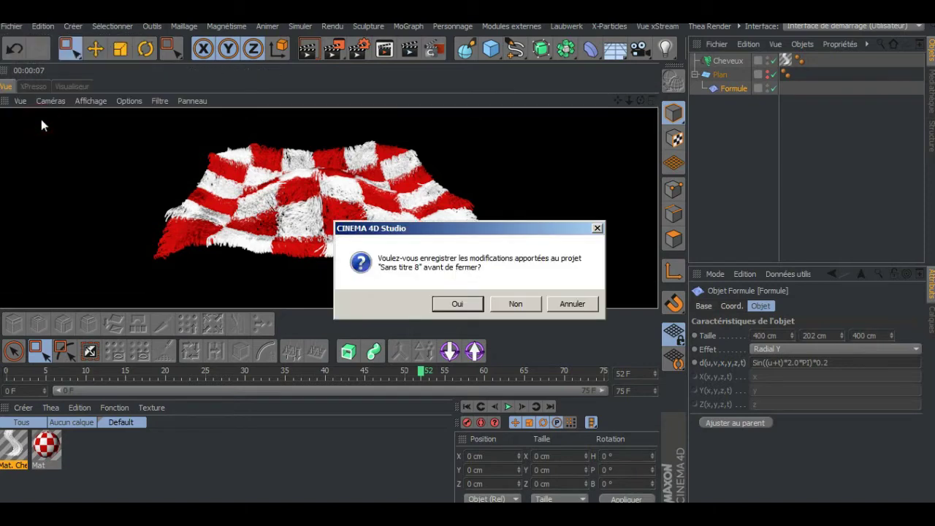
click(515, 304)
click(515, 306)
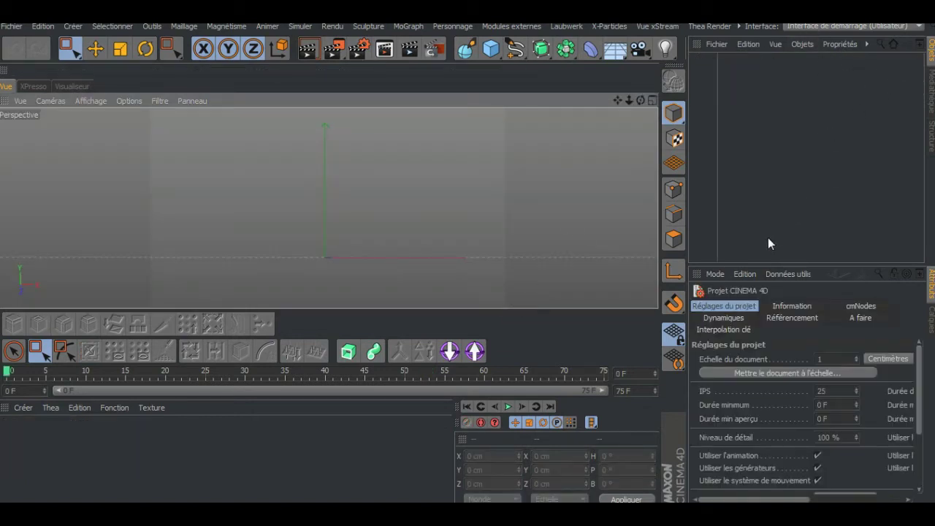
Step: Create a cube with 3 segments on each of the X, Y and Z axes
drag(766, 264, 773, 287)
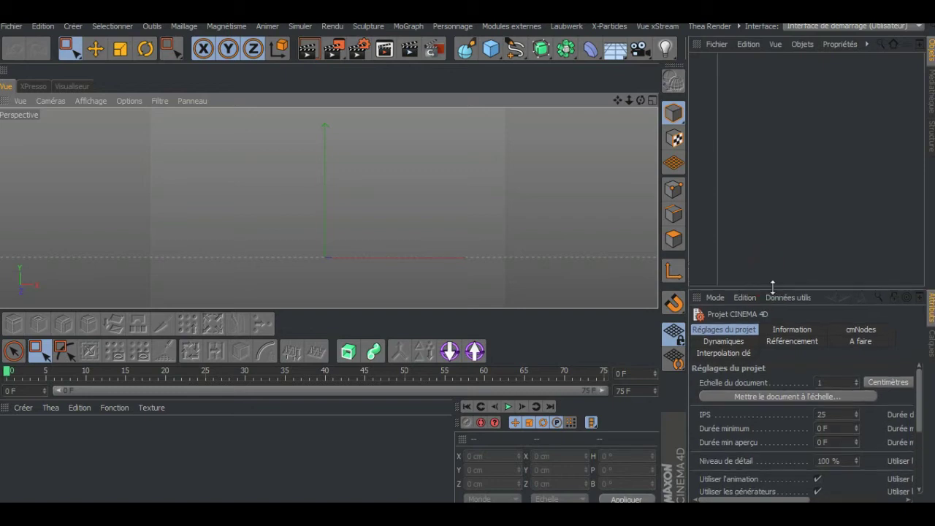
click(500, 58)
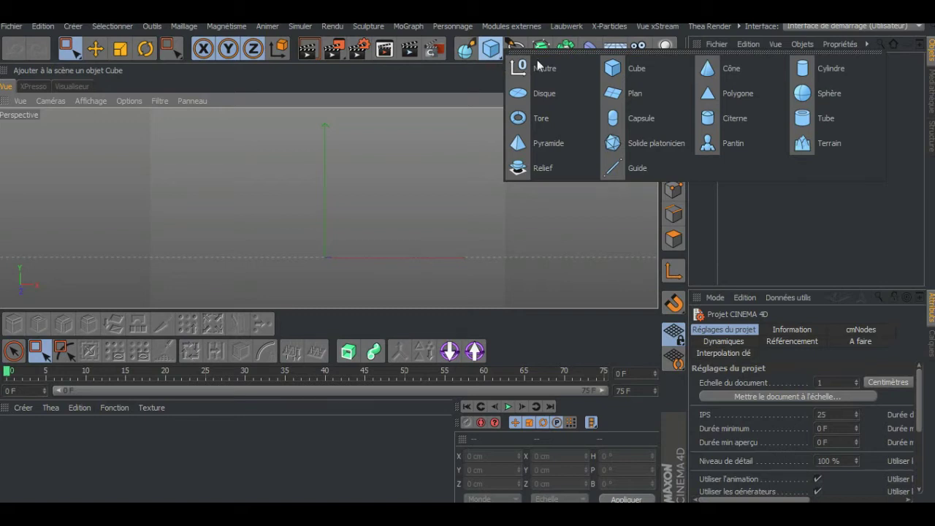
click(632, 62)
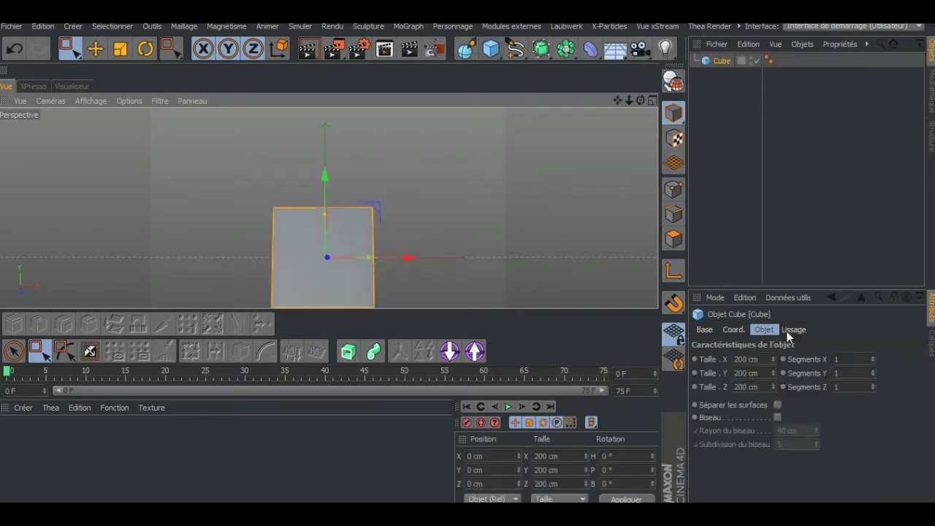
click(848, 358)
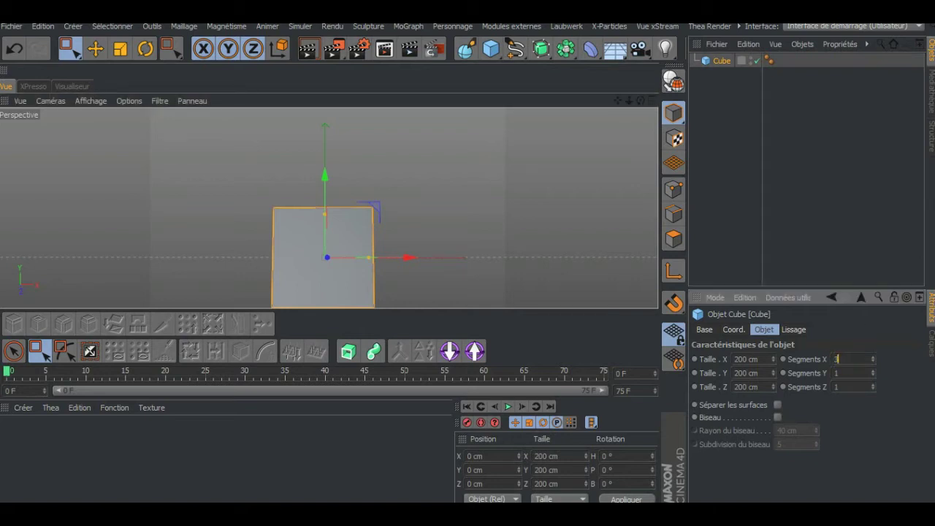
key(Tab)
text(3)
key(Tab)
key(BackSpace)
text(3)
Step: Display the cube with Ombrage de Gouraud (lignes) and view it from an upper corner
click(102, 98)
click(108, 132)
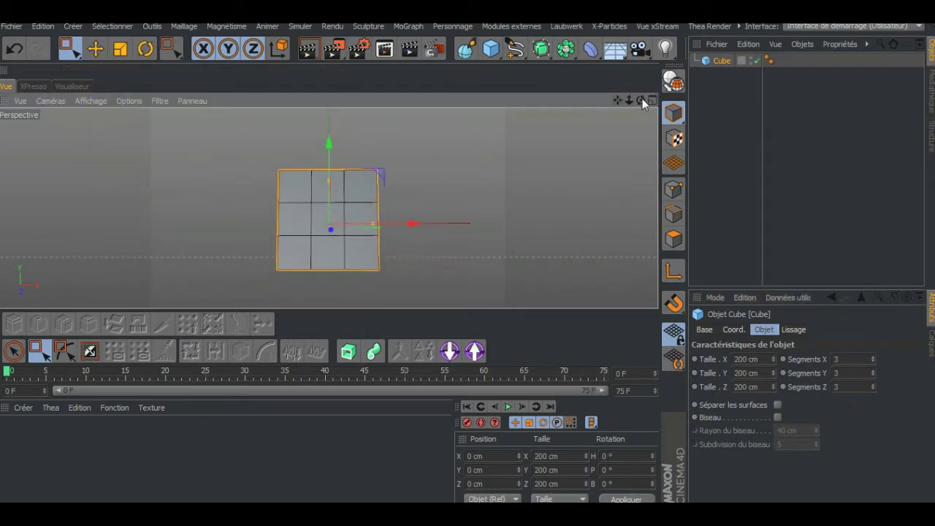
alt+drag(323, 209, 328, 207)
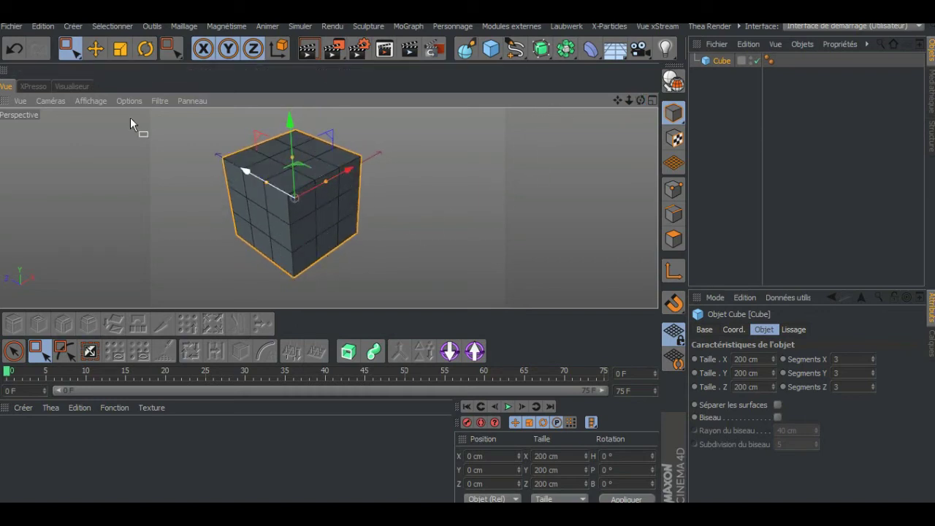
Step: Show the cube with Iso-lignes and the see-through Lignes display
click(101, 102)
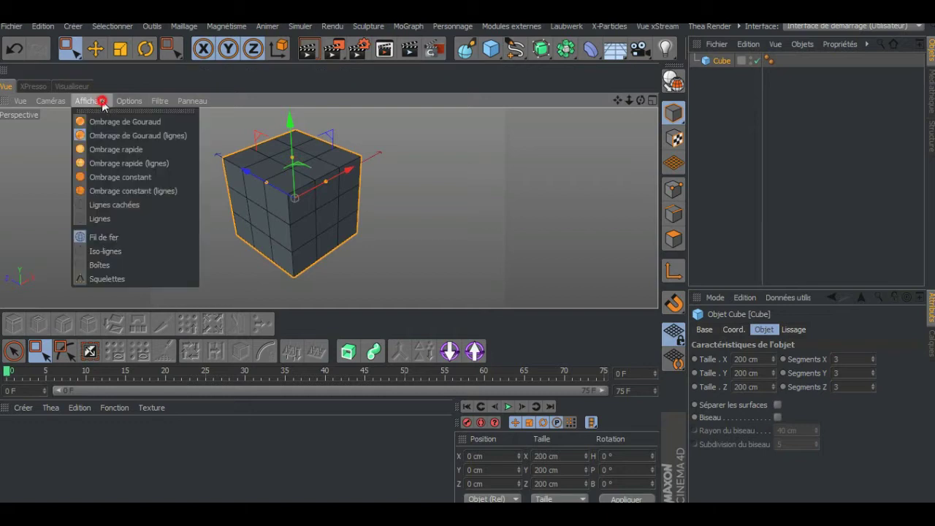
click(102, 251)
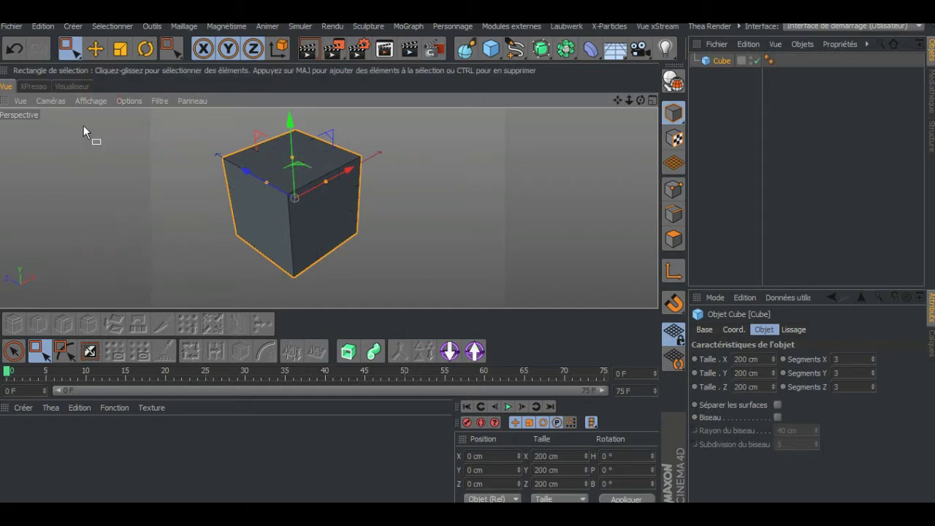
click(95, 100)
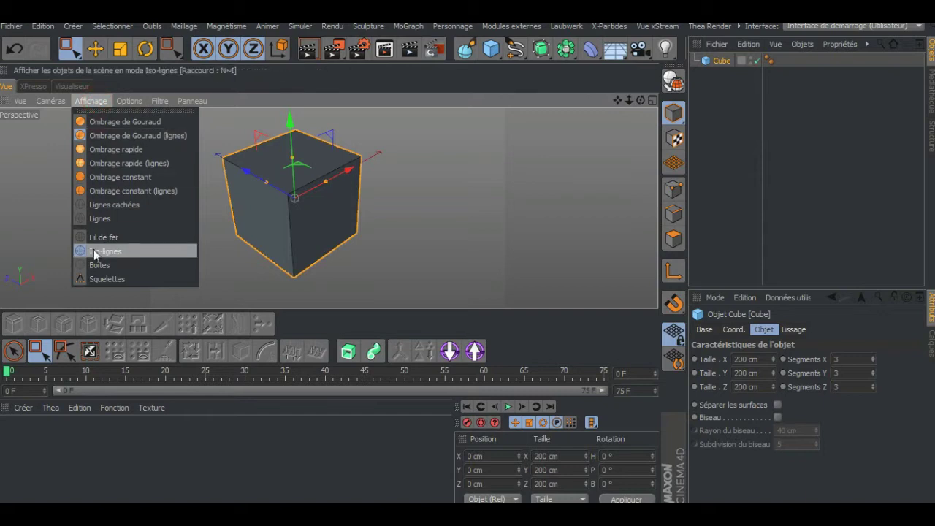
click(101, 218)
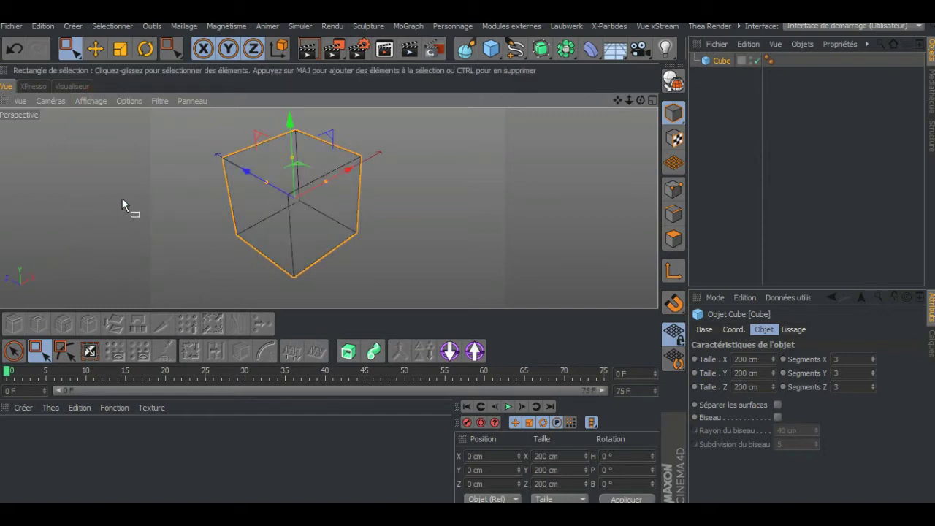
Step: Switch the cube's line display to Fil de fer and view the see-through mesh from a lower angle
click(127, 102)
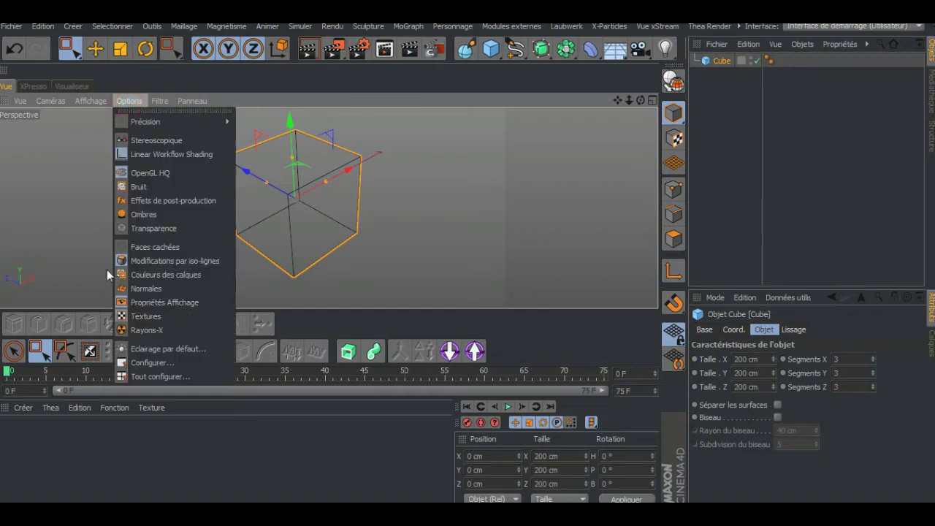
mouse_move(91, 100)
click(98, 236)
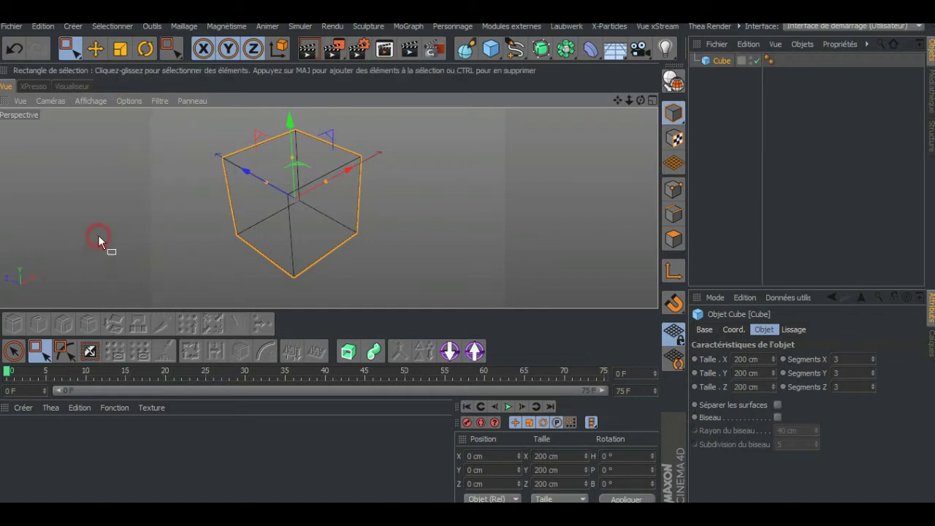
drag(641, 100, 616, 129)
drag(327, 208, 328, 209)
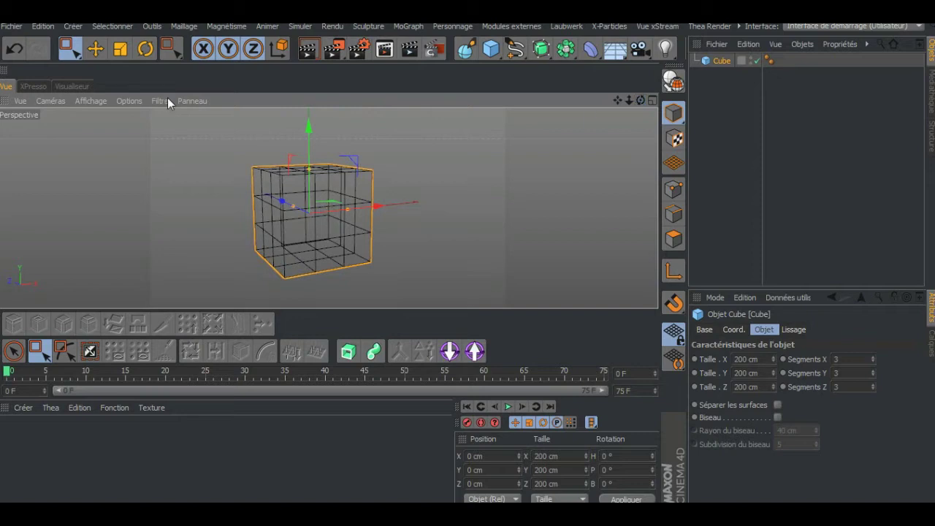
Step: Return the cube's display to Ombrage de Gouraud (lignes) and turn the view towards its vertical corner
click(101, 98)
click(103, 135)
mouse_move(636, 99)
mouse_down()
mouse_move(624, 98)
mouse_move(636, 97)
mouse_up()
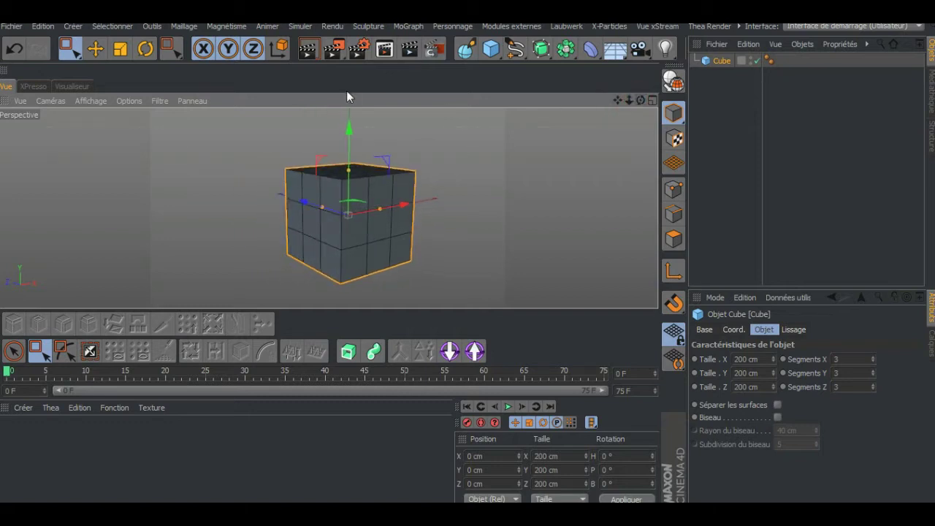
Step: Add the Rendu cellulo effect to the render settings and render the current view
click(360, 49)
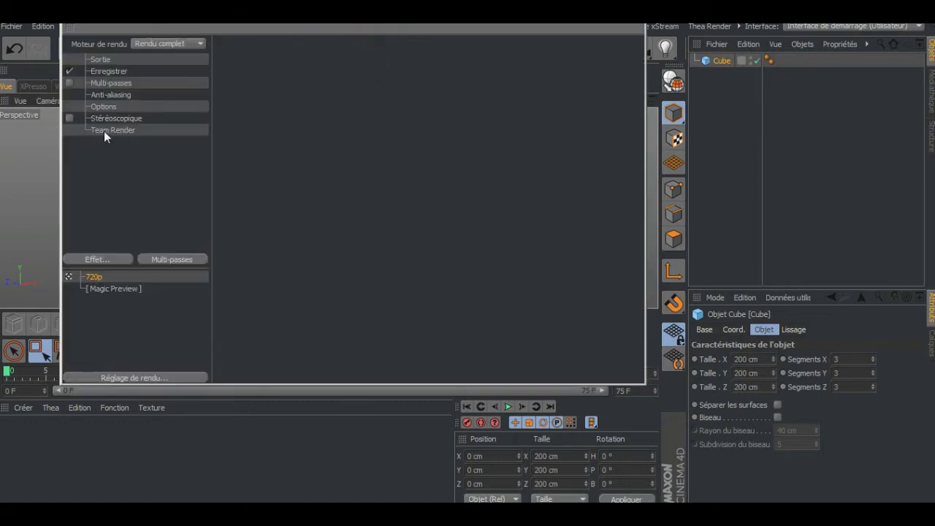
click(101, 260)
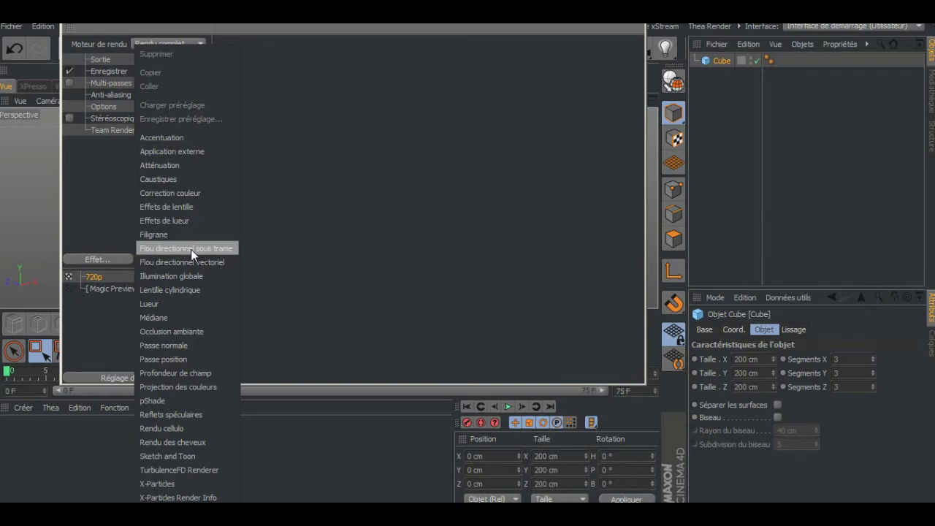
click(187, 429)
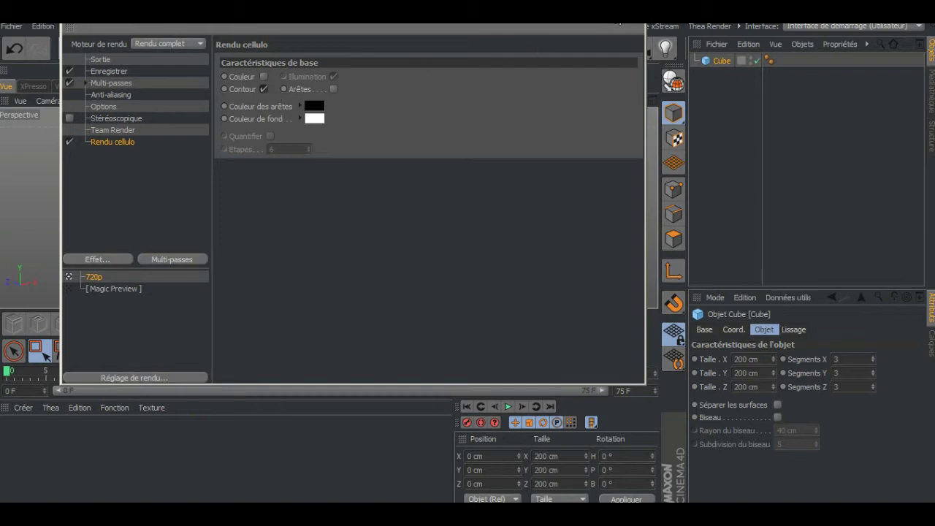
click(621, 26)
click(307, 49)
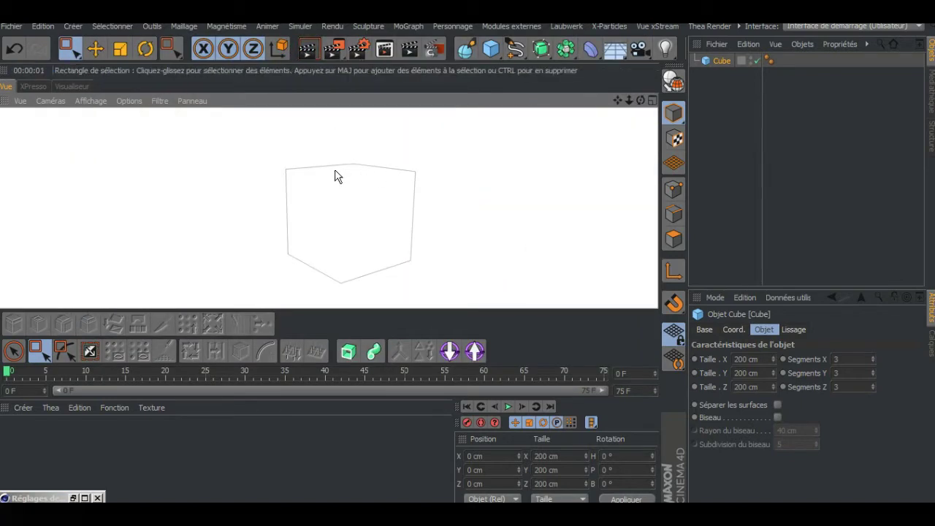
Step: Enable Arêtes in the Rendu cellulo effect and set the edge colour to white
click(359, 49)
click(334, 89)
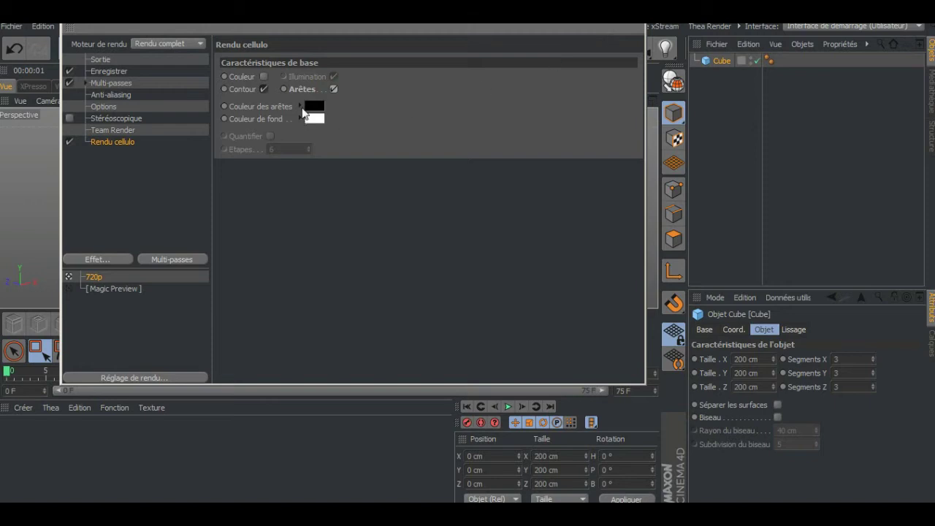
click(317, 108)
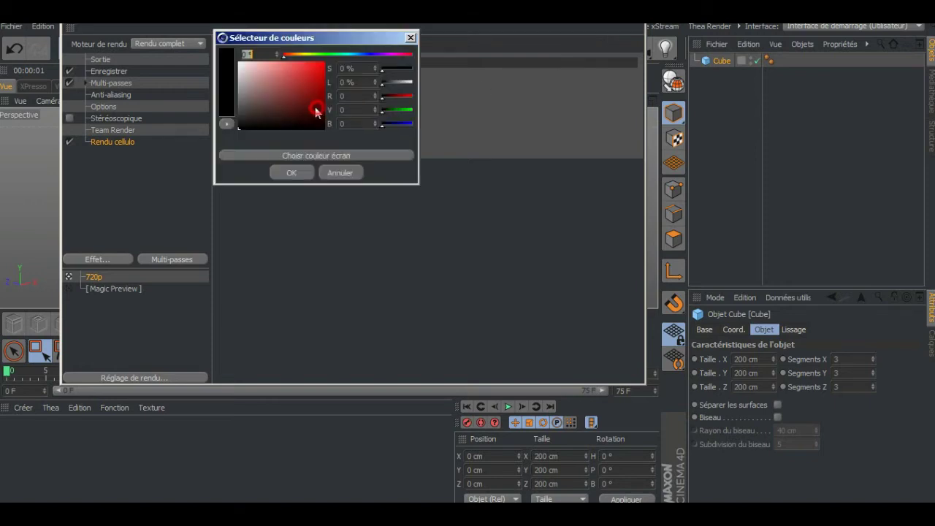
drag(246, 71, 238, 66)
click(293, 174)
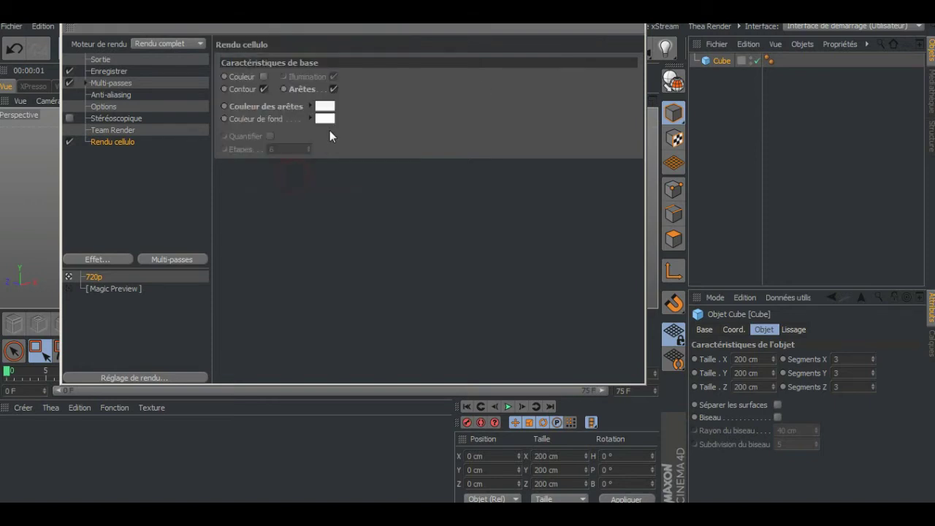
Step: Set the Rendu cellulo background colour to a dark blue-grey and render the cube in the view
click(322, 123)
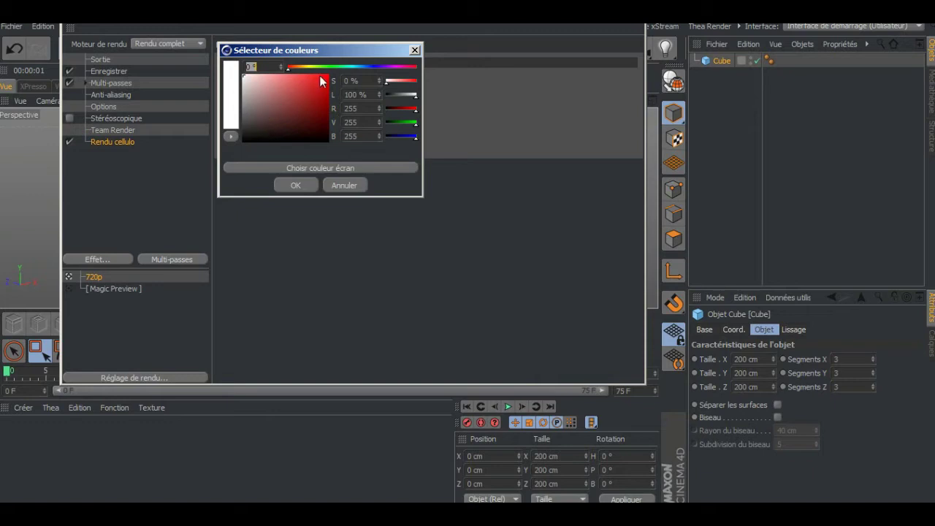
drag(353, 65, 370, 67)
drag(286, 100, 256, 119)
click(292, 183)
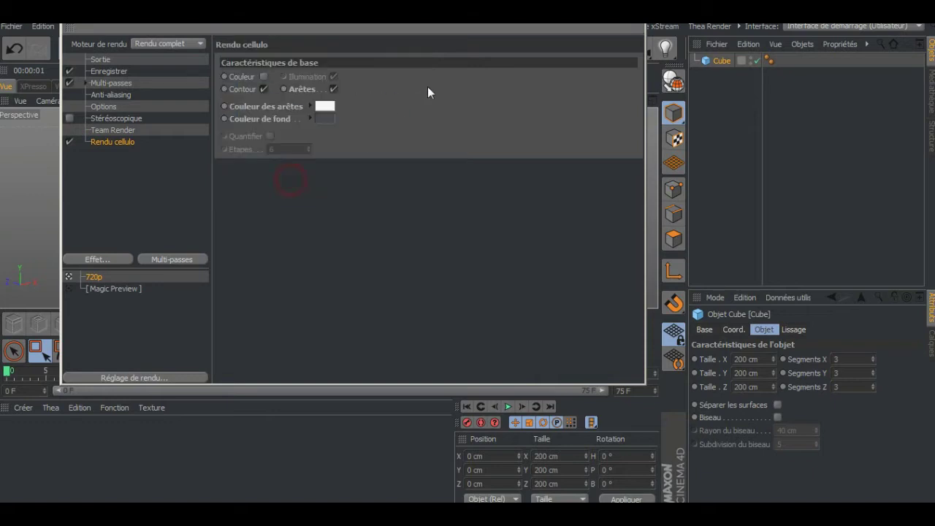
click(641, 25)
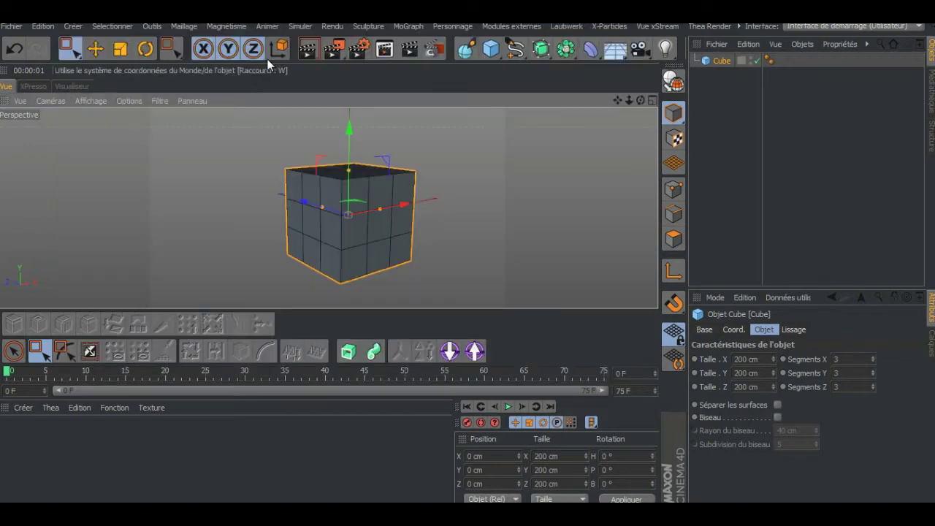
click(308, 52)
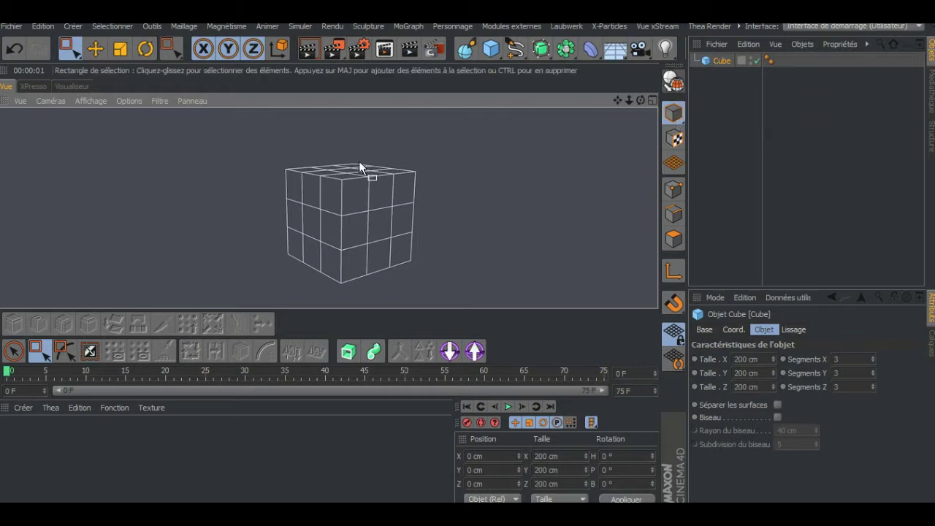
Step: Convert the parametric cube to a polygon object and render the view again
click(674, 80)
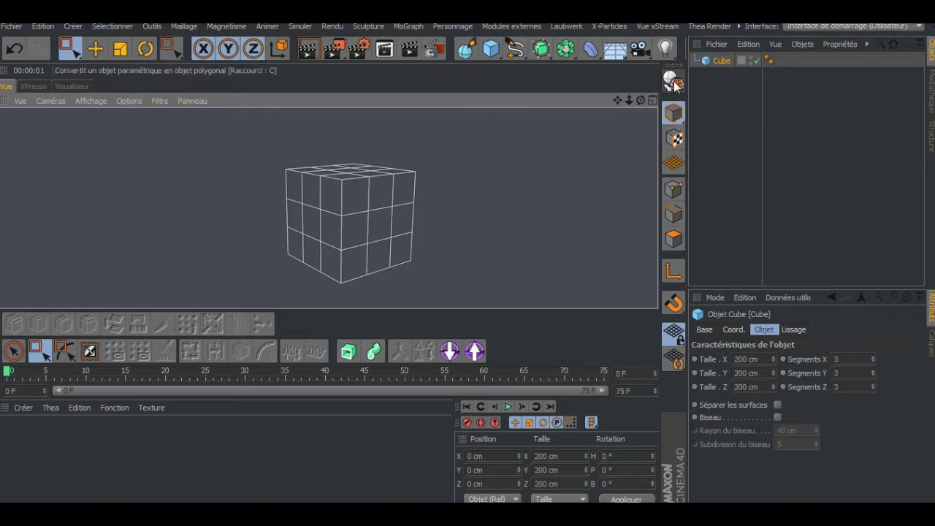
click(307, 49)
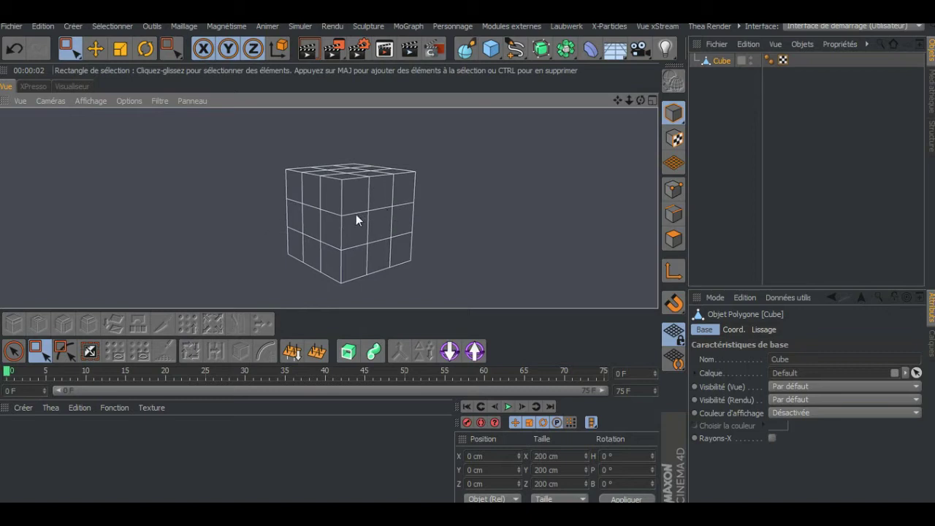
click(719, 63)
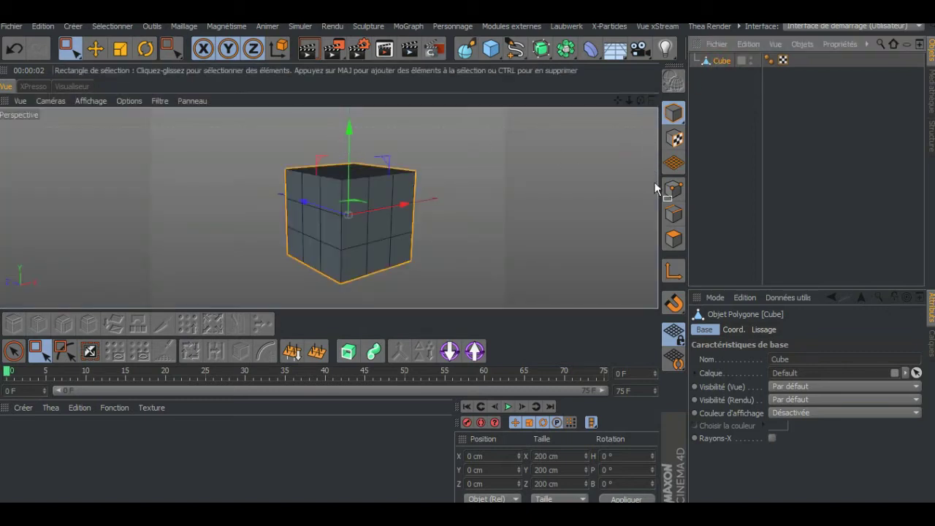
Step: Select all the cube's edges with the rectangle selection in edge mode, with Limiter aux éléments visibles turned off
click(674, 214)
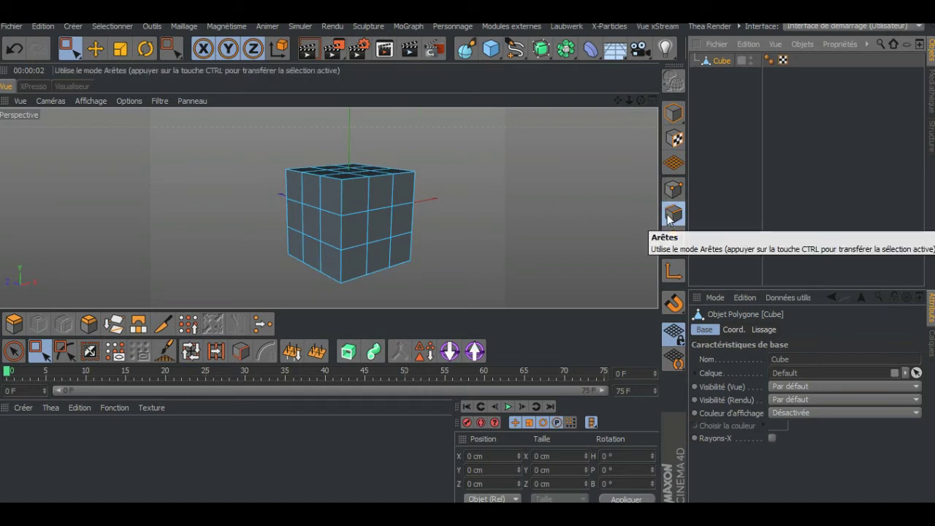
click(717, 61)
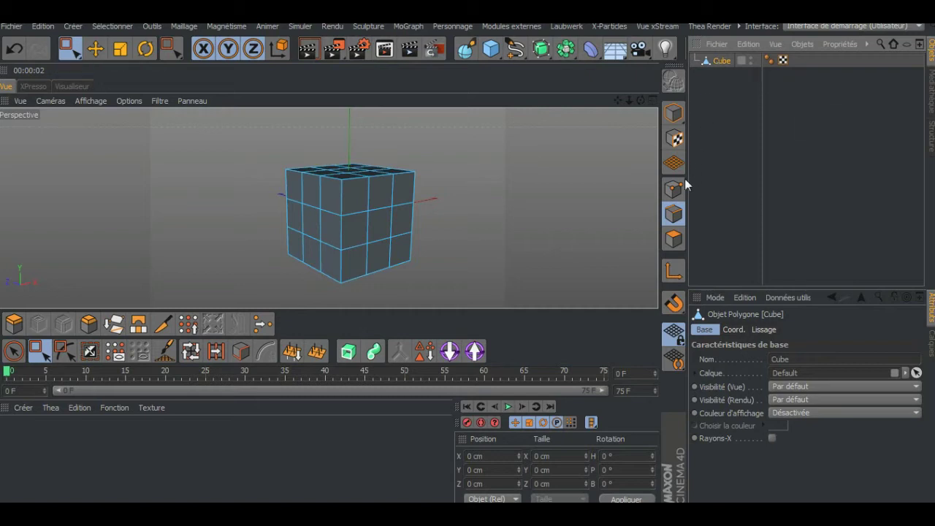
click(38, 352)
drag(218, 139, 465, 291)
click(801, 383)
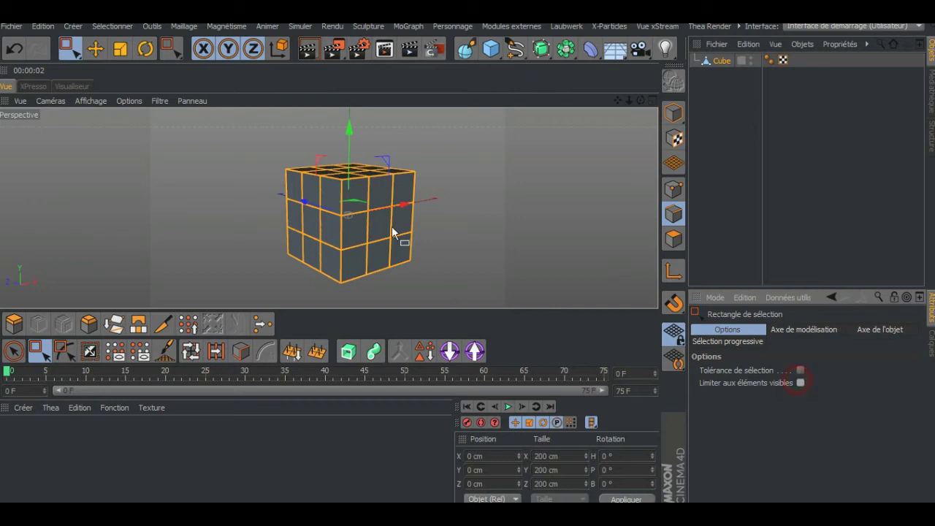
drag(181, 116, 522, 299)
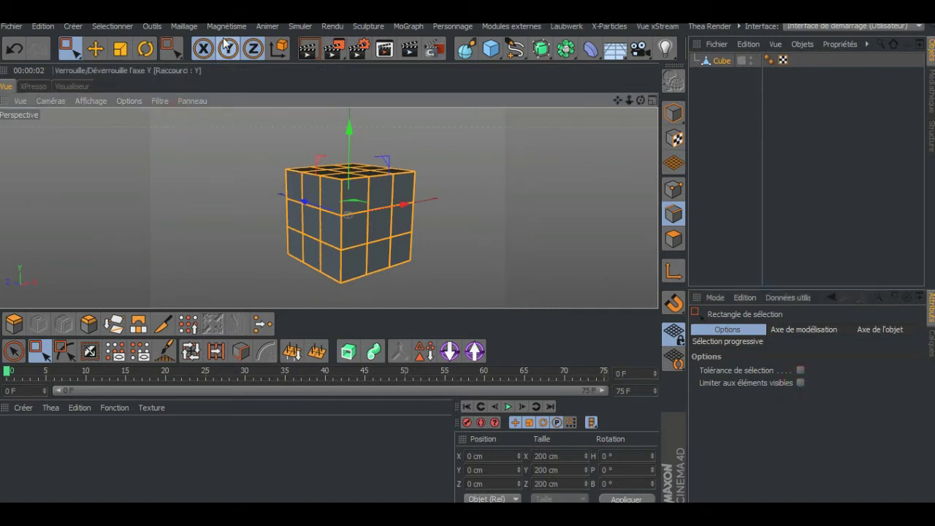
Step: Convert the selected cube edges to a spline and expand the Cube hierarchy
click(180, 27)
mouse_move(203, 63)
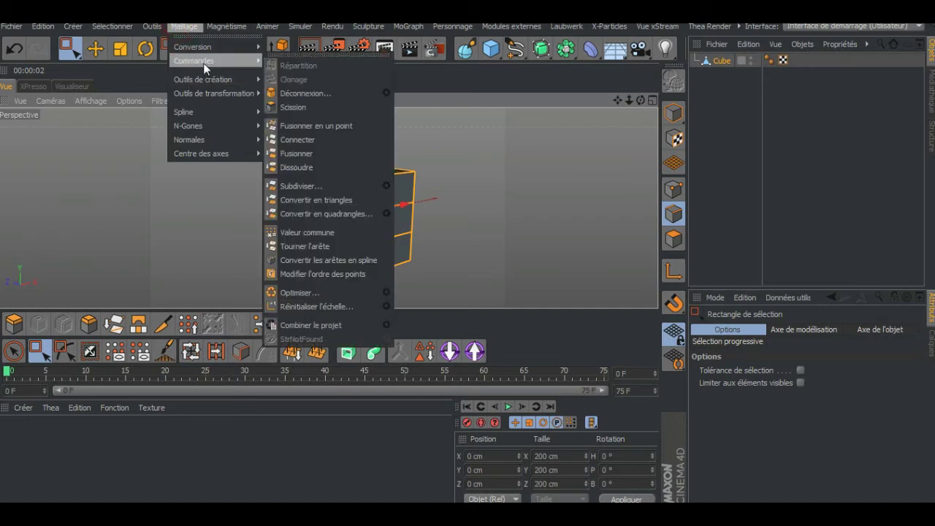
click(329, 270)
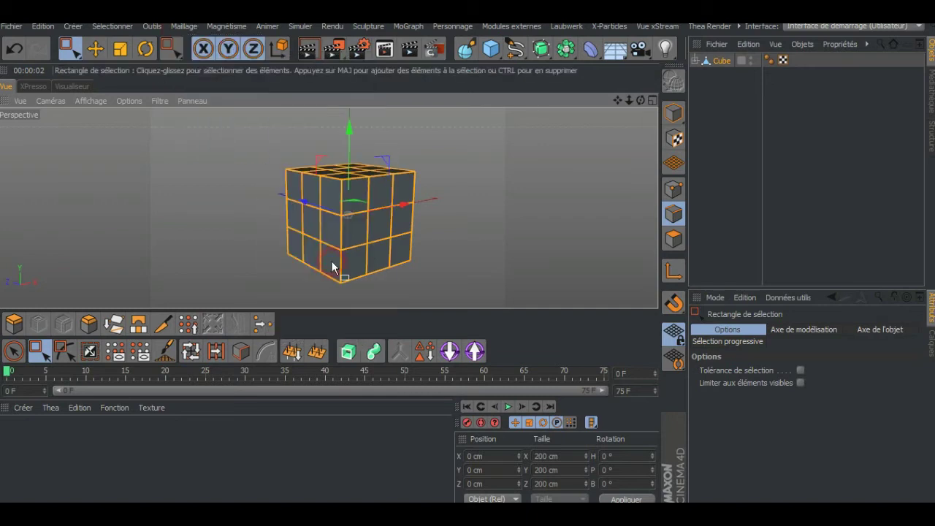
click(695, 61)
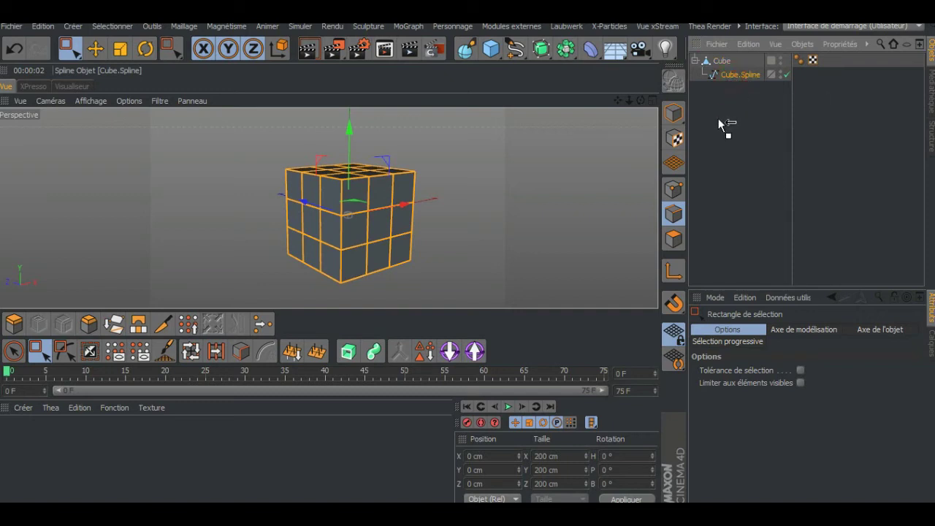
Step: Move Cube.Spline out of the Cube hierarchy and hide the cube in both the viewport and the render
click(733, 74)
click(773, 60)
click(772, 59)
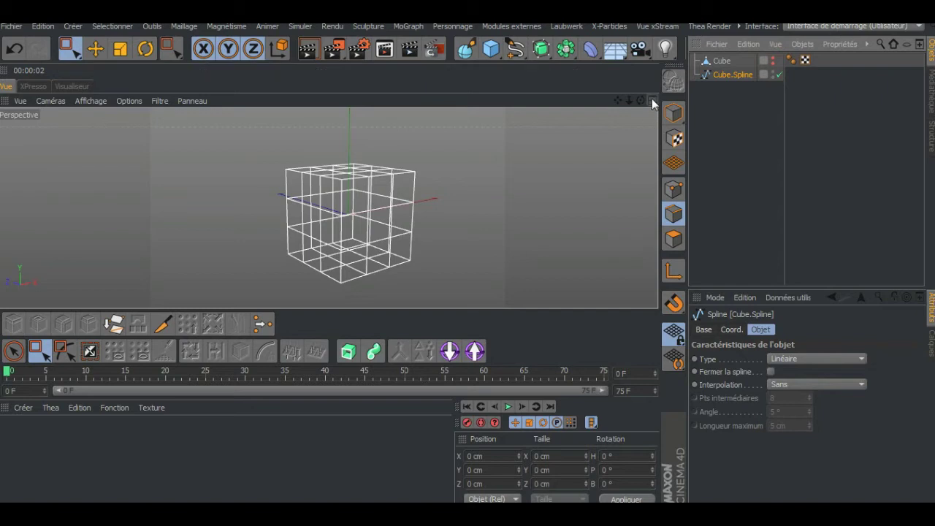
Step: Test-render the spline from a slightly higher angle and disable the Rendu cellulo effect in the render settings
drag(640, 100, 250, 80)
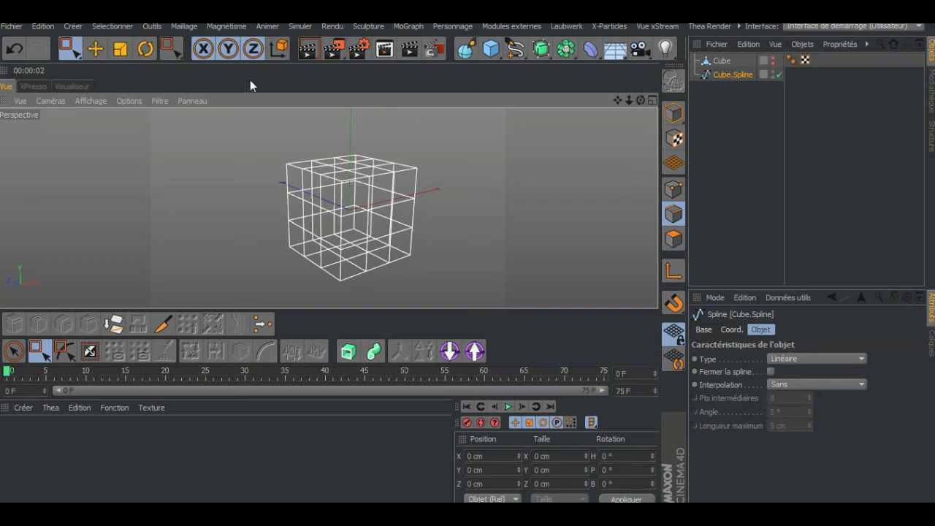
click(313, 54)
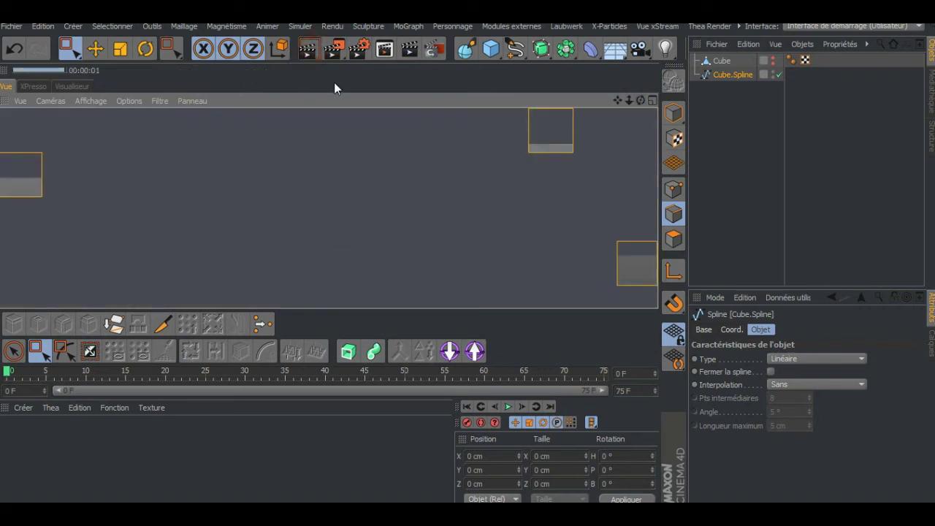
click(359, 50)
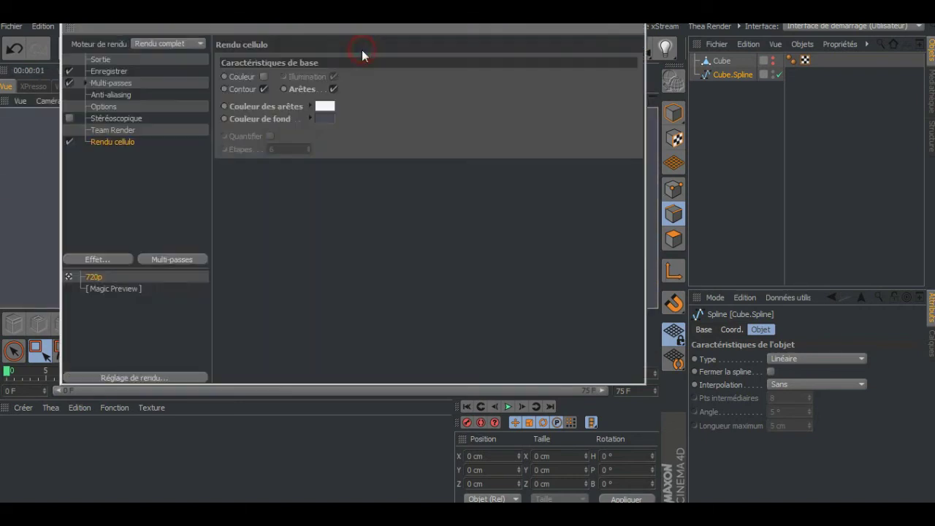
click(69, 142)
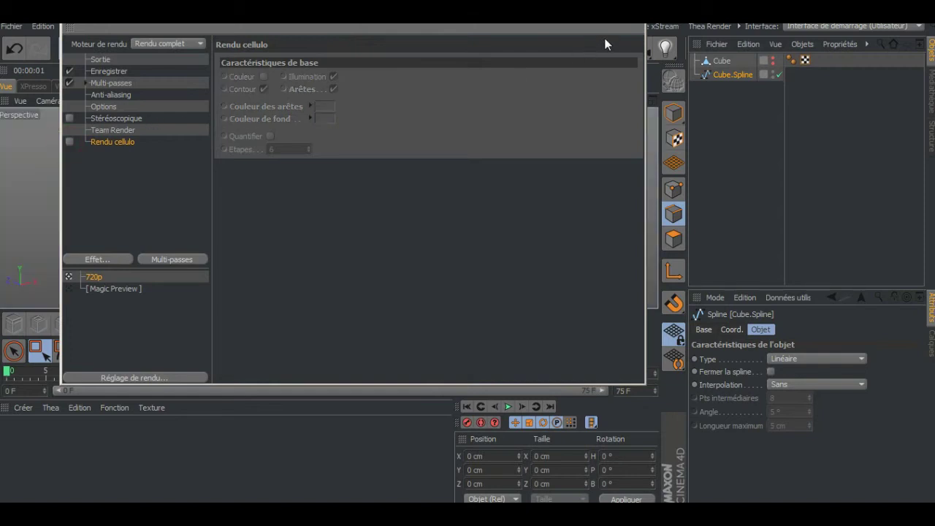
click(638, 24)
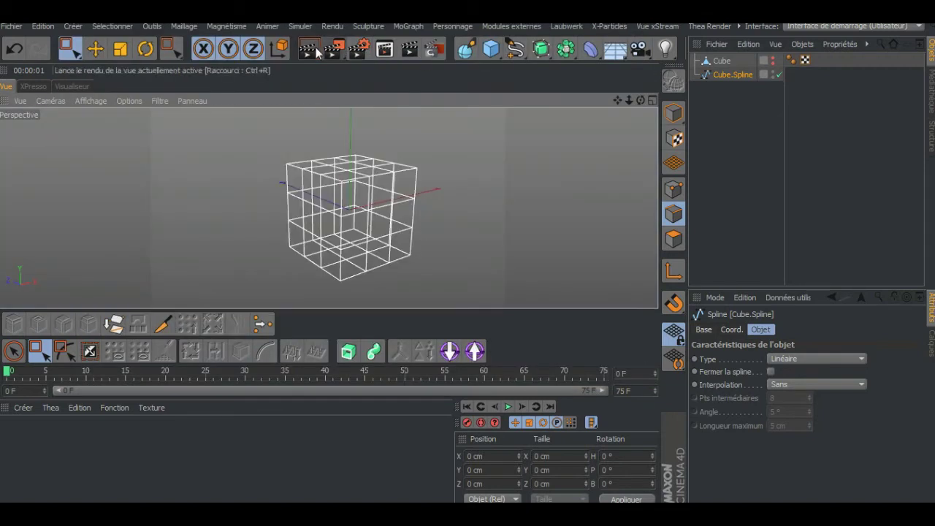
Step: Test-render the bare spline, clear the selection, and create a Matériau Cheveux
click(310, 51)
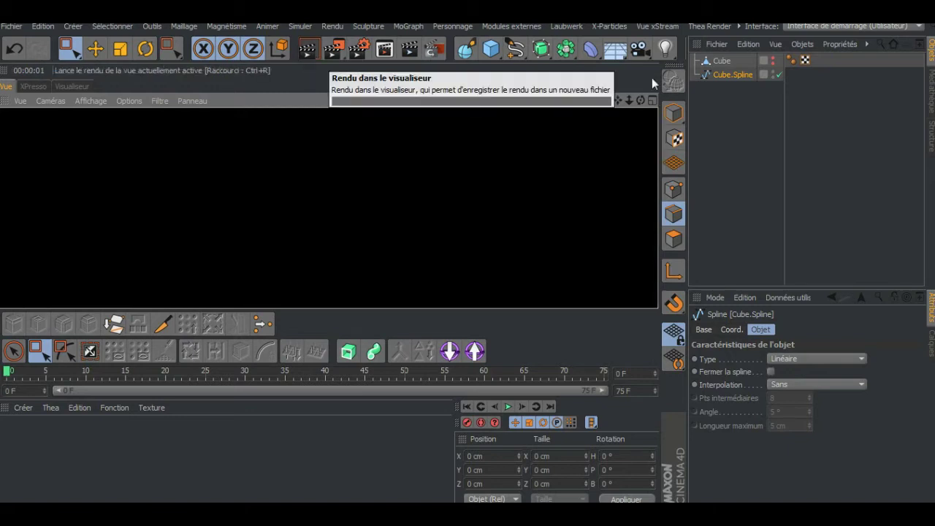
click(836, 104)
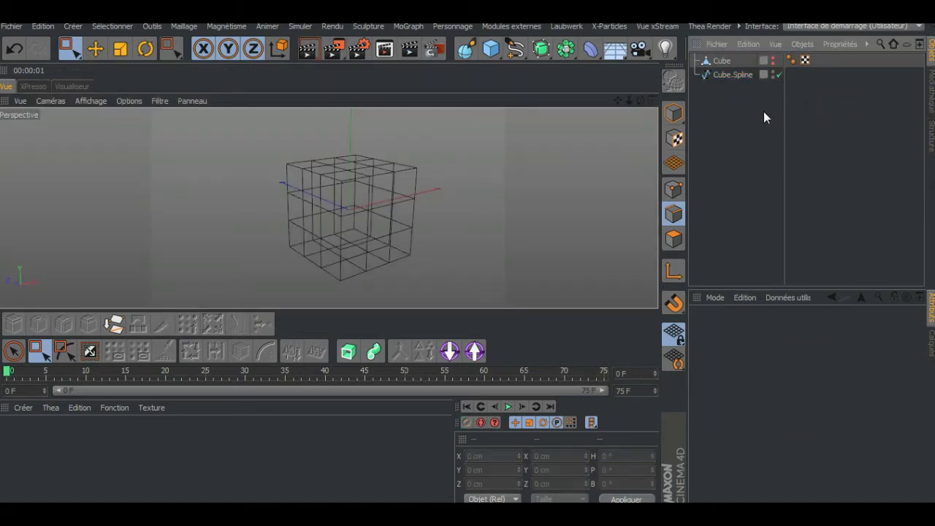
click(24, 407)
mouse_move(49, 309)
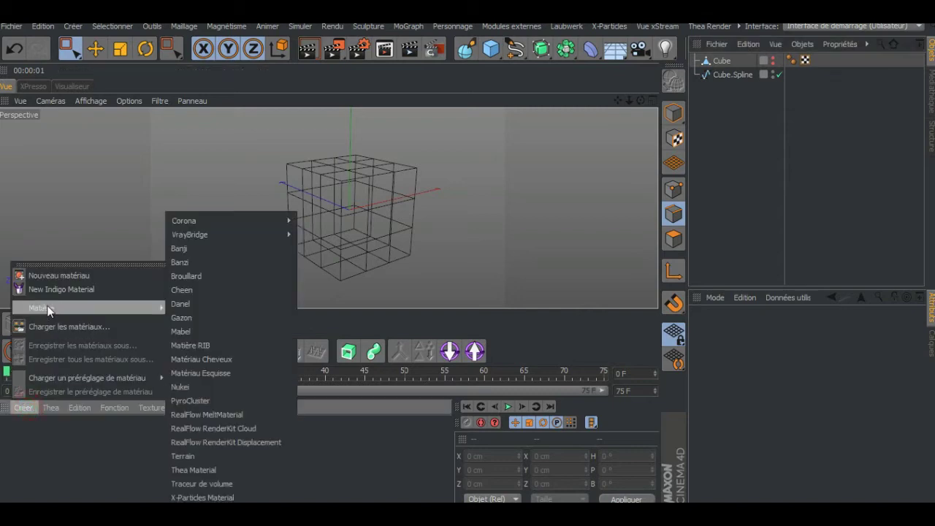
click(217, 357)
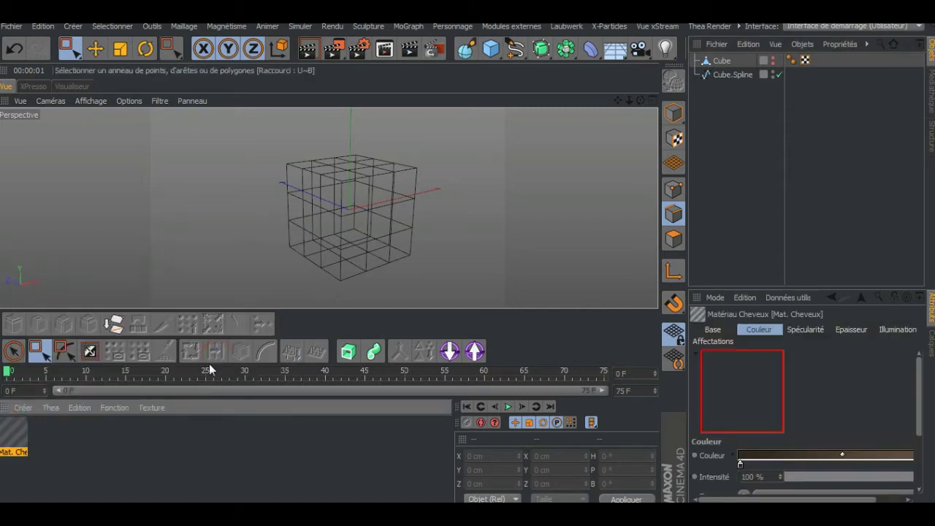
Step: Set both ends of the hair material's Couleur gradient to white
double_click(12, 439)
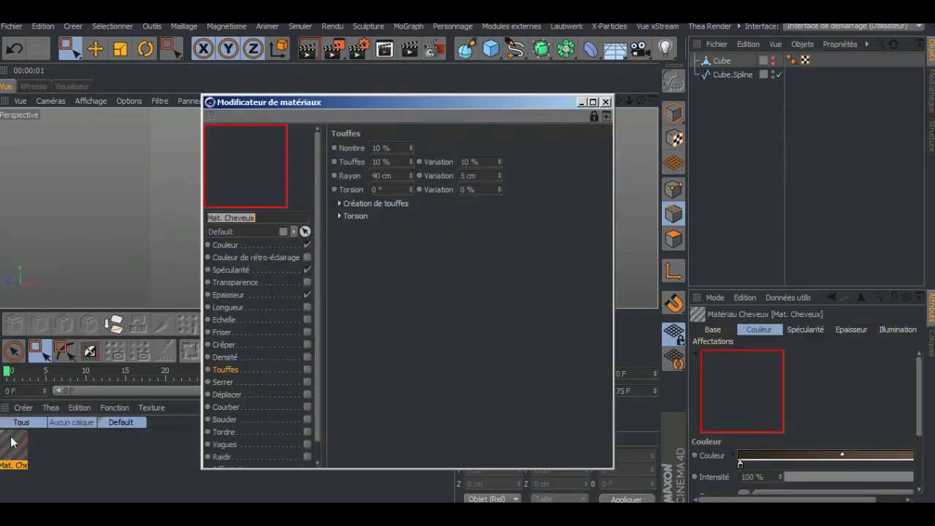
click(227, 245)
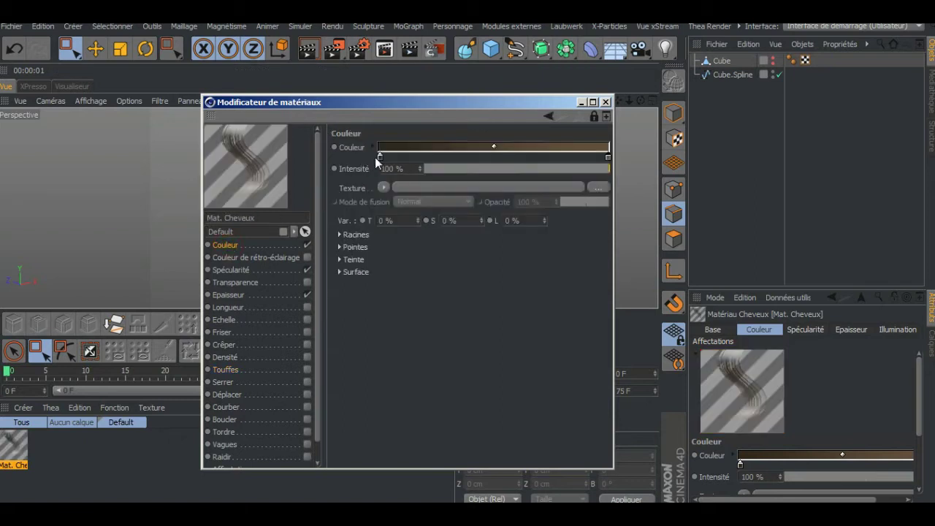
double_click(378, 157)
drag(340, 156, 300, 113)
click(344, 219)
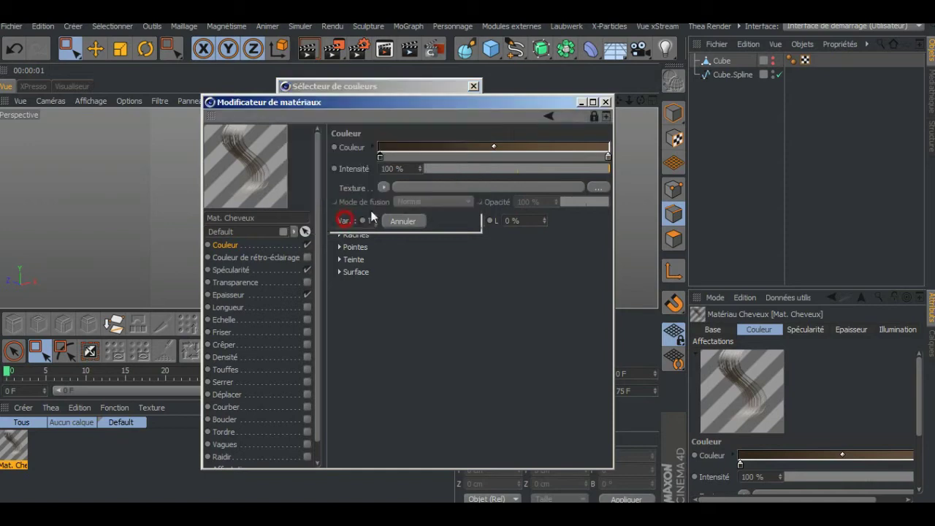
double_click(607, 156)
drag(604, 156, 529, 109)
click(582, 220)
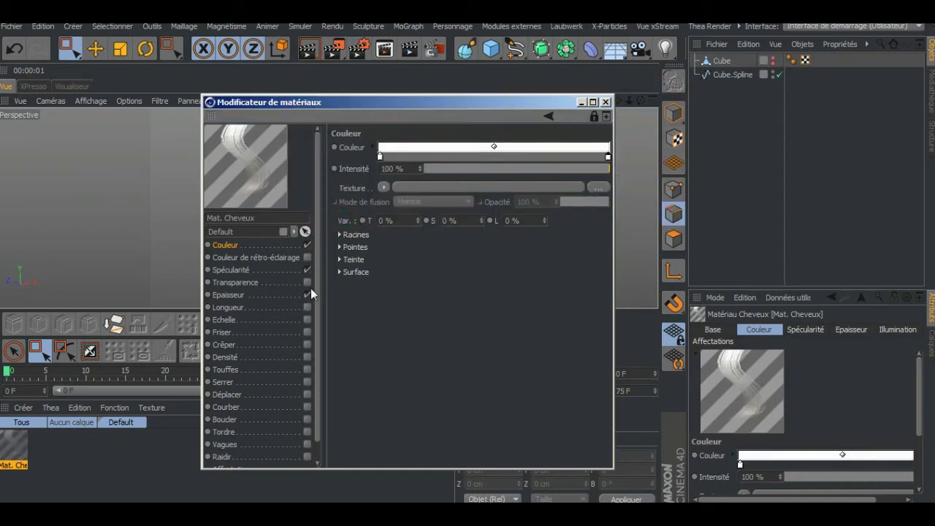
Step: Set the hair material's Epaisseur at the Pointe to 1 cm and close the material editor
click(228, 295)
double_click(464, 147)
text(1)
key(Return)
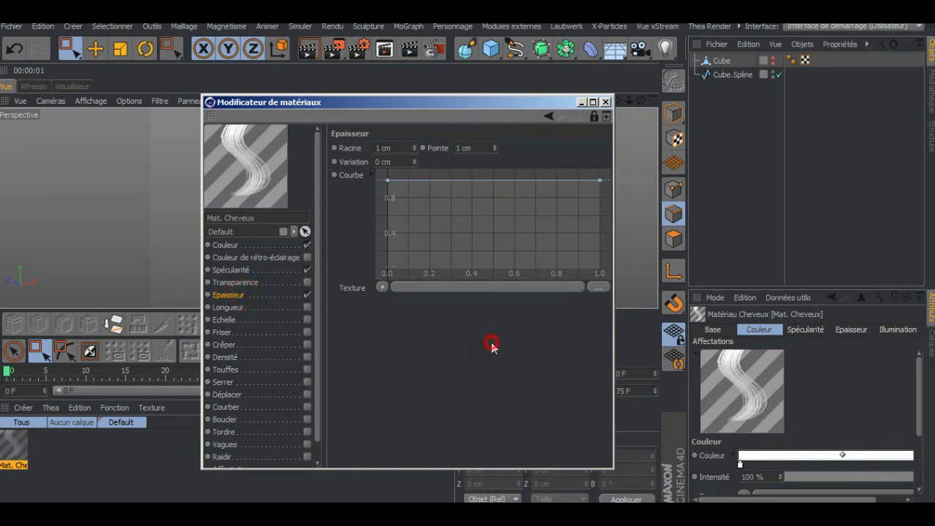
click(607, 101)
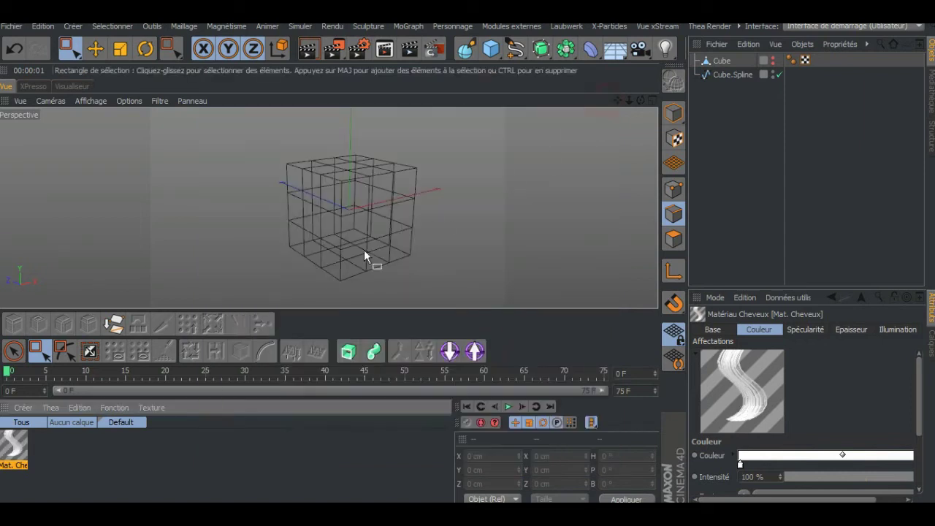
Step: Apply the hair material to Cube.Spline and test-render the view
drag(13, 443, 733, 75)
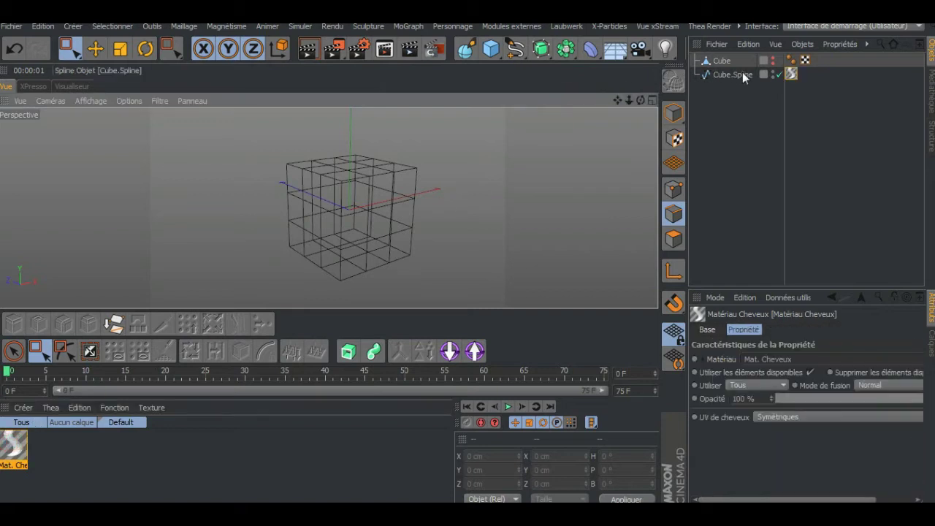
click(308, 49)
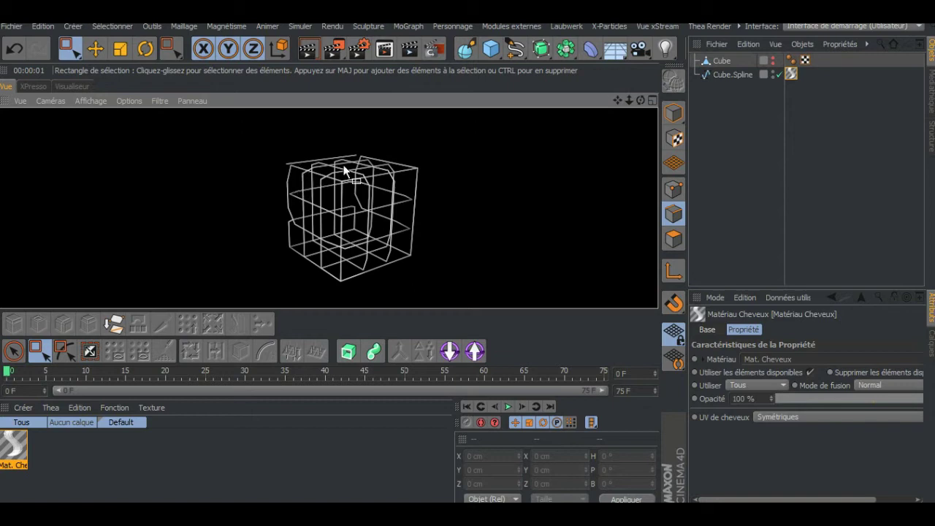
drag(640, 100, 630, 101)
Step: Disable Spécularité in the hair material and test-render the spline from another angle
double_click(13, 445)
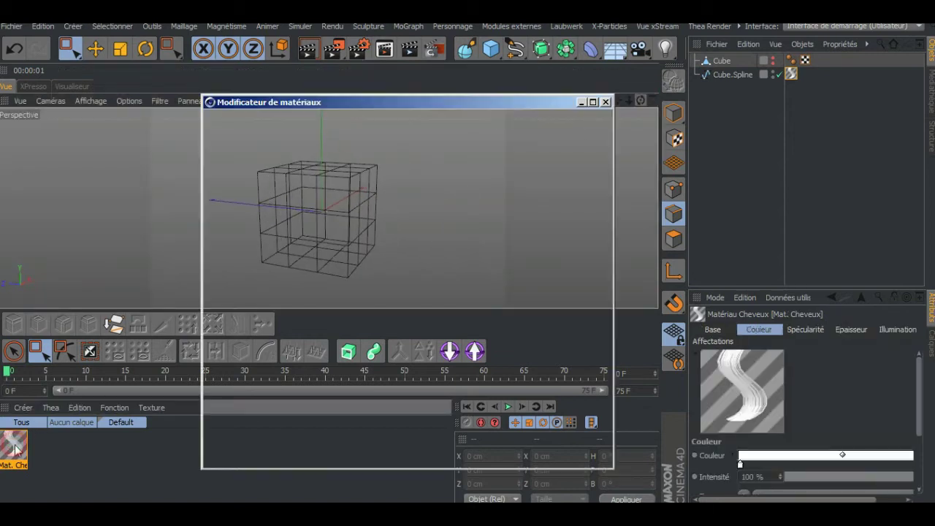
click(307, 271)
click(226, 246)
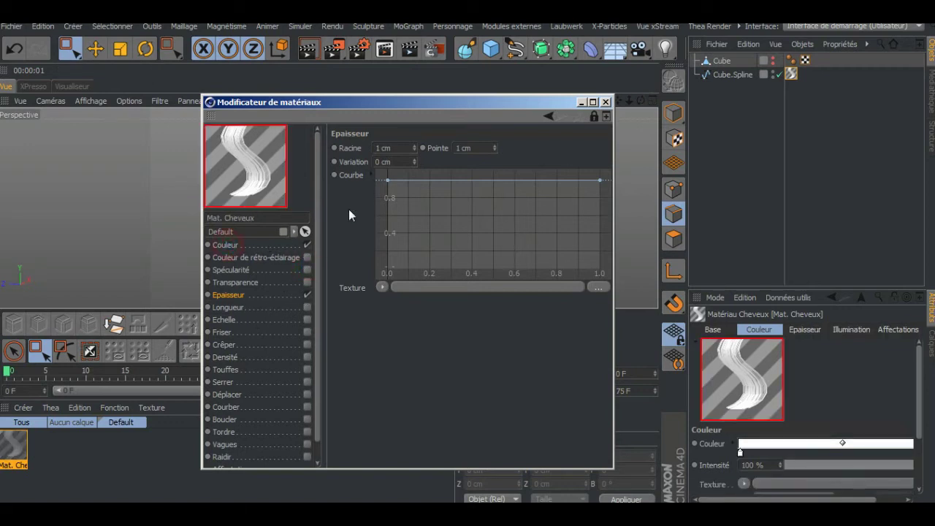
click(609, 102)
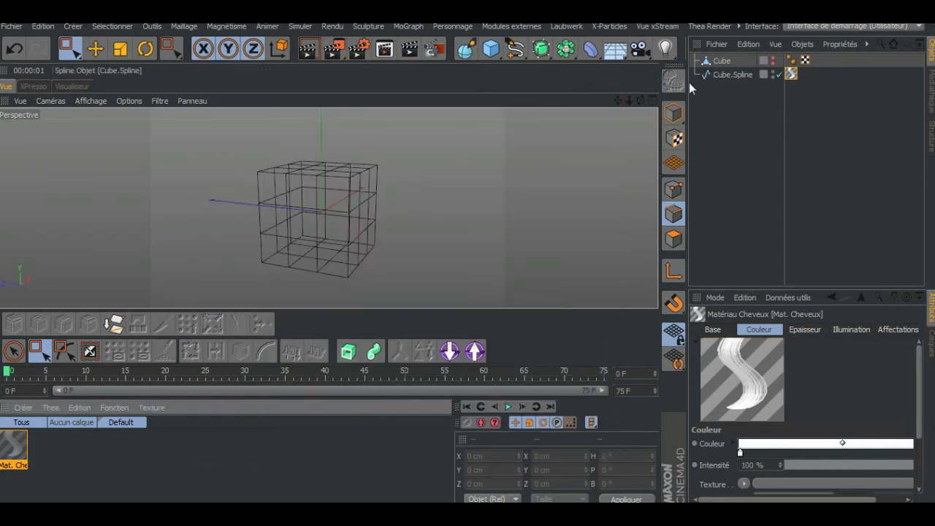
mouse_move(641, 100)
mouse_down()
mouse_move(599, 124)
mouse_move(627, 106)
mouse_up()
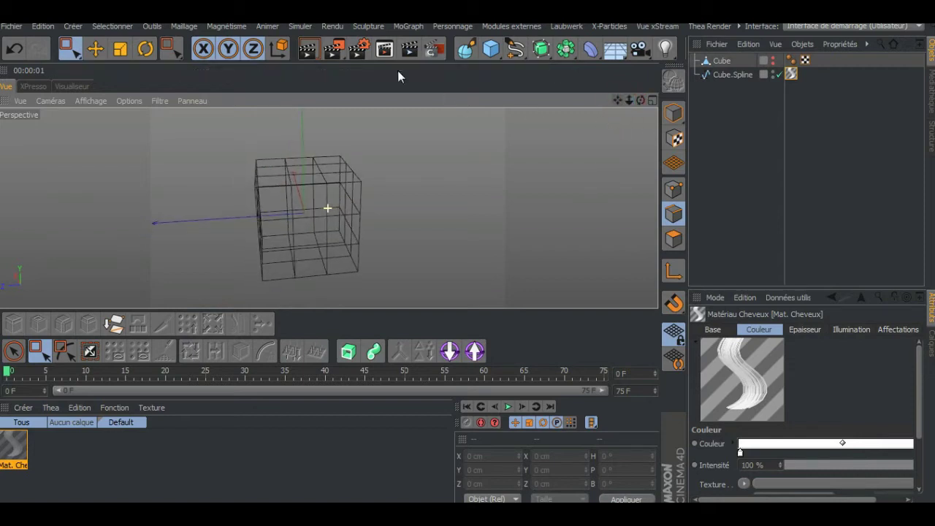
click(316, 54)
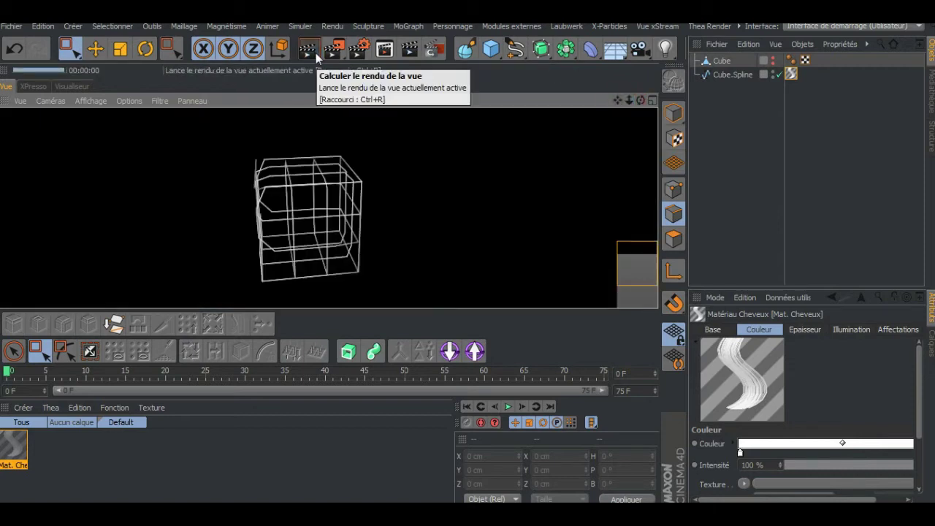
Step: Select Cube.Spline and review its Coord., Base and Objet attributes
drag(638, 102, 640, 102)
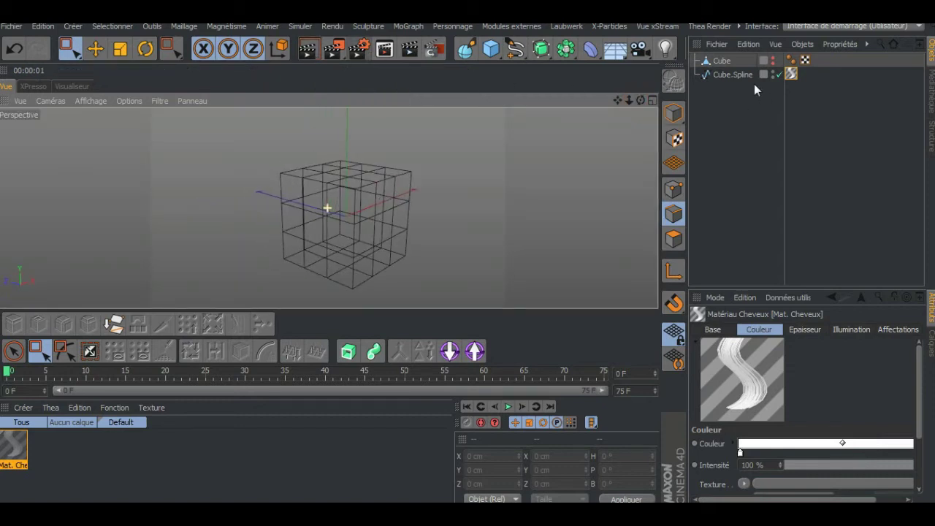
click(736, 74)
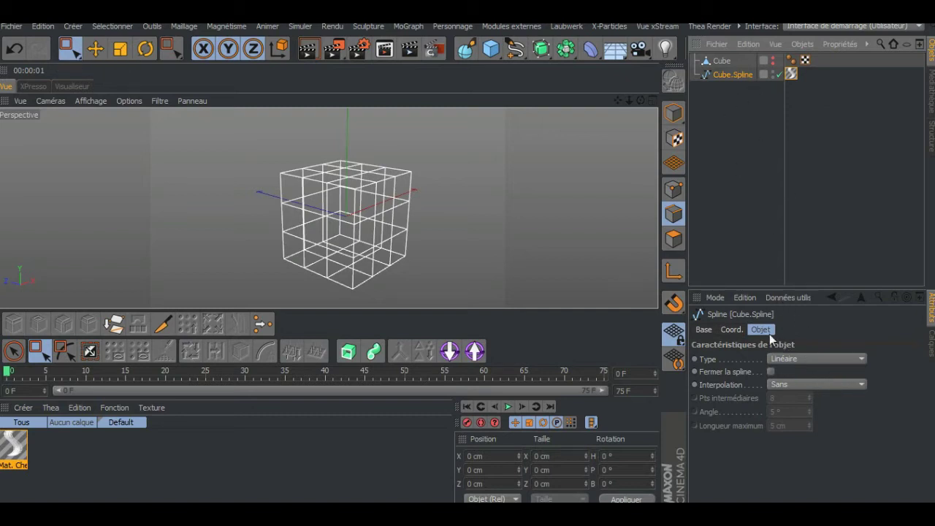
click(734, 330)
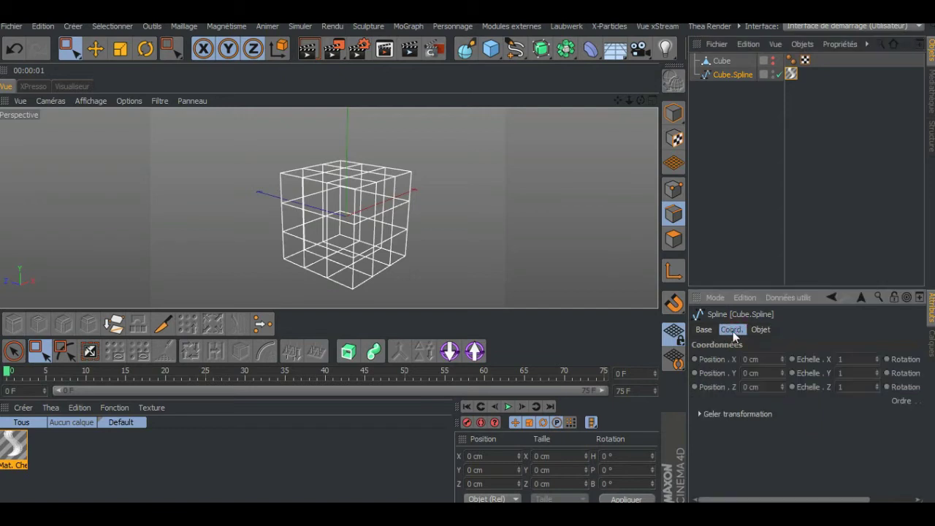
click(706, 330)
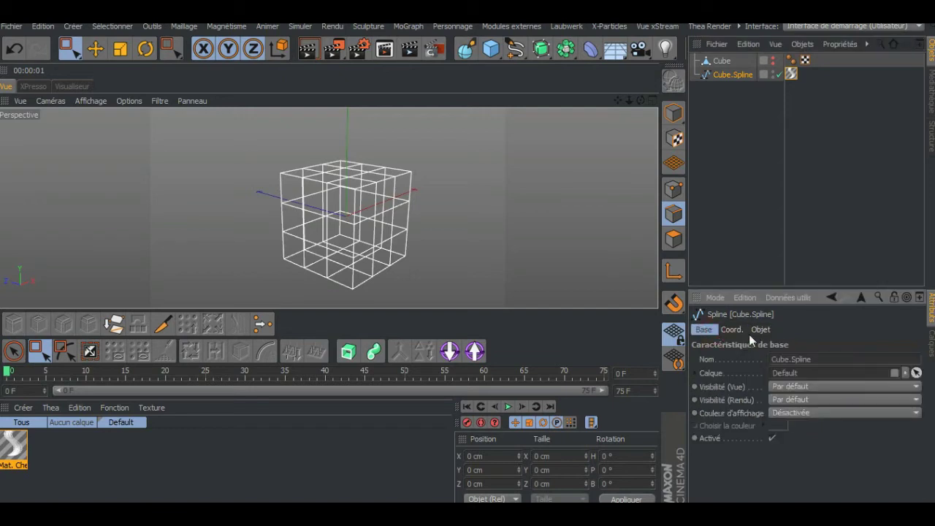
click(758, 330)
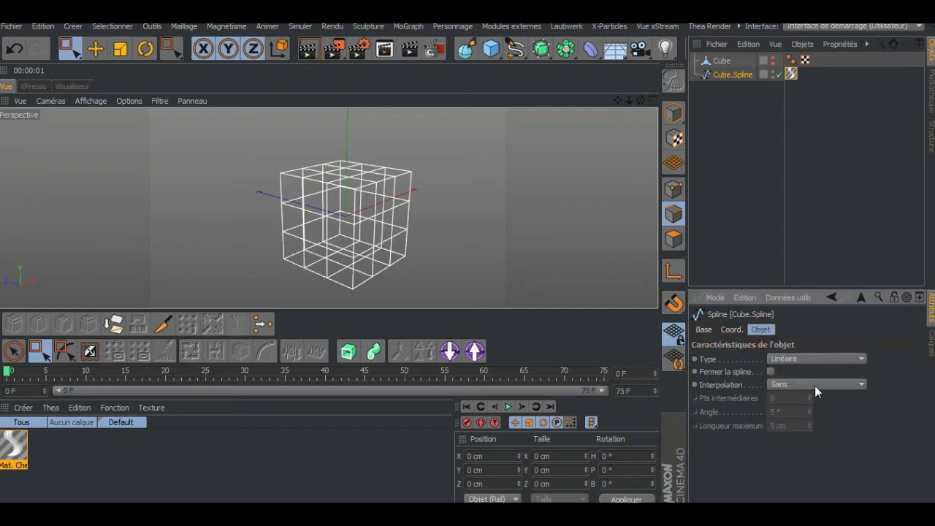
Step: Try Fermer la spline on Cube.Spline with a test render, and disable the option again
click(771, 371)
click(308, 49)
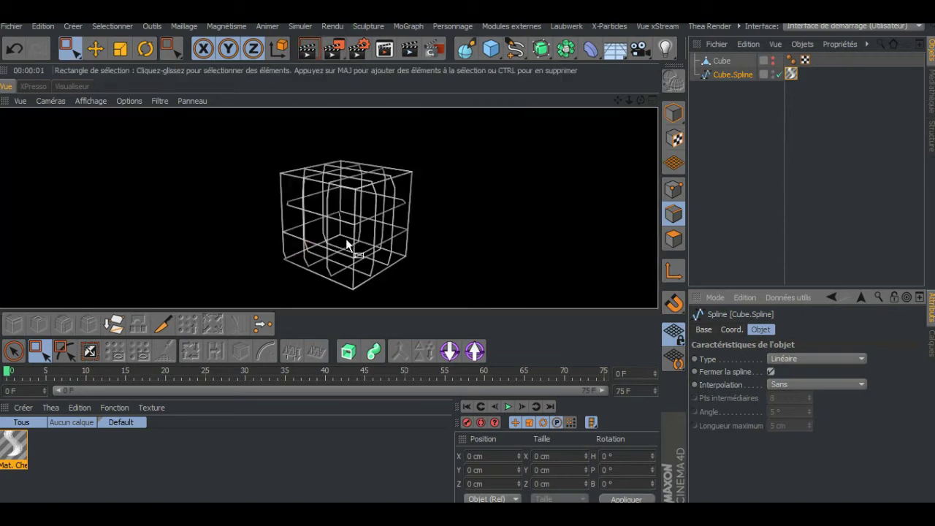
click(771, 371)
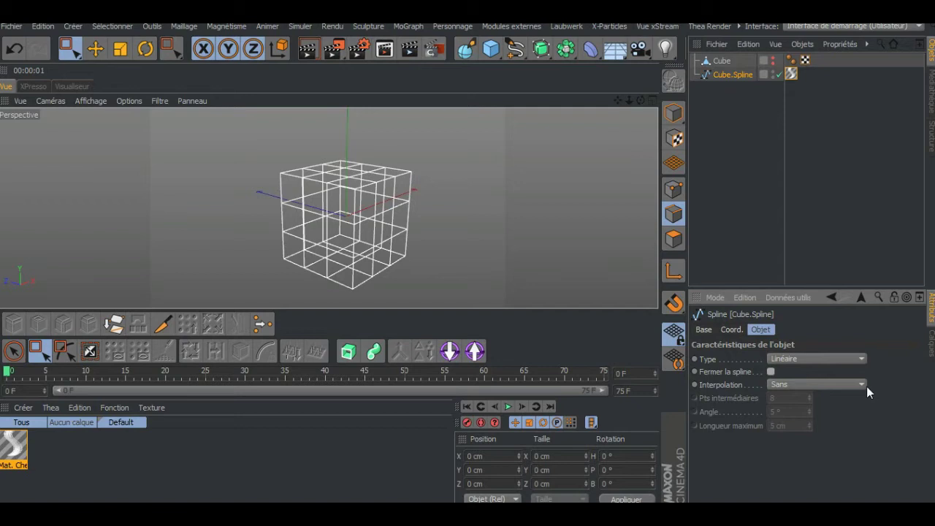
Step: Set Cube.Spline's Interpolation to Naturelle, test-render the wireframe, and clear the selection
click(862, 359)
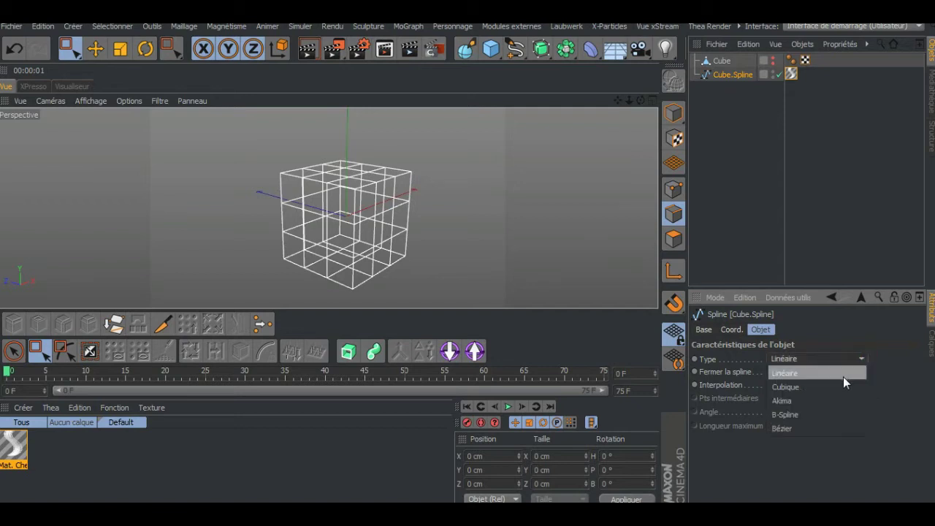
click(893, 351)
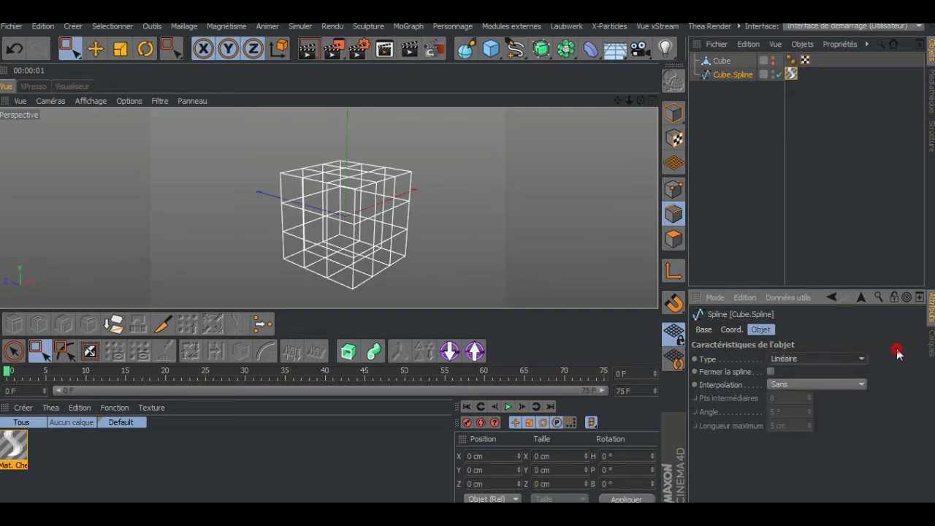
click(862, 384)
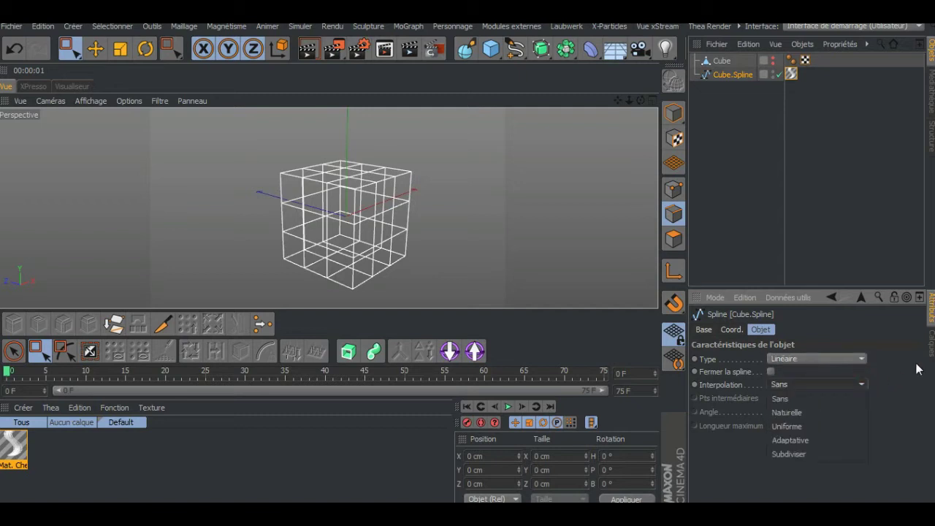
click(849, 412)
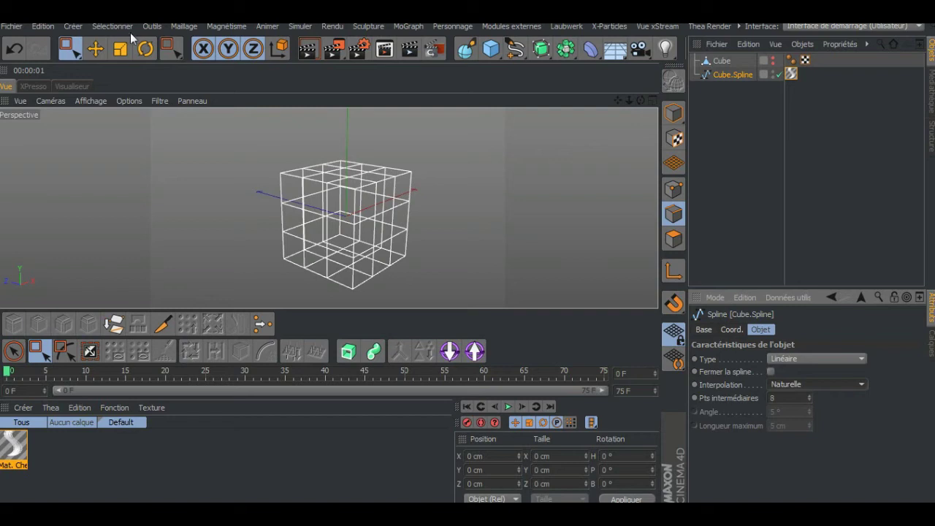
click(305, 50)
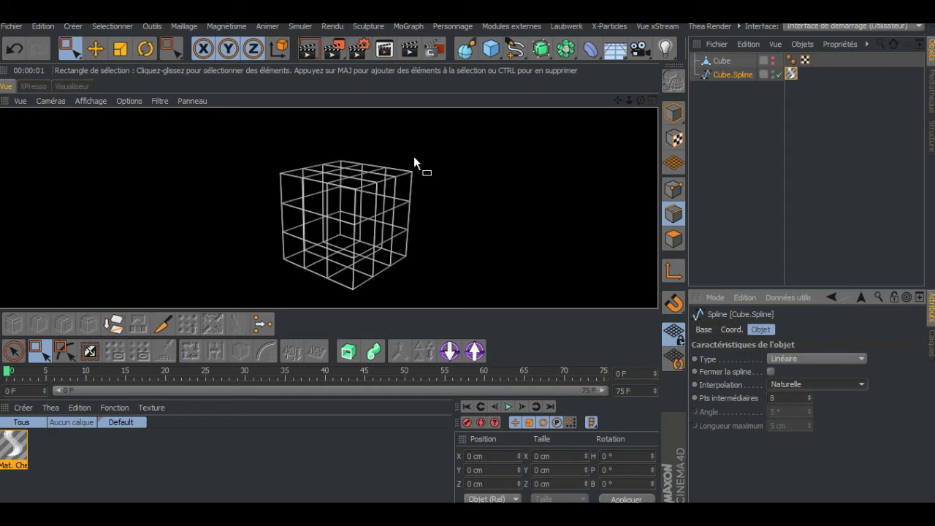
click(760, 133)
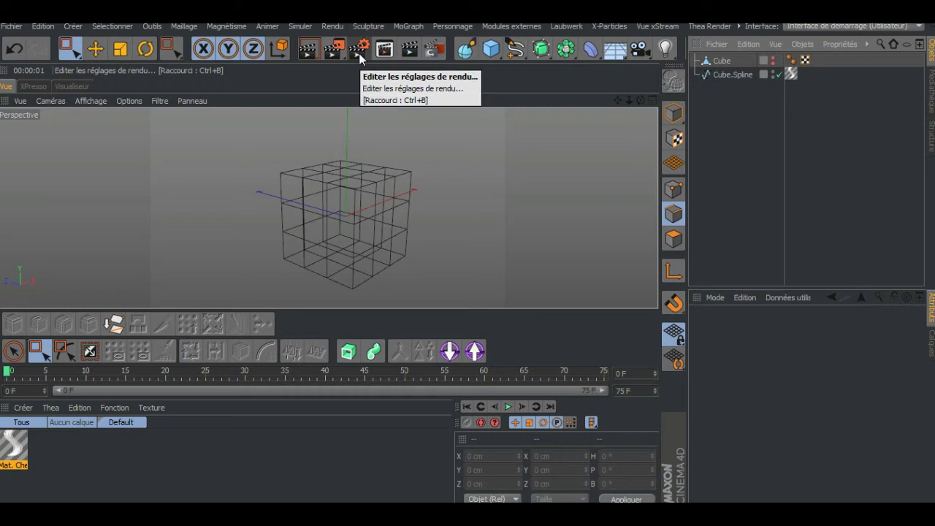
Step: Add a Sphère inside the wireframe cube and test-render the view
click(493, 49)
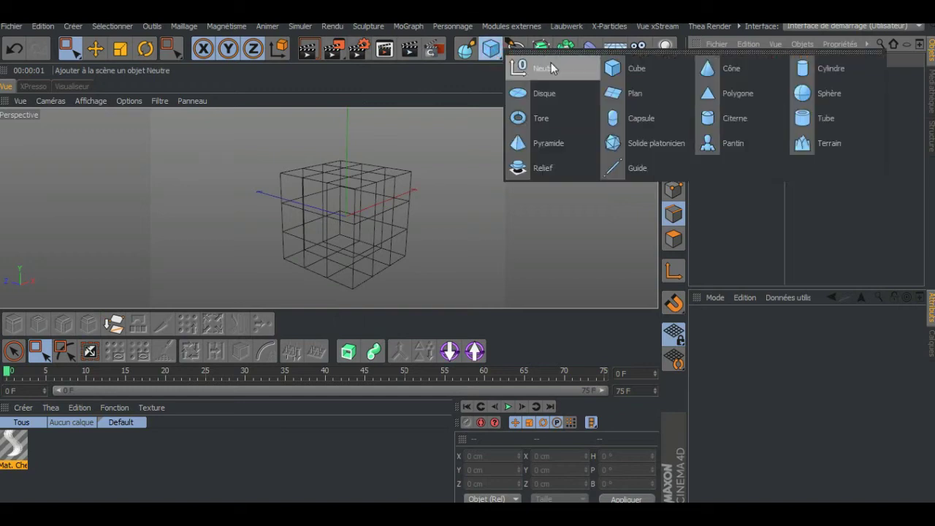
click(814, 91)
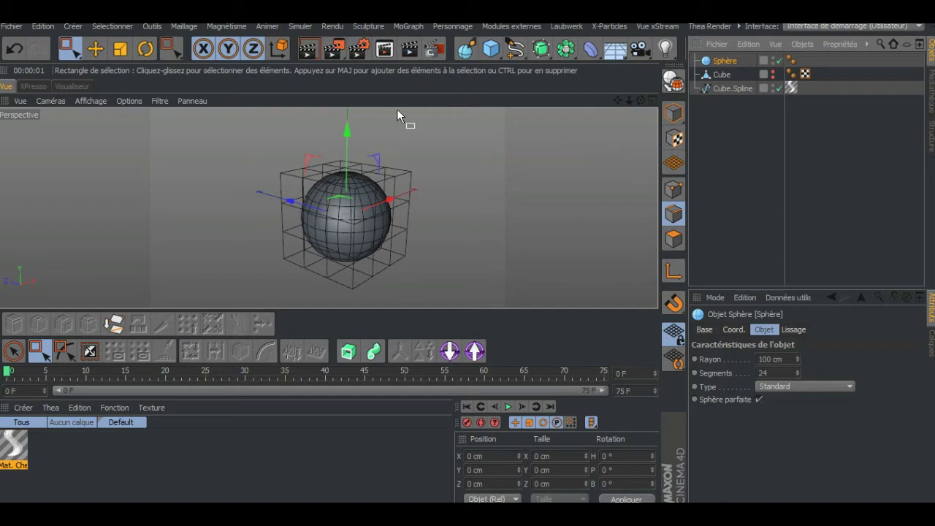
click(310, 51)
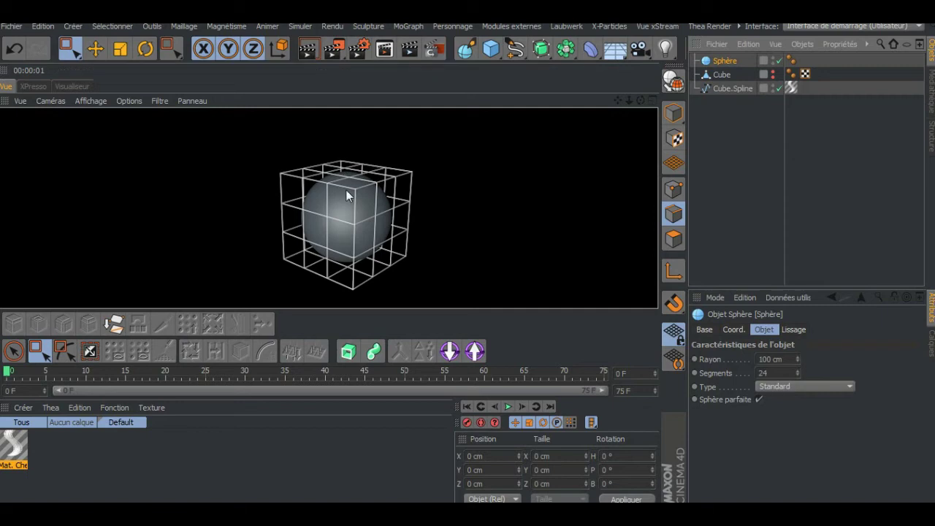
Step: Delete the hidden original Cube object
click(722, 74)
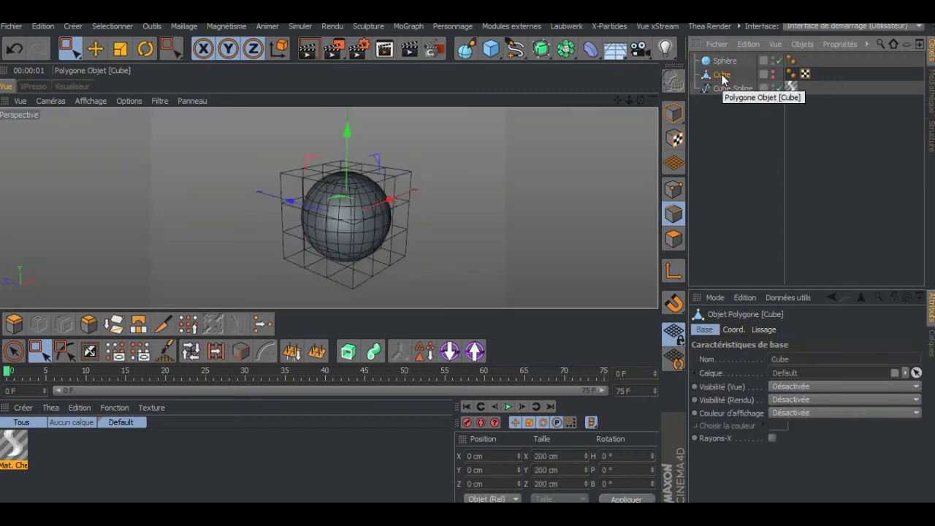
key(Delete)
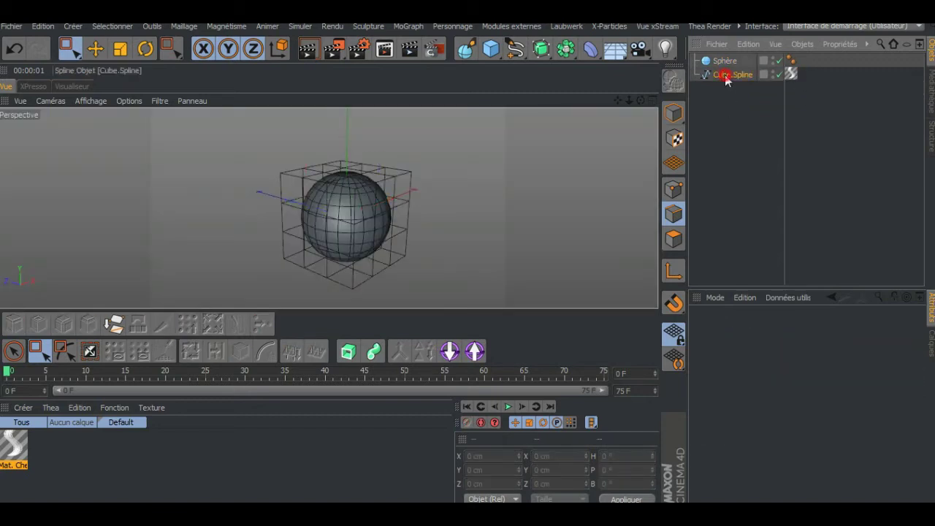
key(Delete)
click(724, 61)
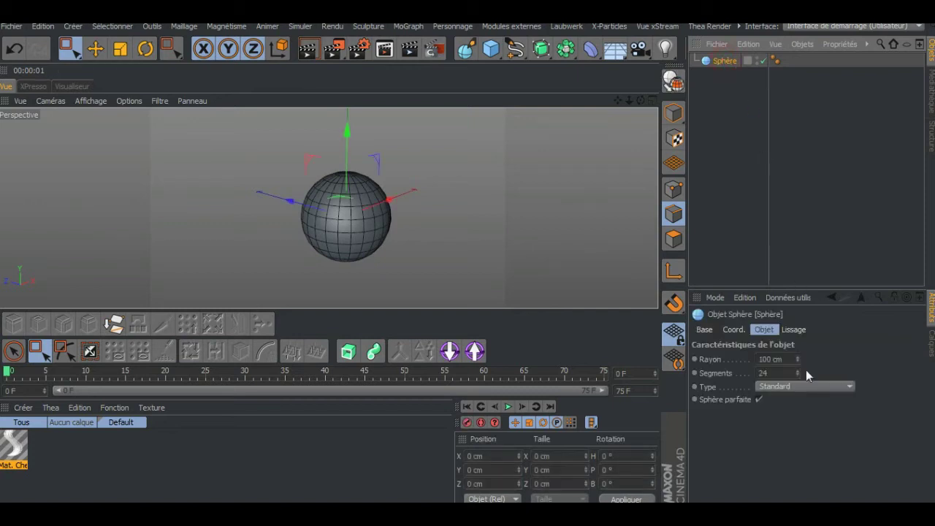
click(15, 50)
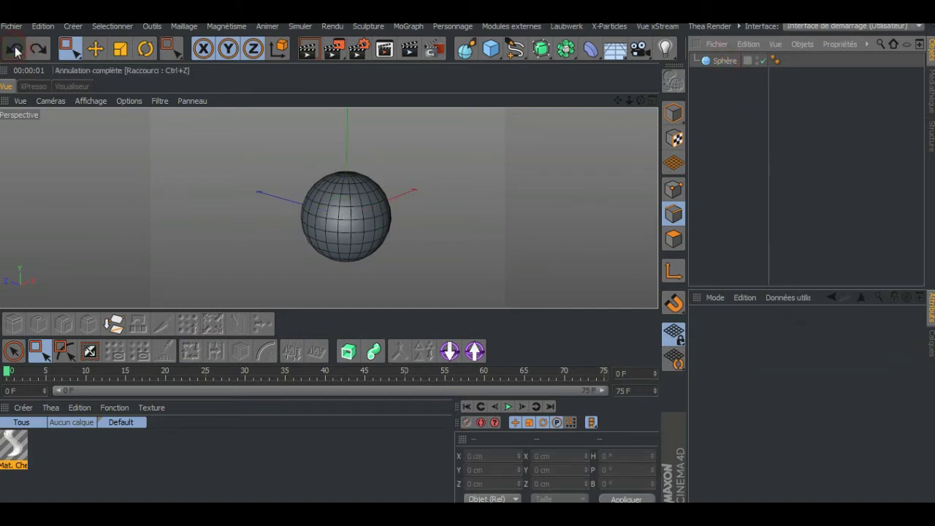
click(15, 49)
Step: Hide Cube.Spline in the view and render, and set the Sphère's segments to 12
click(771, 73)
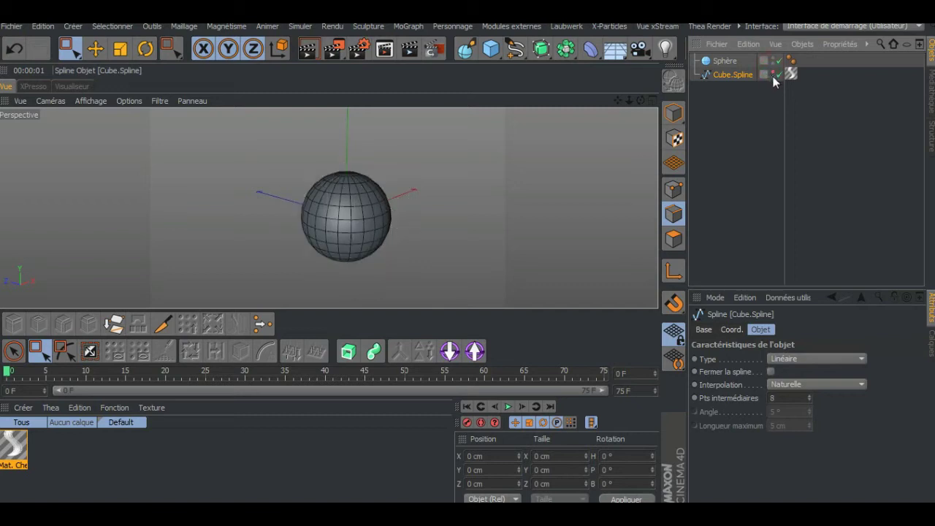
click(724, 61)
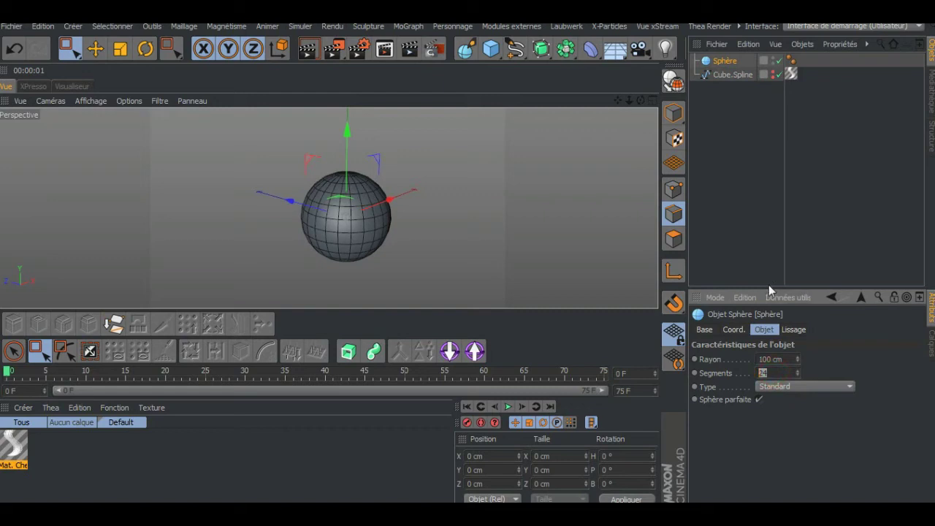
click(804, 183)
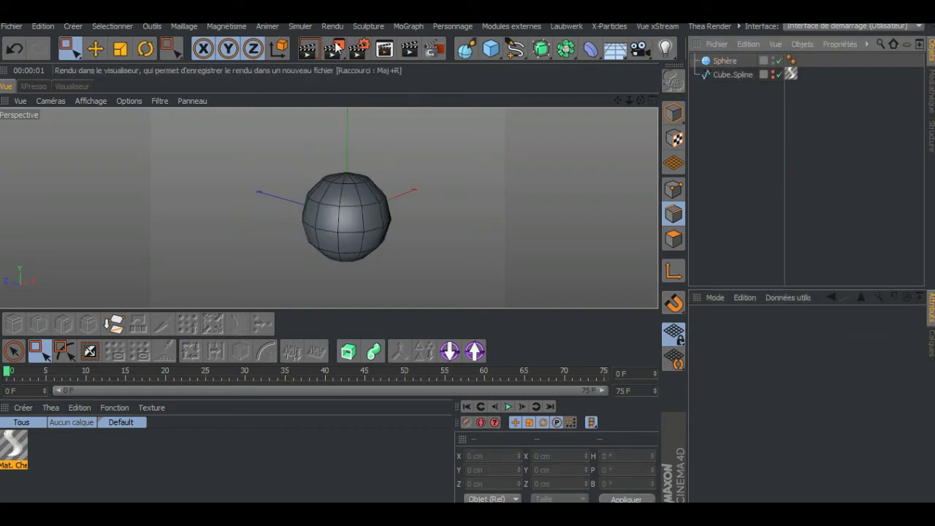
Step: Test-render the sphere, enable Rendu cellulo in the render settings, and render the view again
click(309, 49)
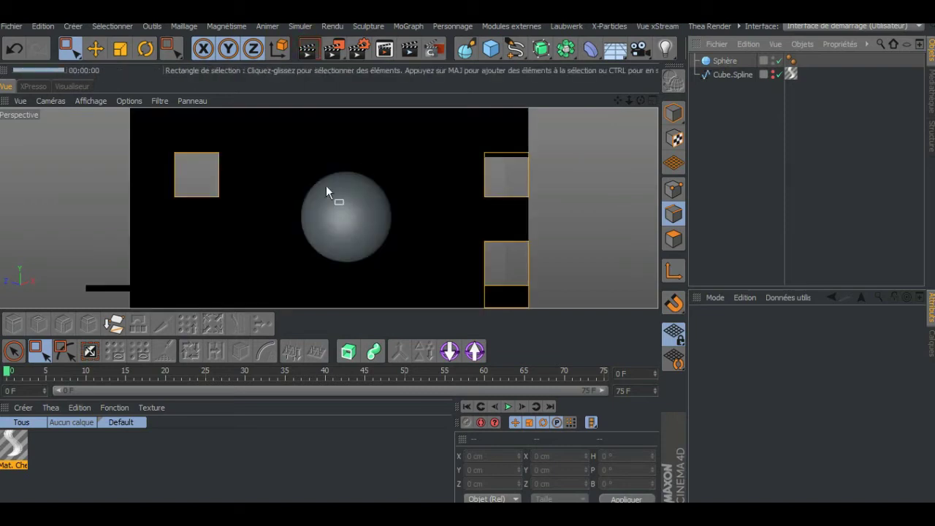
click(360, 49)
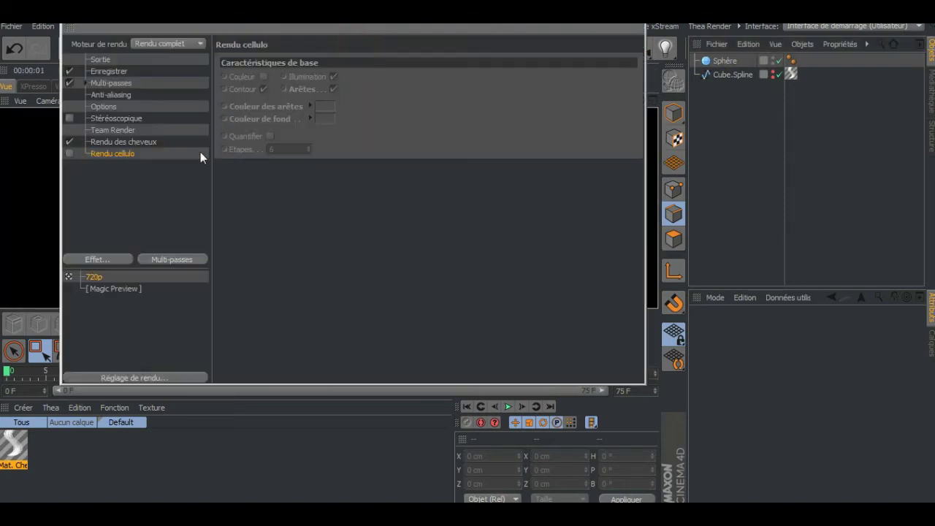
click(69, 153)
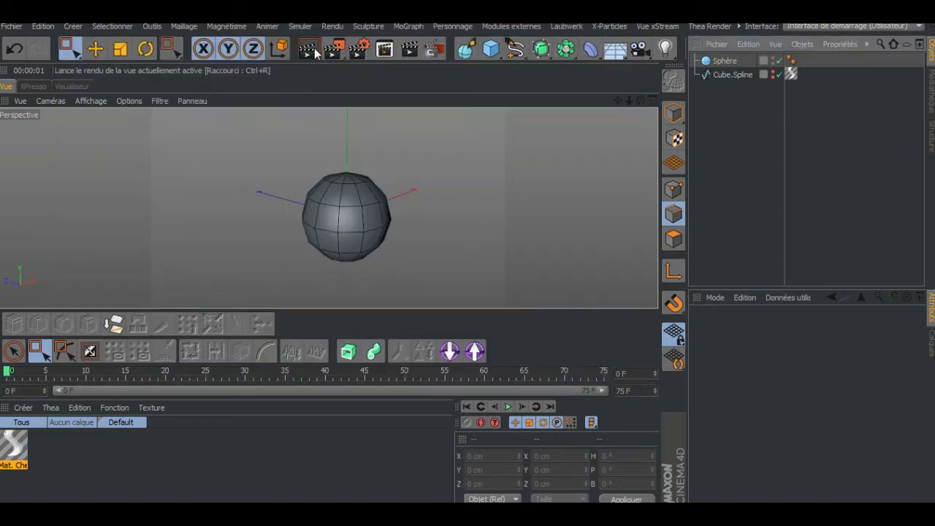
click(315, 52)
click(378, 194)
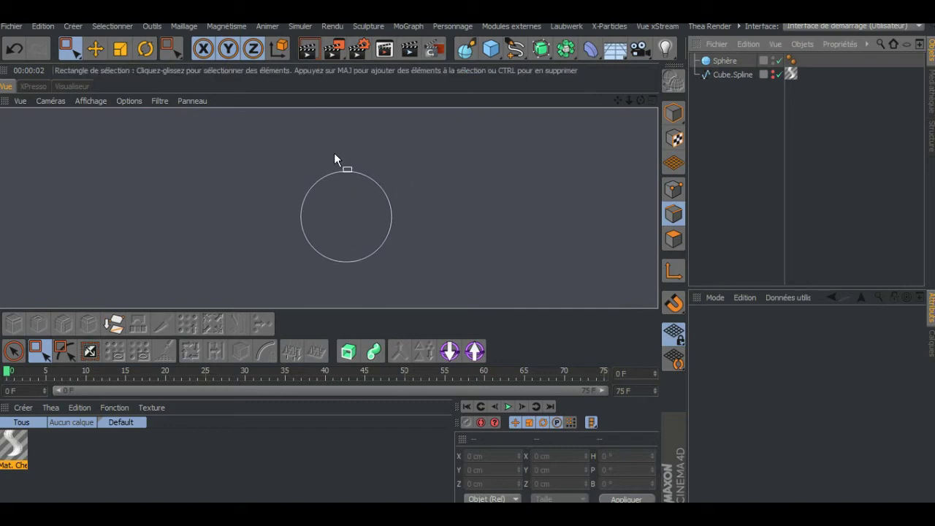
Step: Disable Sphère parfaite on the Sphère and test-render its wireframe
click(726, 61)
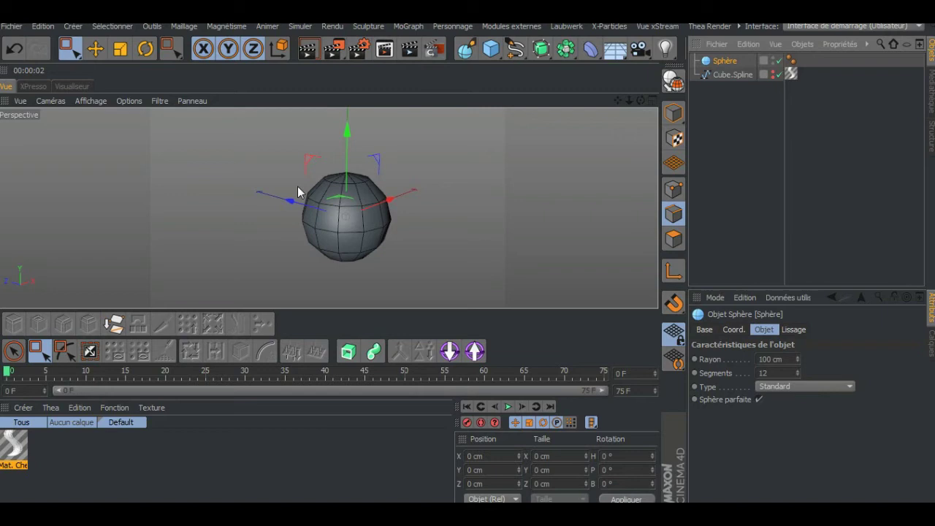
click(757, 400)
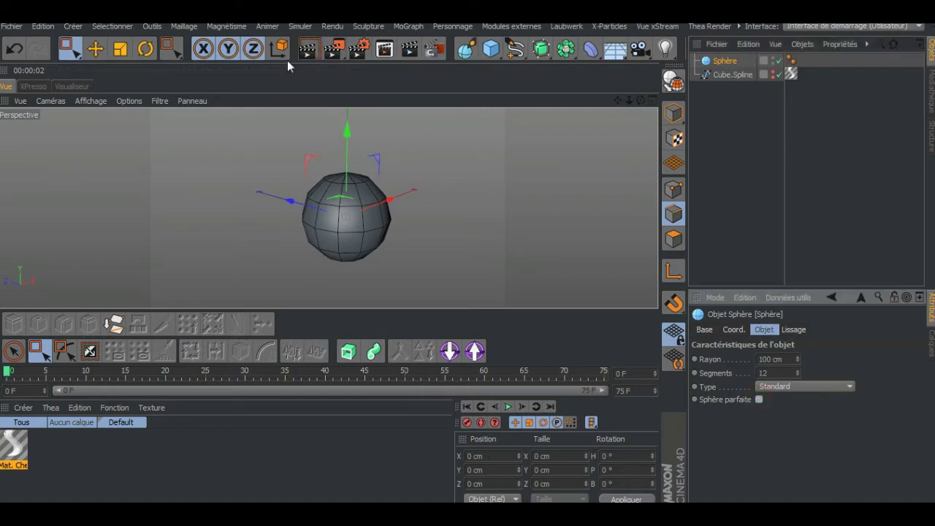
click(311, 50)
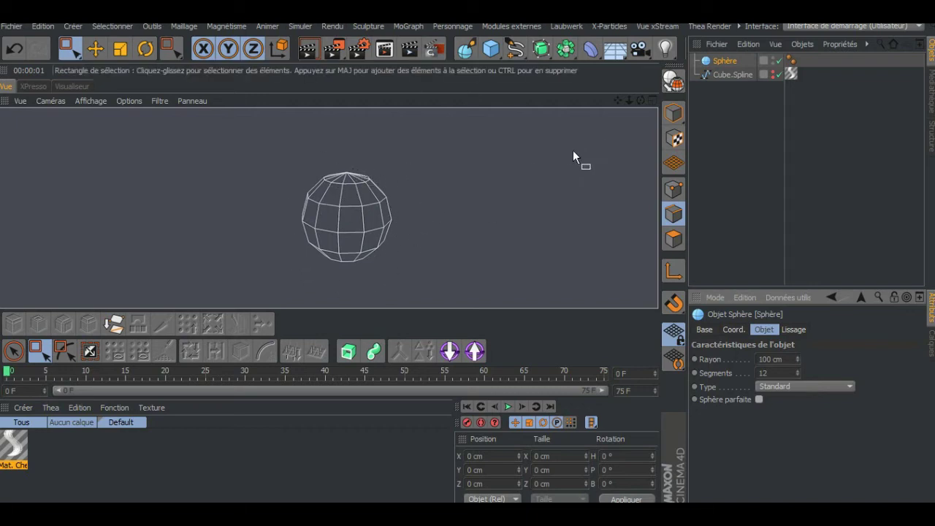
Step: Convert the parametric Sphère to an editable polygon object
click(731, 64)
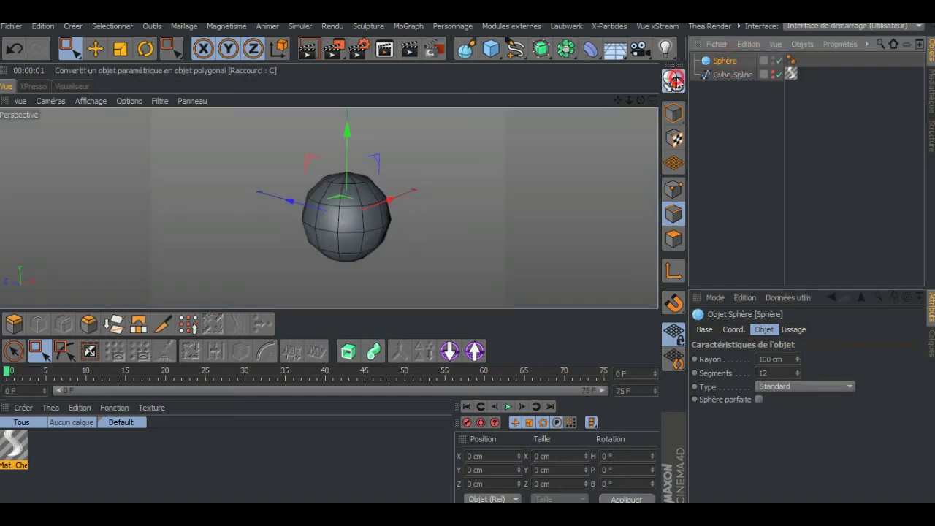
click(676, 82)
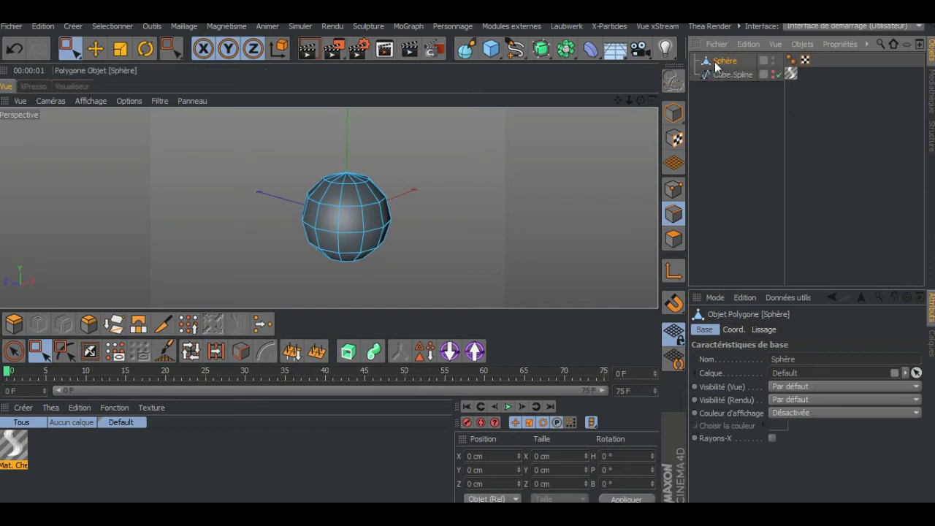
drag(15, 444, 725, 63)
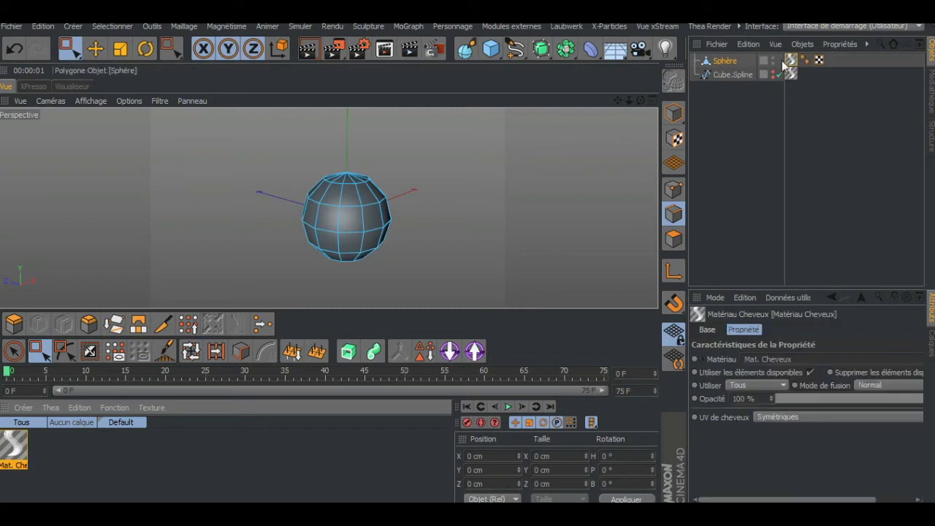
key(Delete)
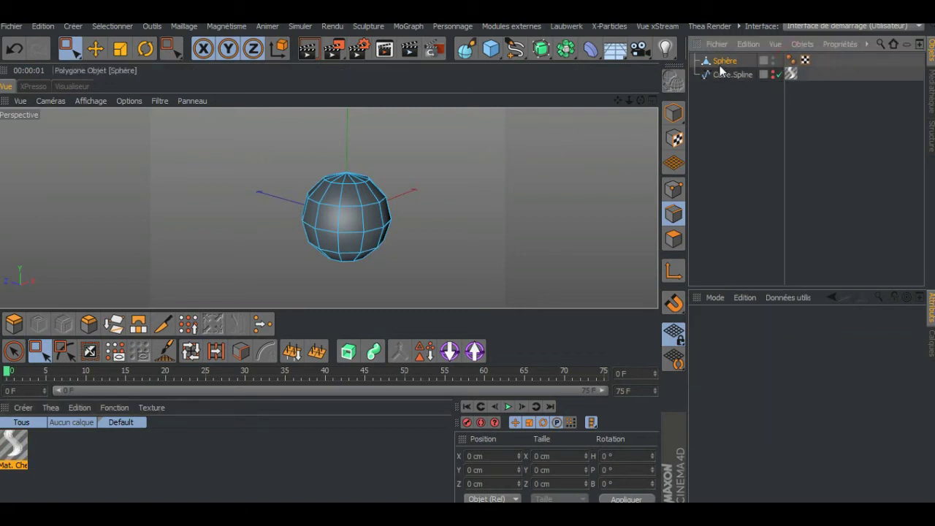
click(722, 61)
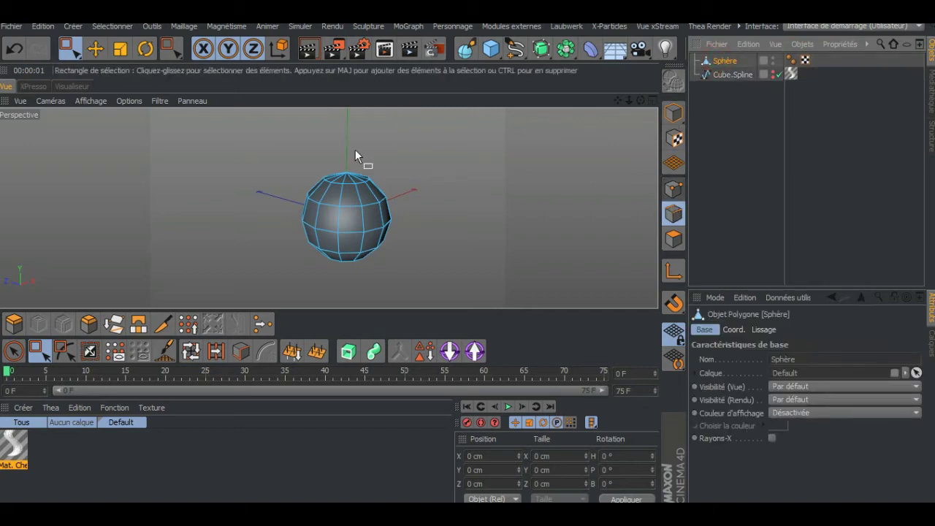
Step: Select all edges of the Sphère and convert them to a spline with Convertir les arêtes en spline
click(38, 350)
click(198, 136)
drag(497, 259, 450, 300)
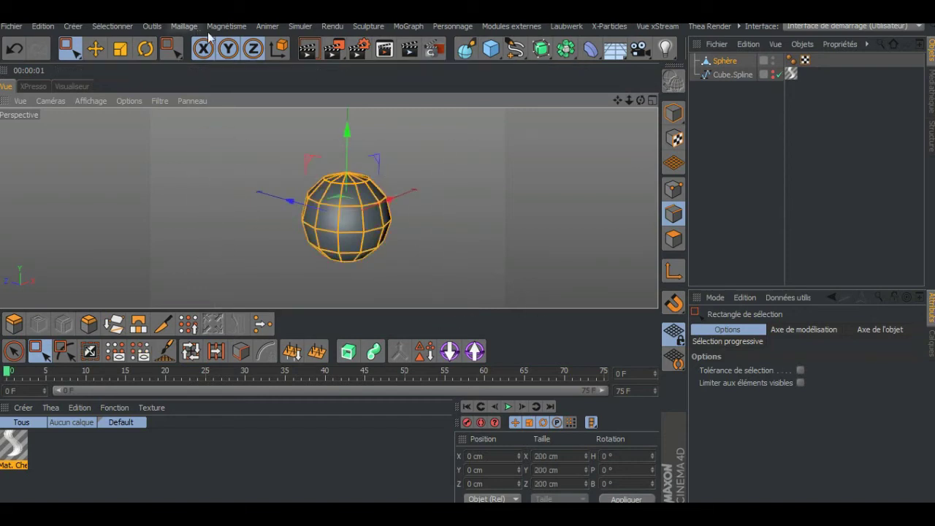
click(184, 26)
mouse_move(197, 79)
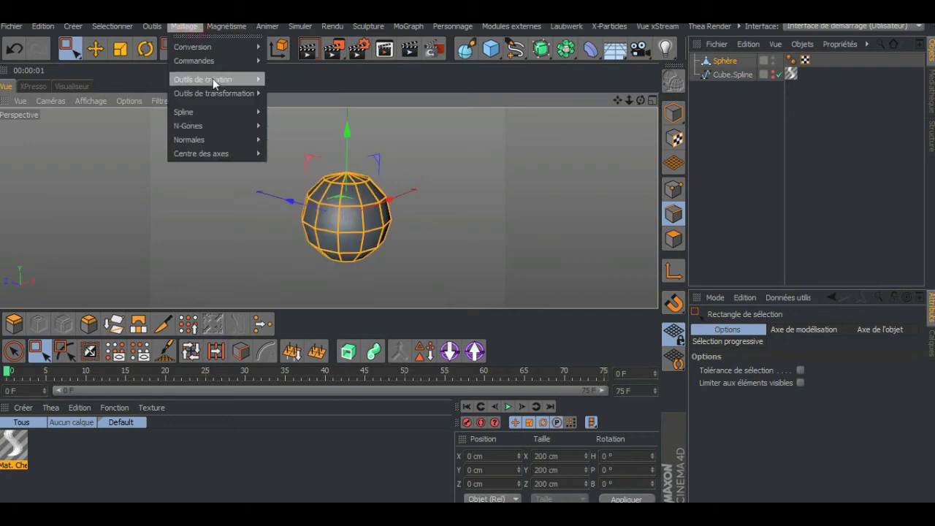
mouse_move(216, 61)
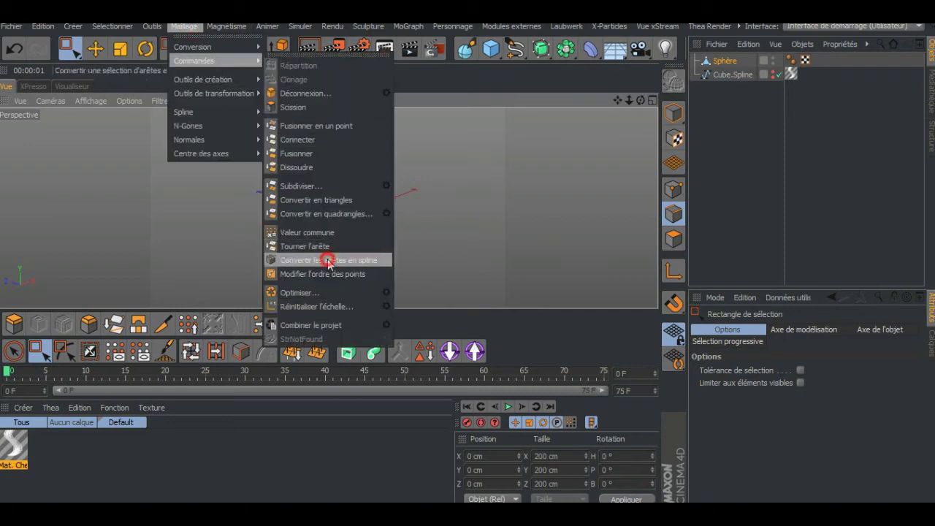
click(341, 260)
Step: Move Sphère.Spline out of the Sphère to the root level and assign the hair material to it
click(695, 61)
drag(747, 75, 735, 107)
drag(28, 459, 735, 89)
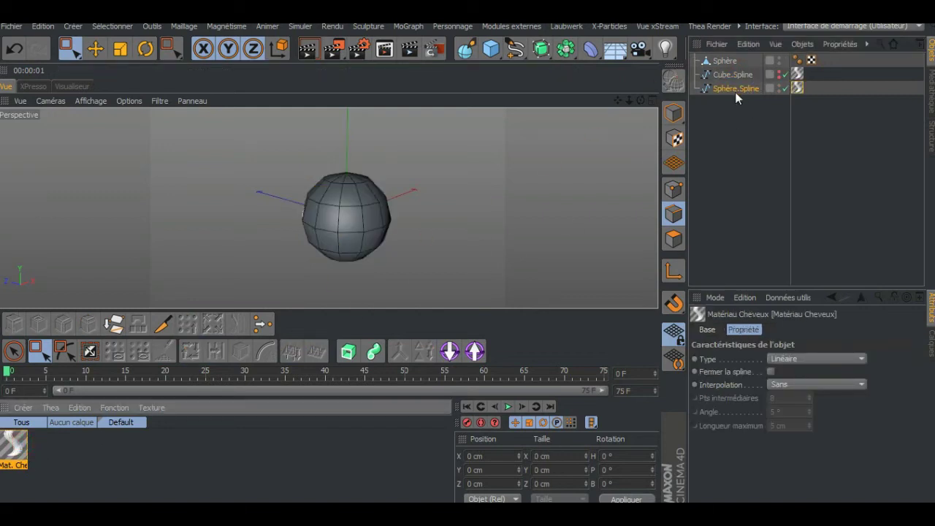
Step: Hide the polygon Sphère in the view and render, and make Cube.Spline visible again
click(779, 59)
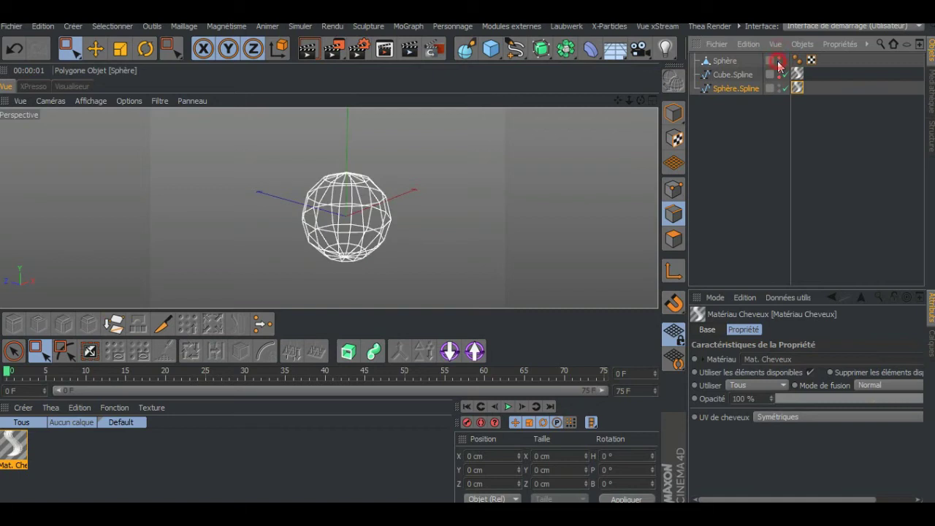
click(734, 74)
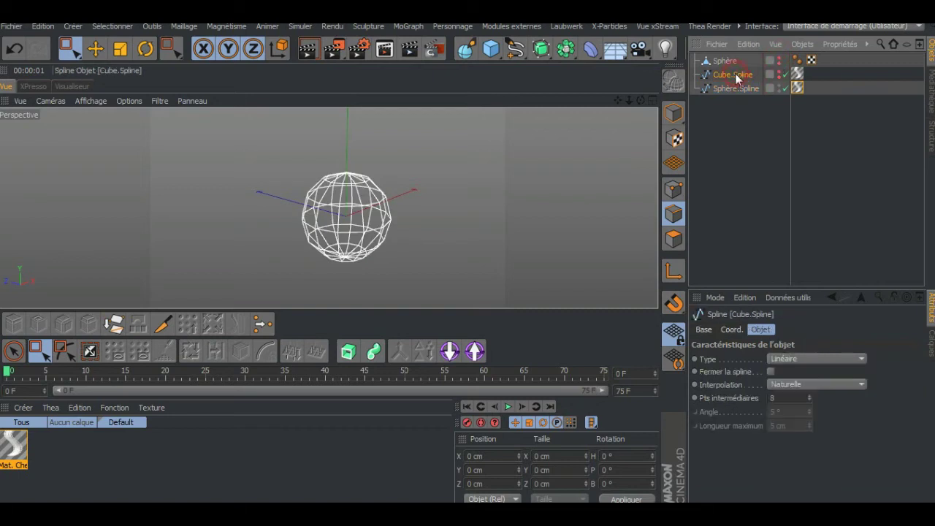
click(780, 74)
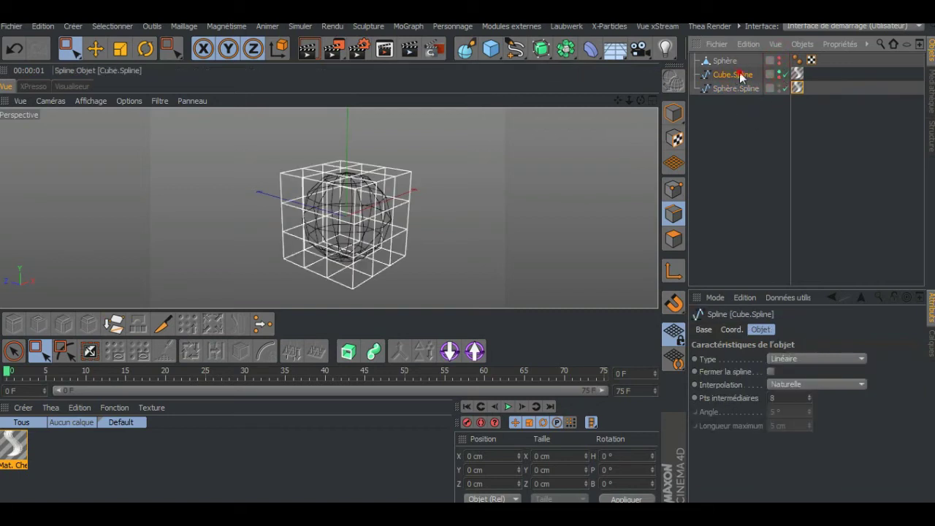
click(781, 72)
click(780, 74)
click(780, 74)
click(780, 74)
Step: Flatten Cube.Spline along its Y axis in object mode to a height of about 68 cm
click(674, 112)
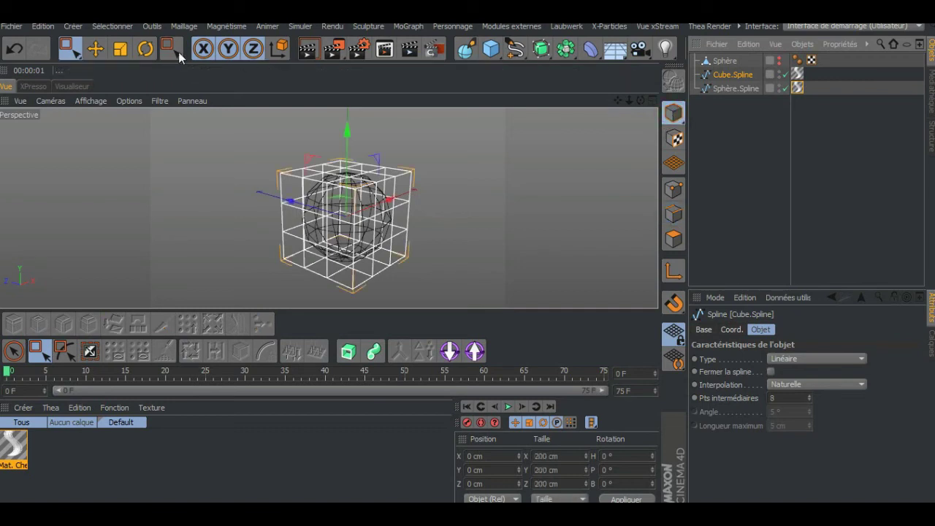
click(126, 49)
drag(351, 129, 353, 188)
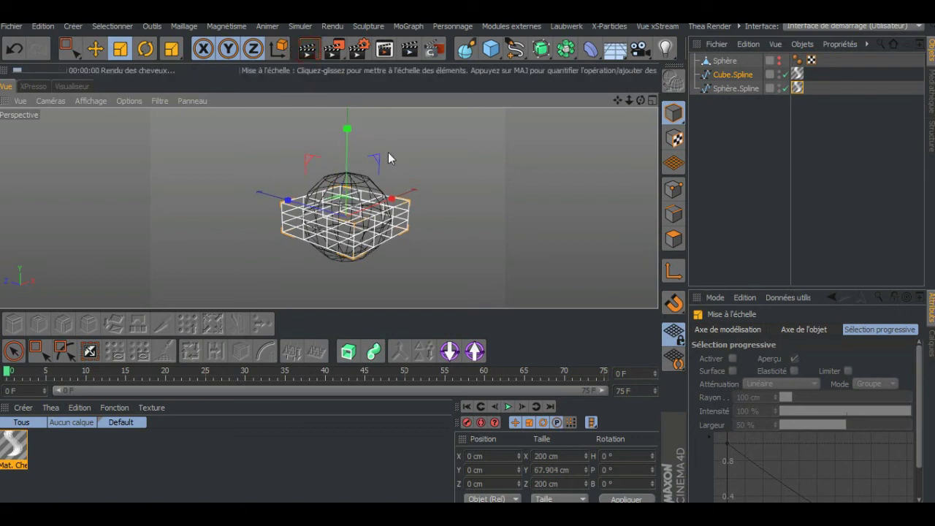
Step: Test-render the view, disable Rendu cellulo in the render settings, and render both splines again
key(ctrl+r)
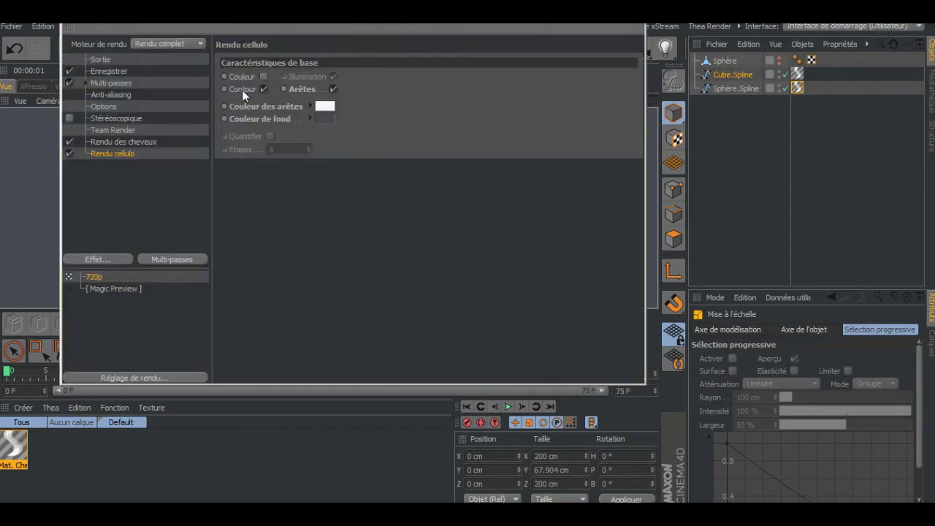
click(384, 49)
click(70, 154)
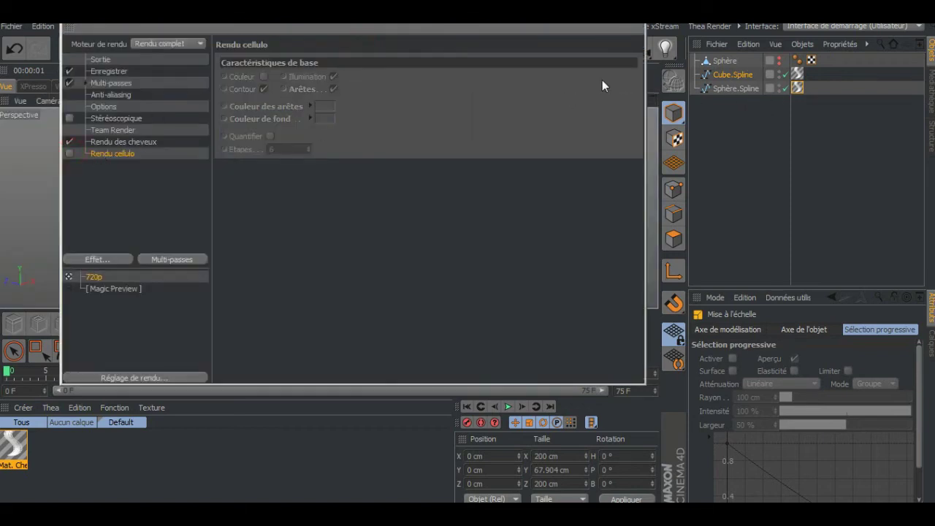
click(641, 21)
click(311, 54)
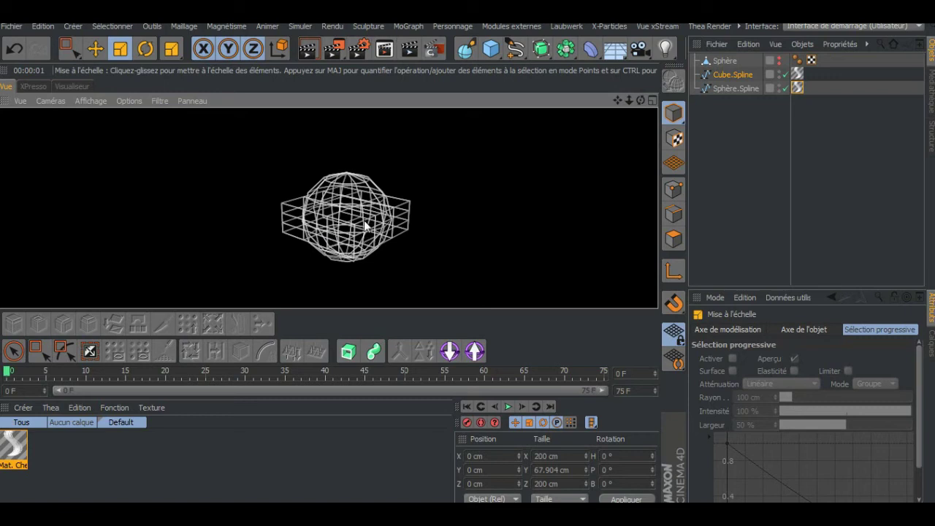
Step: Set Sphère.Spline's Interpolation to Naturelle and test-render the two wireframes
click(735, 88)
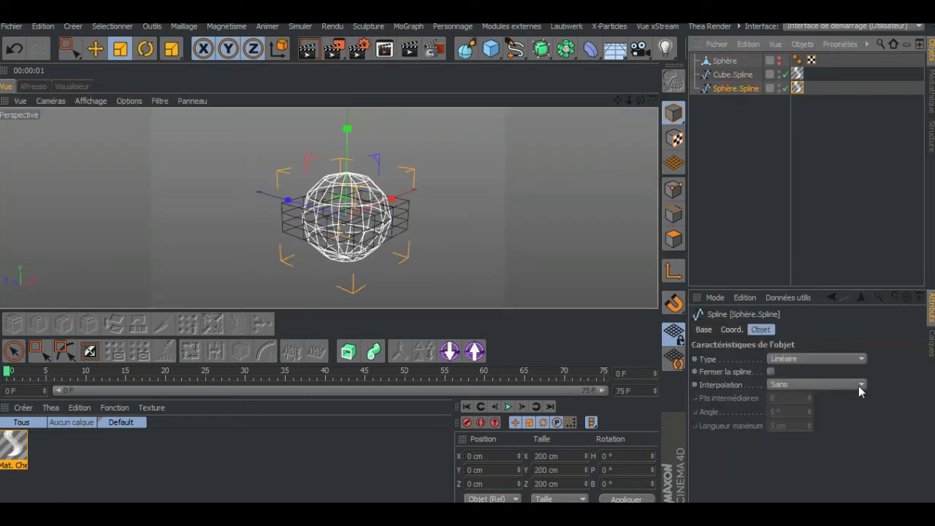
click(859, 386)
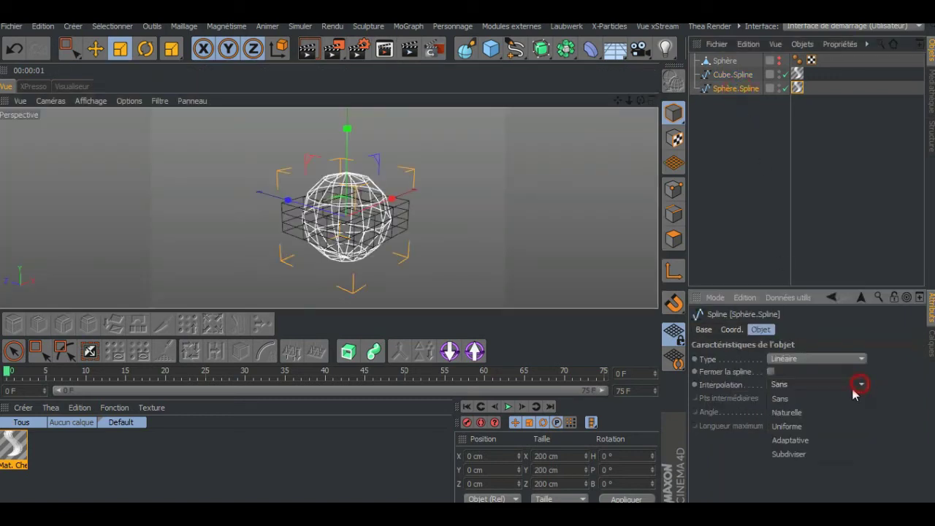
click(822, 414)
click(307, 48)
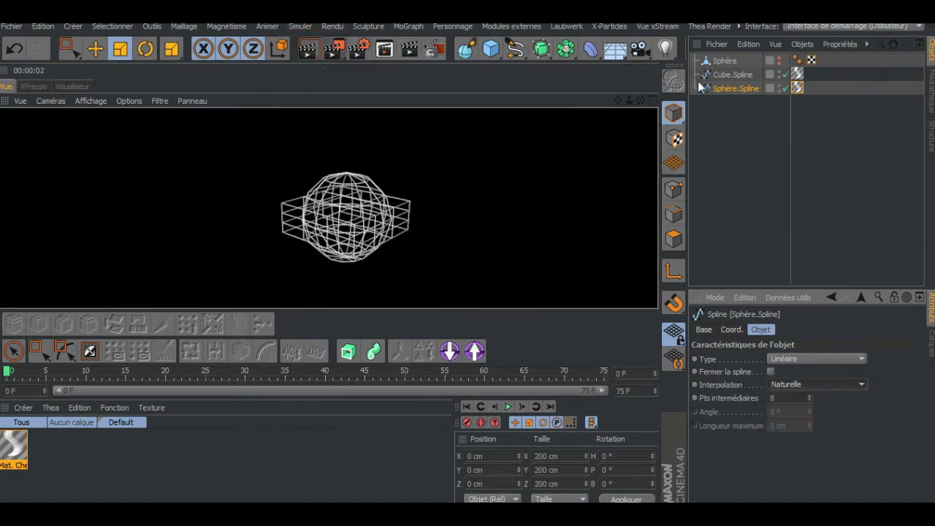
Step: Deactivate Cube.Spline and test-render Sphère.Spline on its own
click(786, 75)
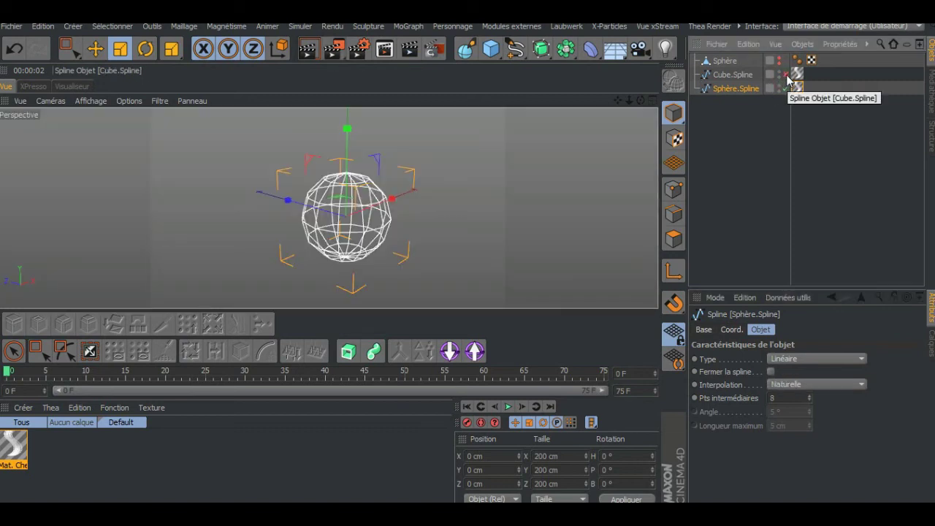
click(317, 51)
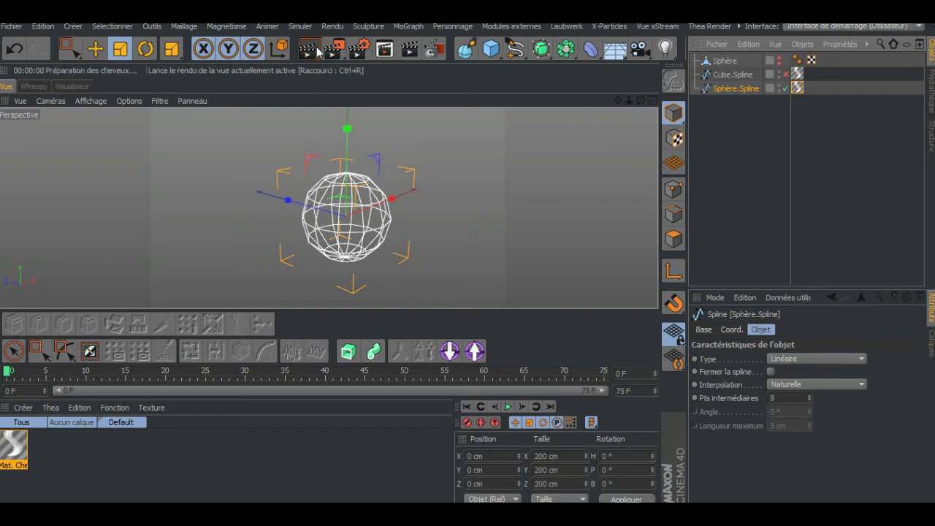
drag(640, 99, 652, 102)
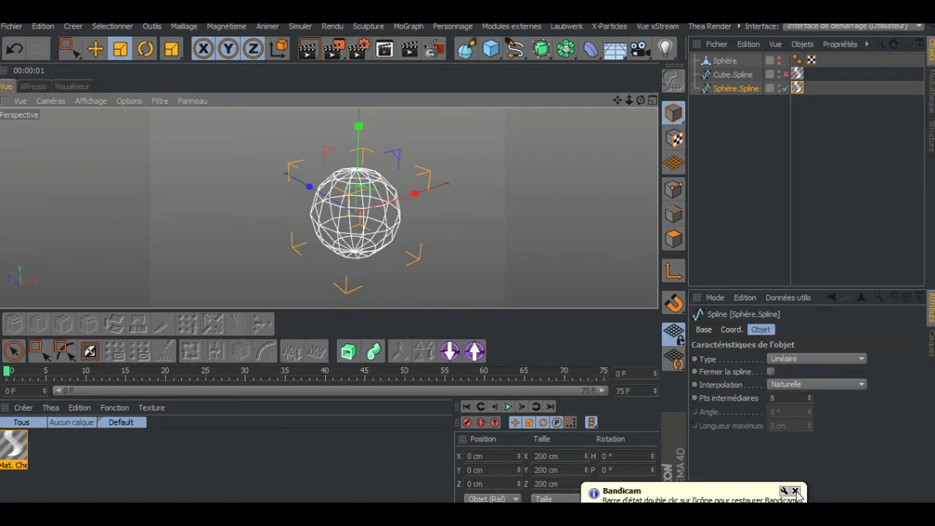
click(796, 491)
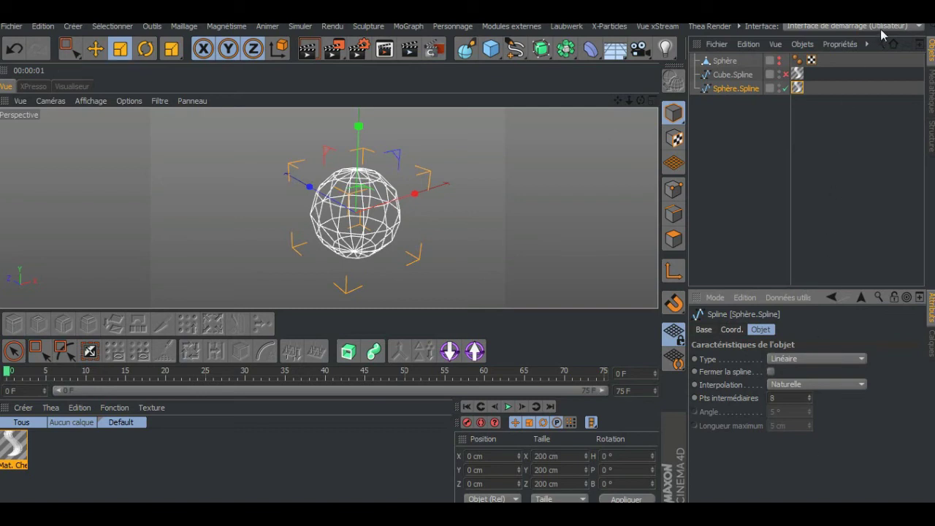
right_click(790, 23)
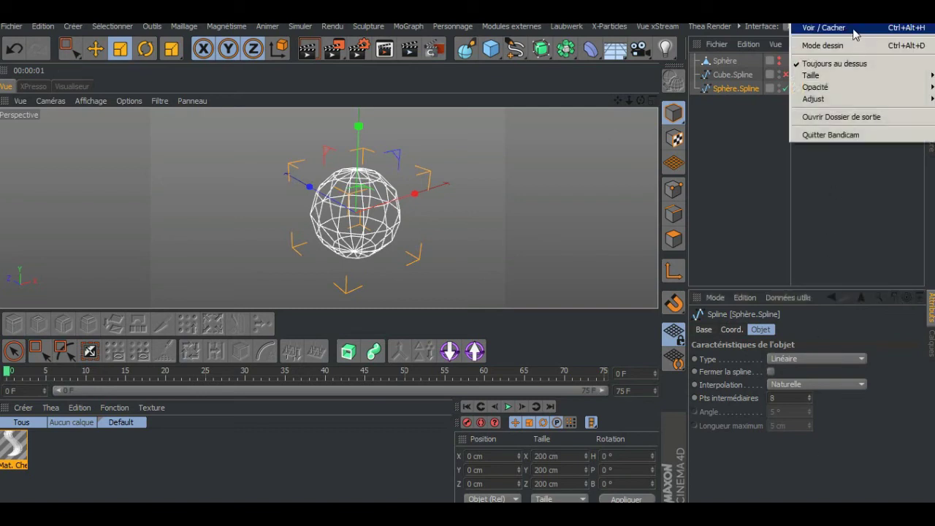
click(855, 32)
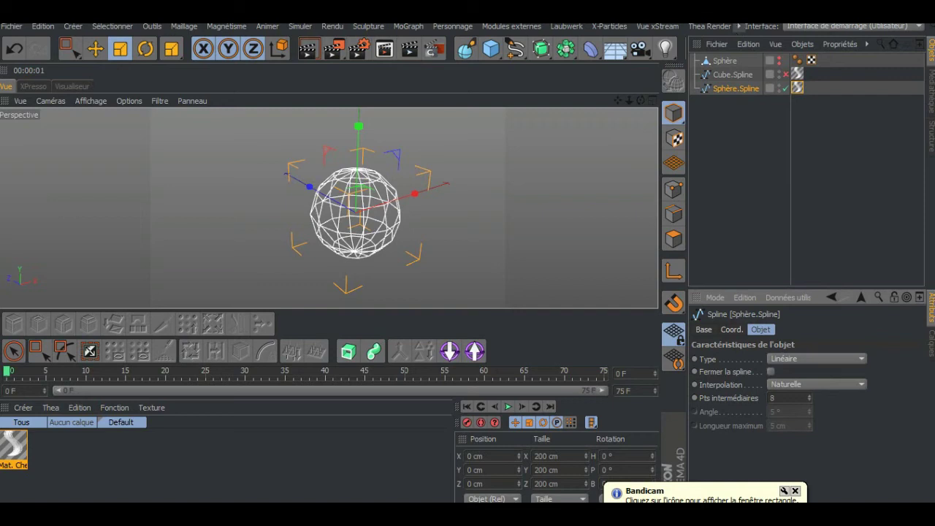
Step: Close the Sans titre 9 project without saving and switch to the empty Sans titre 10 project
click(9, 25)
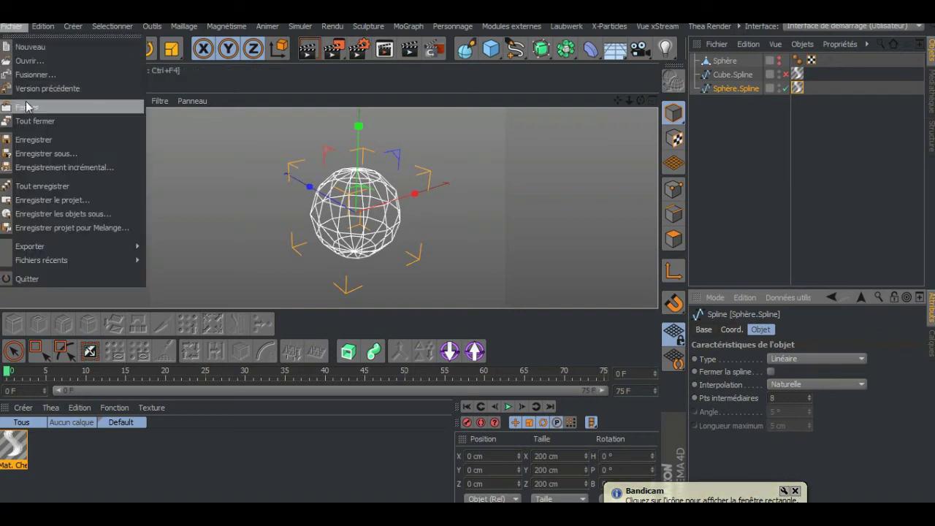
click(30, 108)
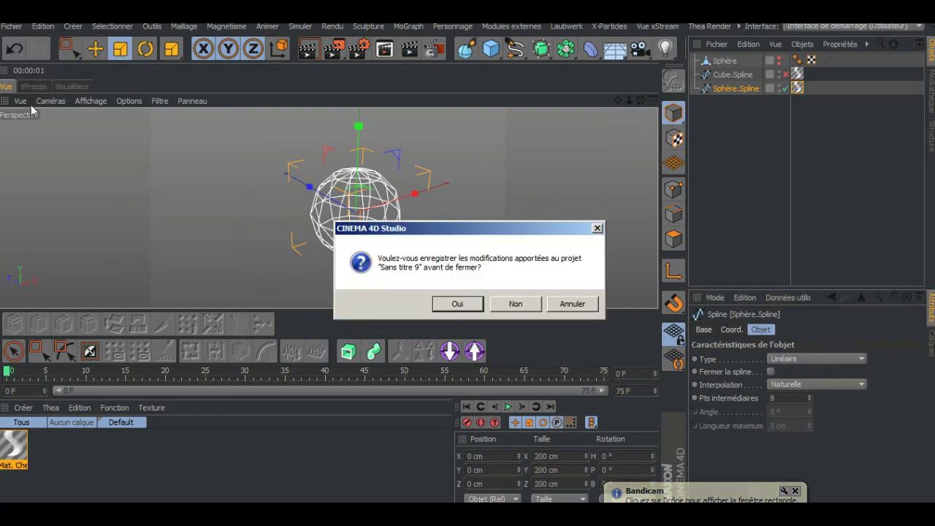
click(515, 304)
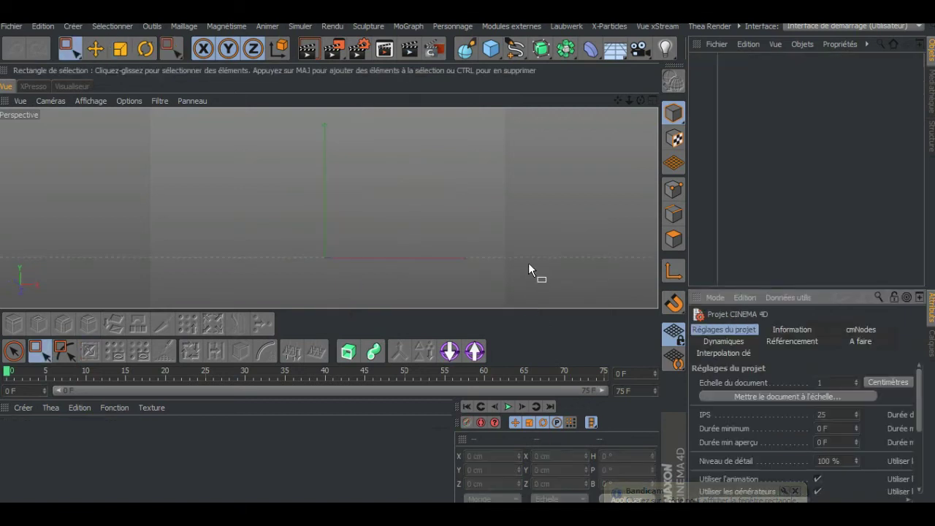
click(740, 24)
mouse_move(750, 88)
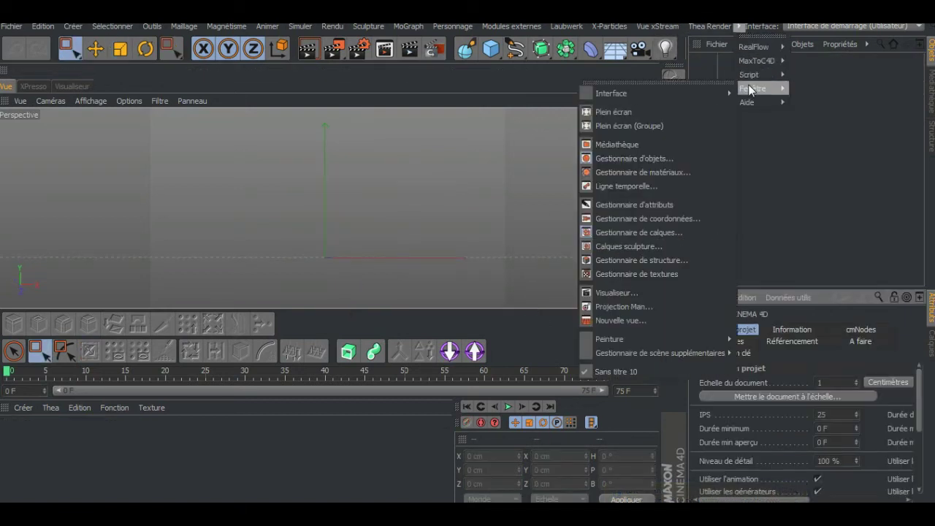
click(647, 369)
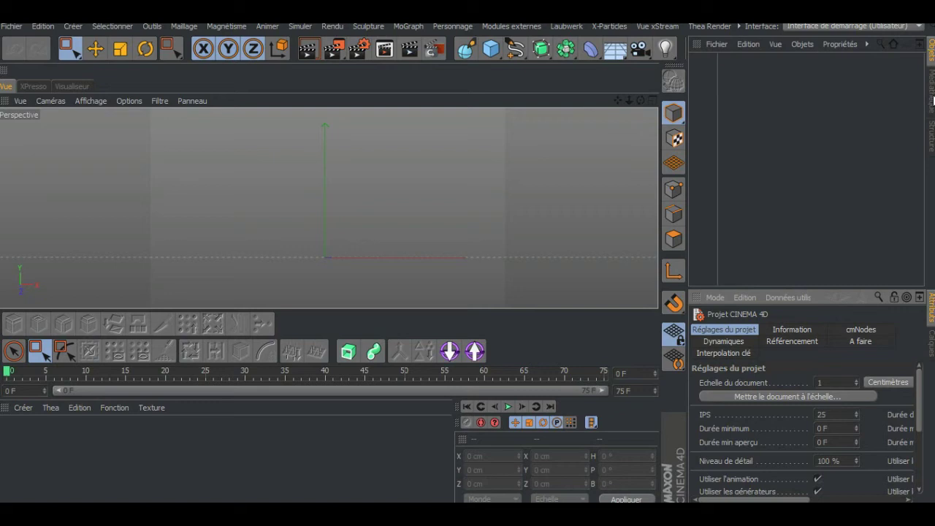
Step: Load the Suntan Lotion model from the Hawaii folder of the media library's Préréglages into the scene
click(932, 95)
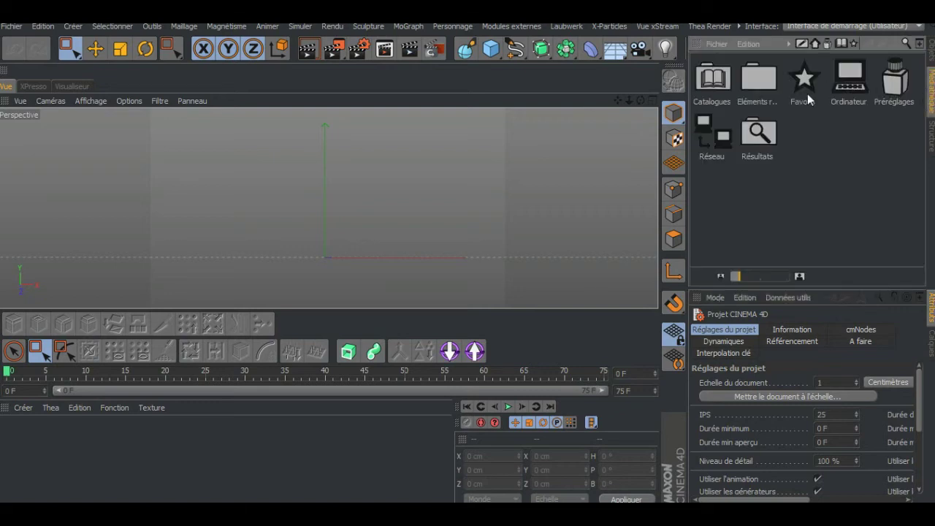
double_click(895, 84)
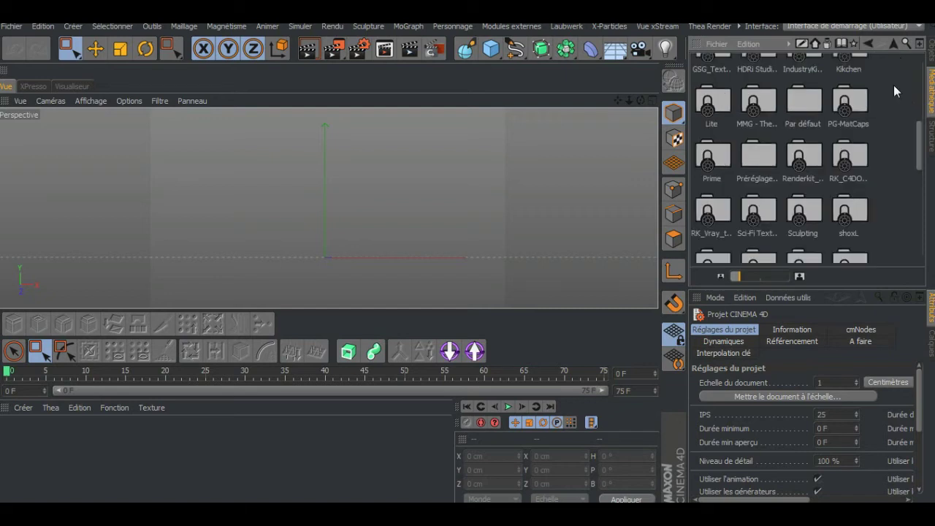
double_click(719, 100)
double_click(727, 134)
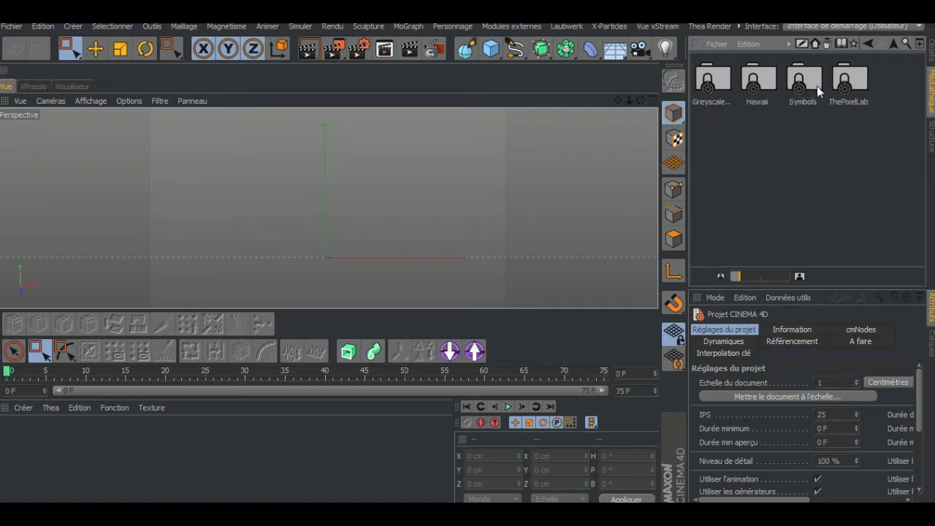
double_click(764, 81)
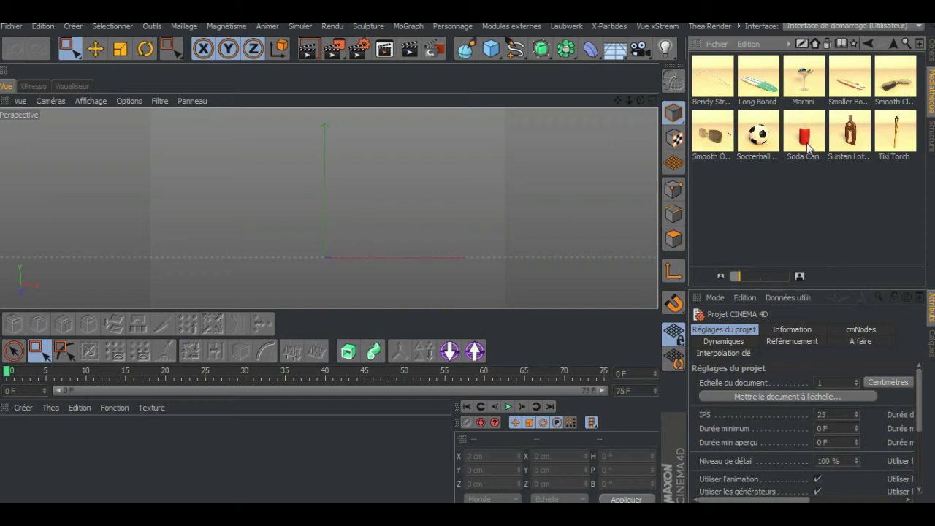
double_click(853, 136)
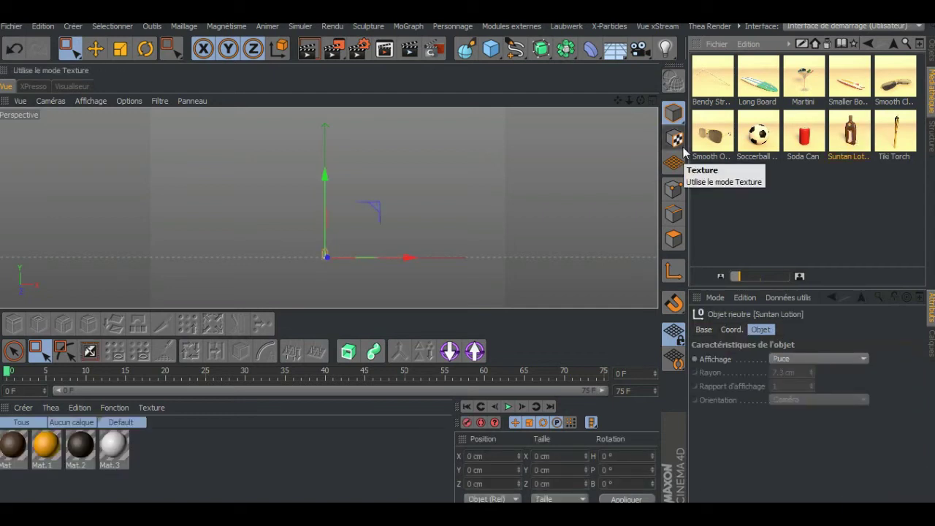
Step: Expand the Suntan Lotion hierarchy and set the perspective view's display mode to Ombrage de Gouraud (lignes)
click(931, 51)
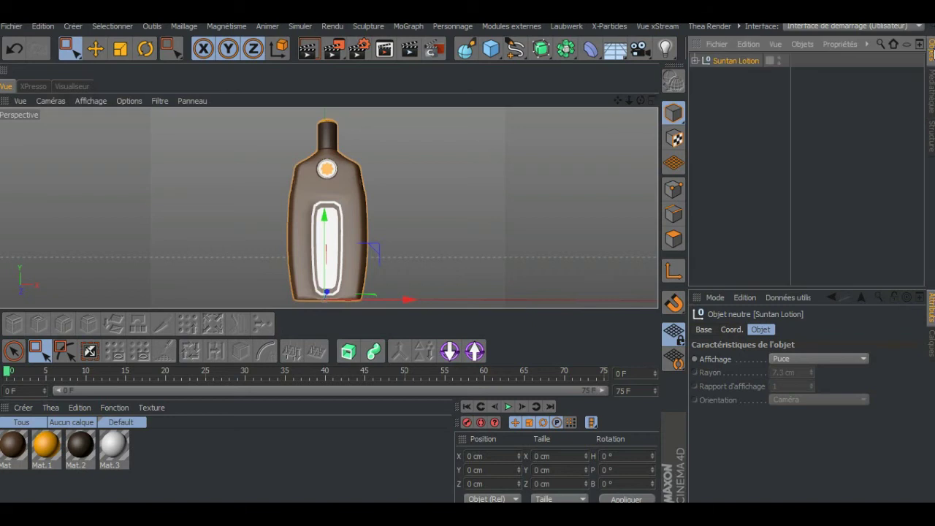
click(695, 60)
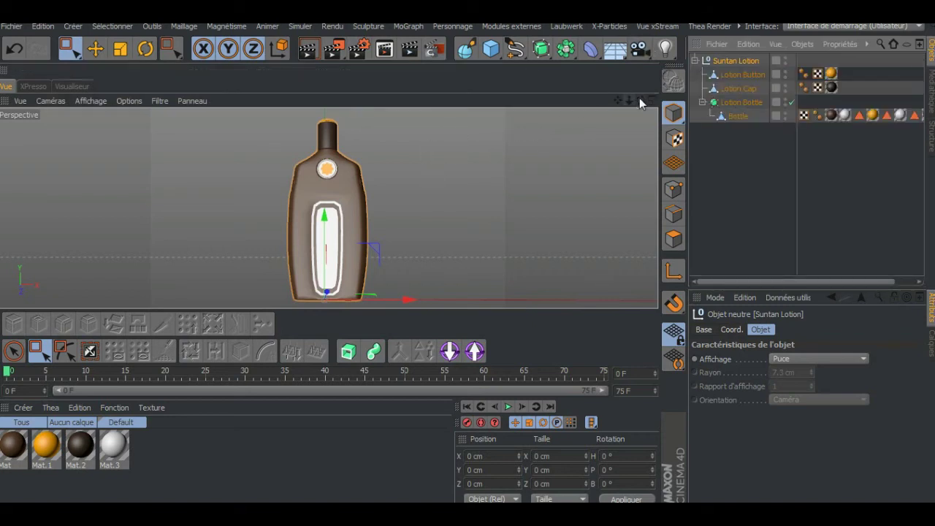
mouse_move(640, 100)
mouse_down()
mouse_move(628, 109)
mouse_move(641, 102)
mouse_up()
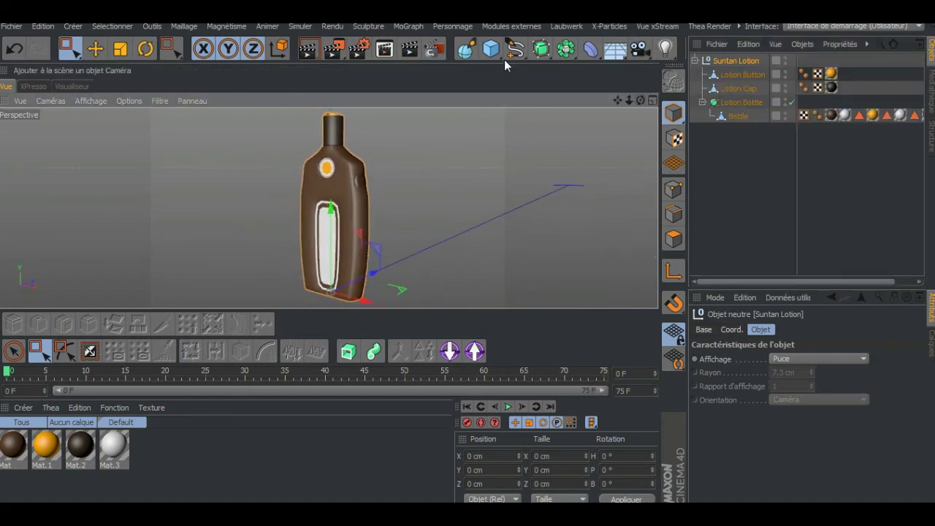
click(98, 100)
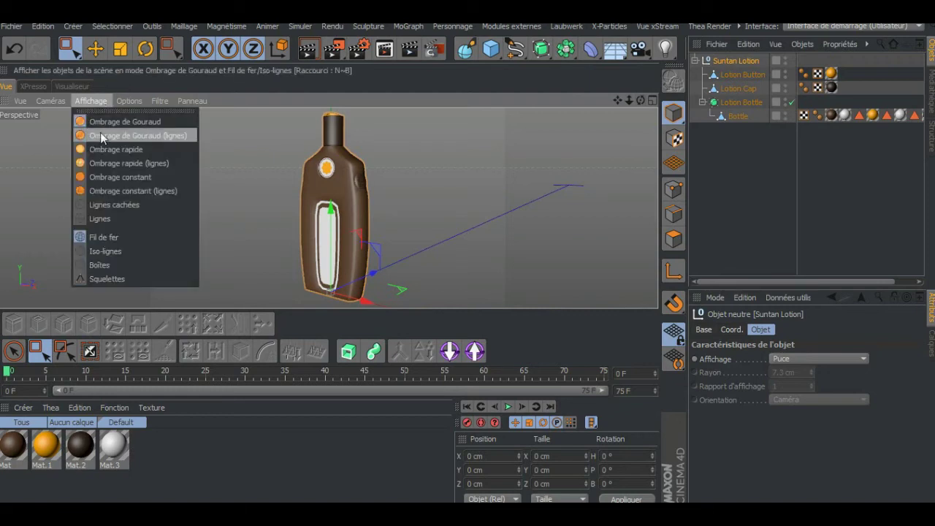
click(101, 135)
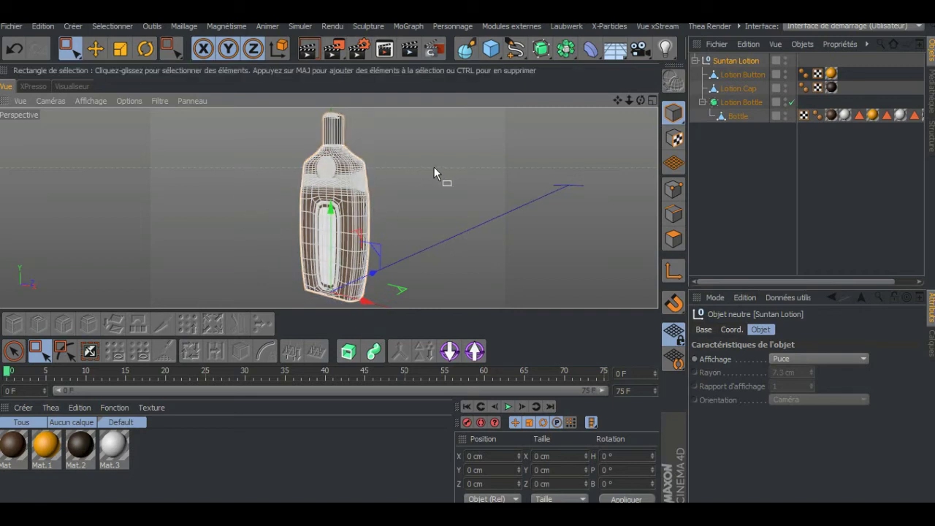
Step: Add the Rendu cellulo effect with Arêtes enabled to the render settings and test-render the bottle
click(358, 50)
click(108, 257)
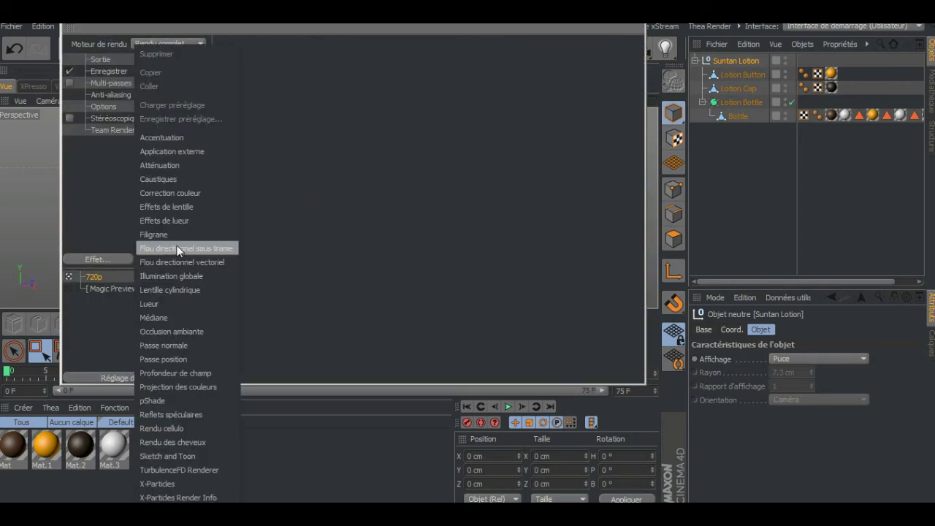
click(169, 429)
click(333, 89)
click(617, 26)
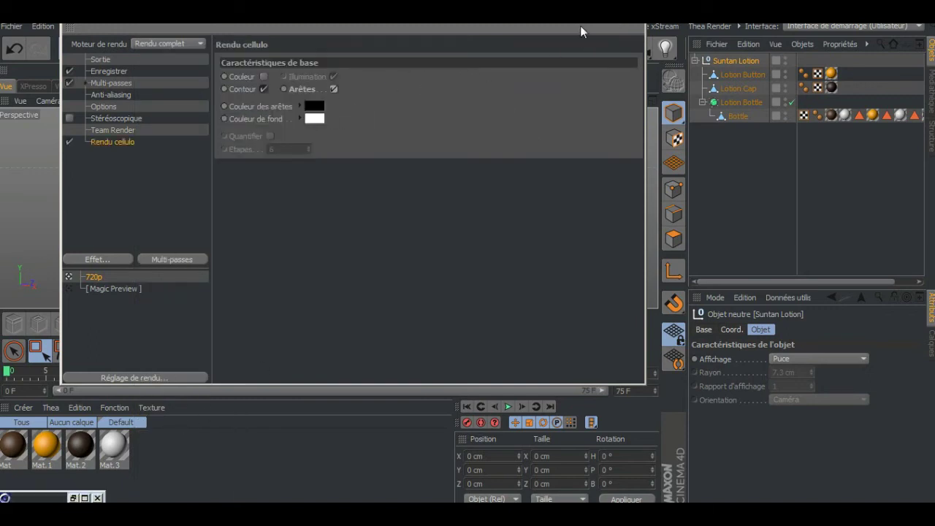
click(309, 49)
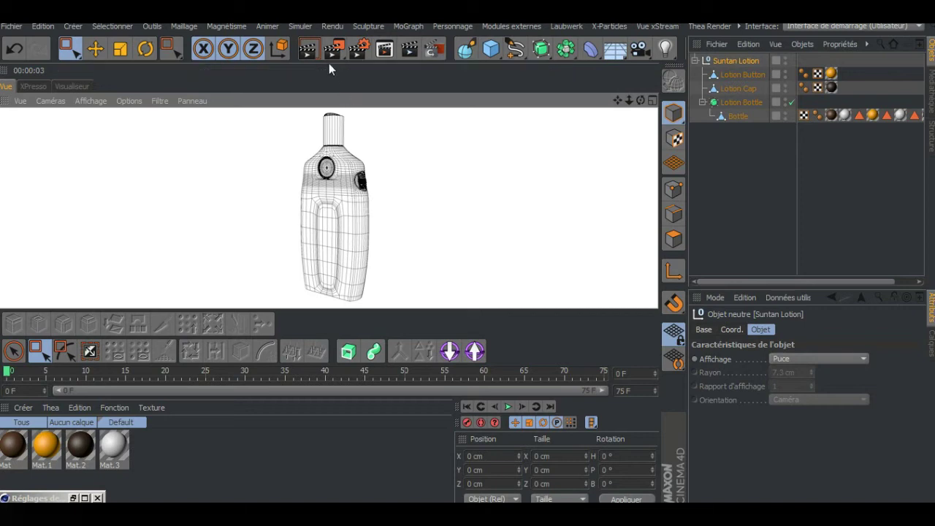
Step: Test-render the bottle with Rendu cellulo's Arêtes disabled, and disable the Rendu cellulo effect after that render
click(360, 52)
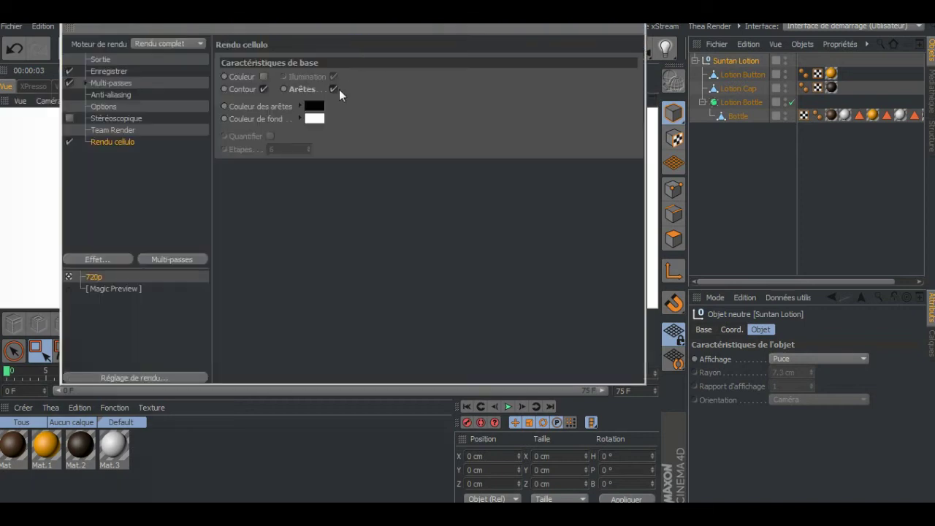
click(334, 89)
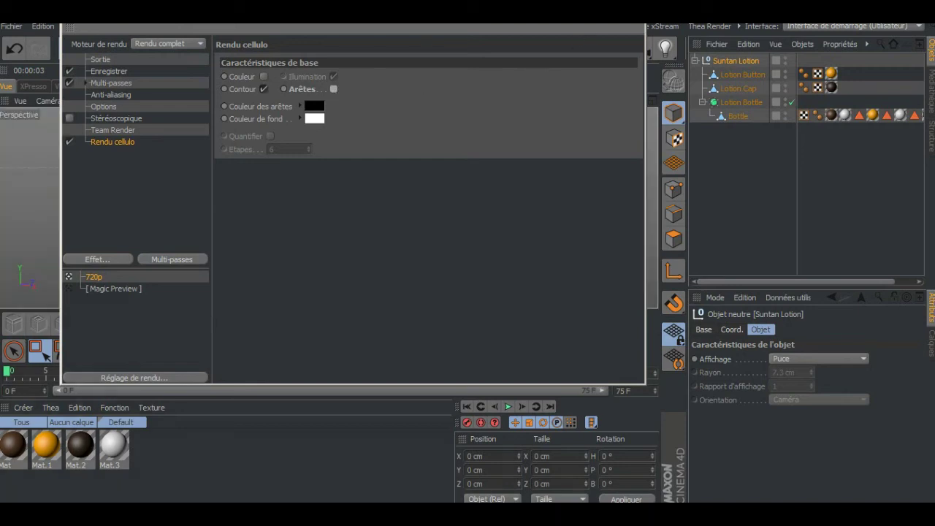
click(632, 16)
click(314, 50)
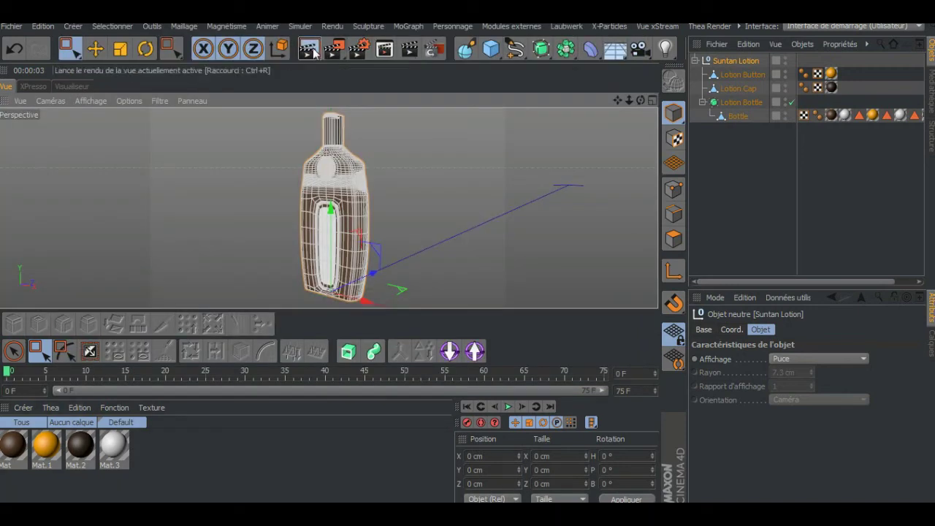
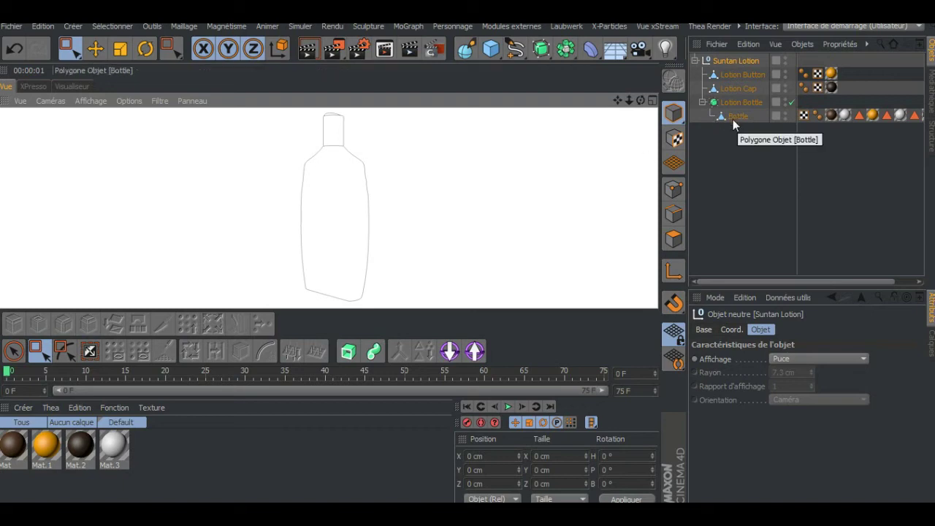
click(358, 48)
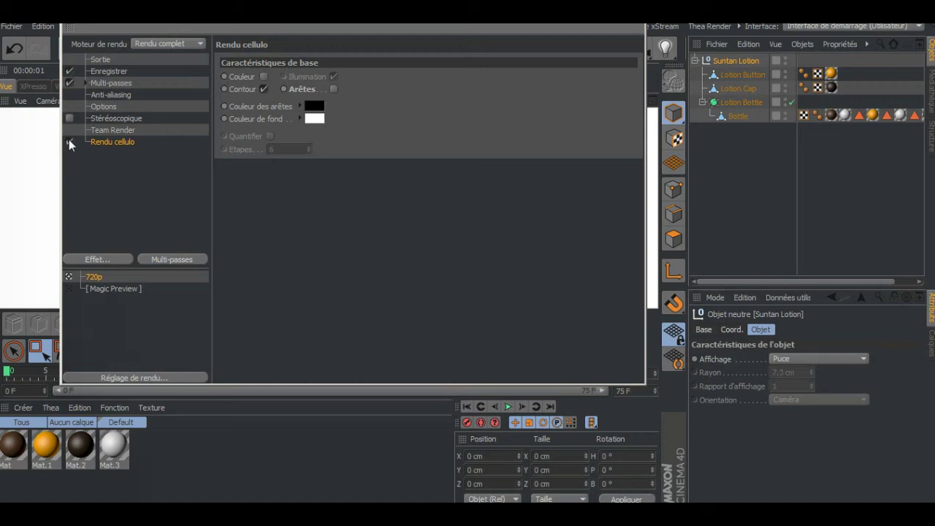
click(69, 141)
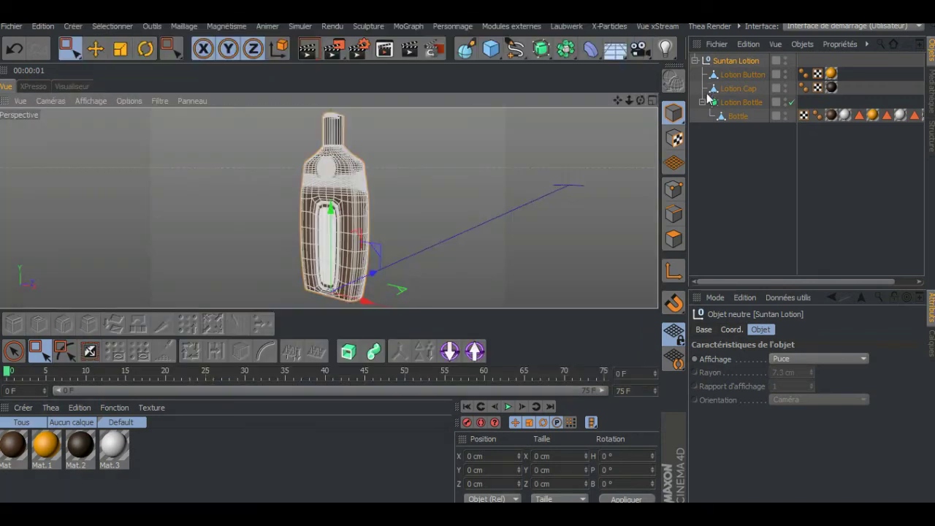
Step: Select the Bottle's edge loops around its base and along its side contour with loop selection in edge mode
click(735, 116)
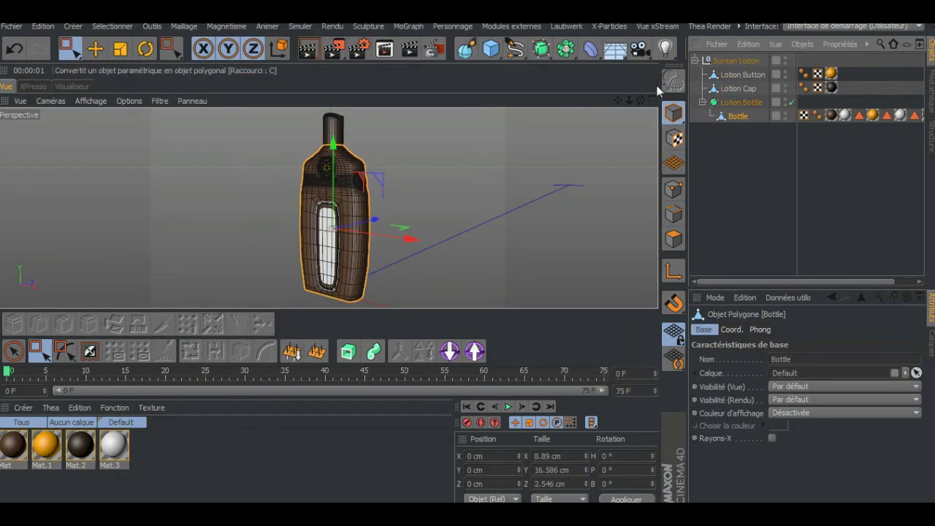
drag(615, 101, 673, 136)
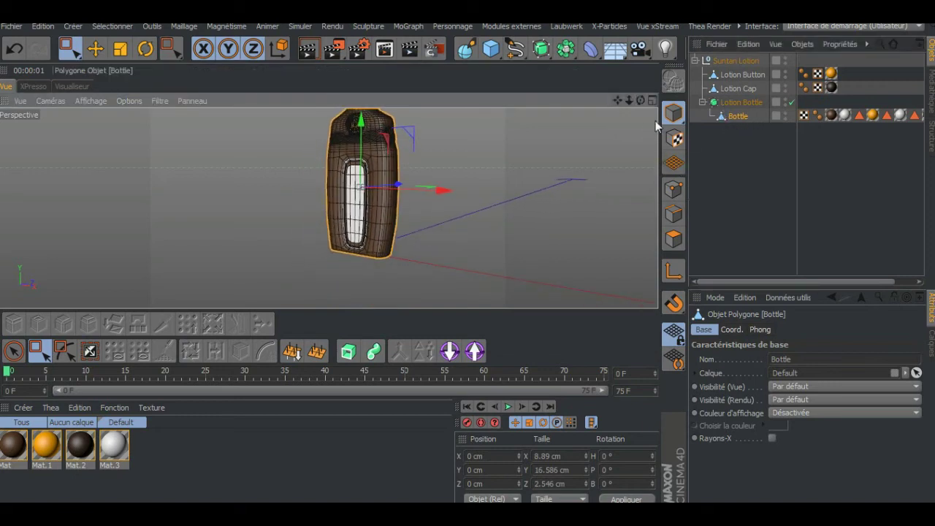
drag(642, 100, 615, 107)
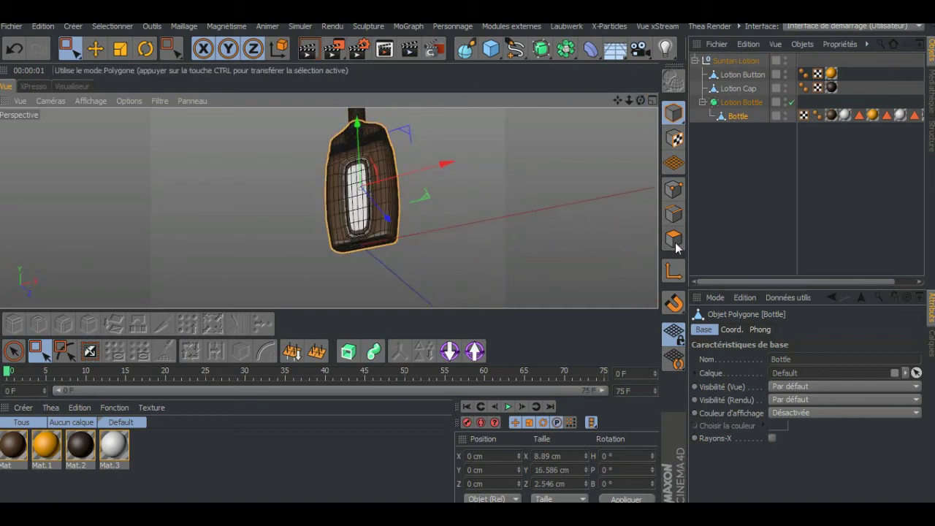
click(674, 214)
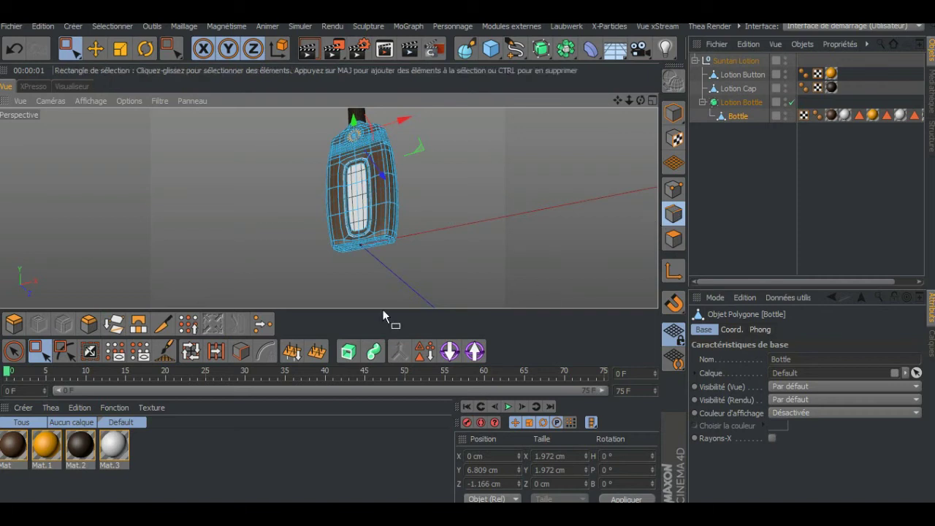
click(191, 351)
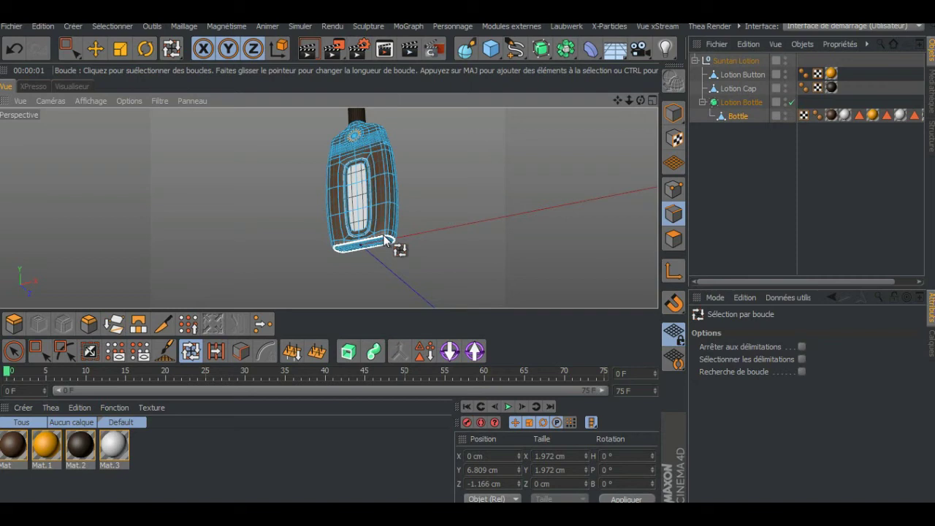
click(385, 241)
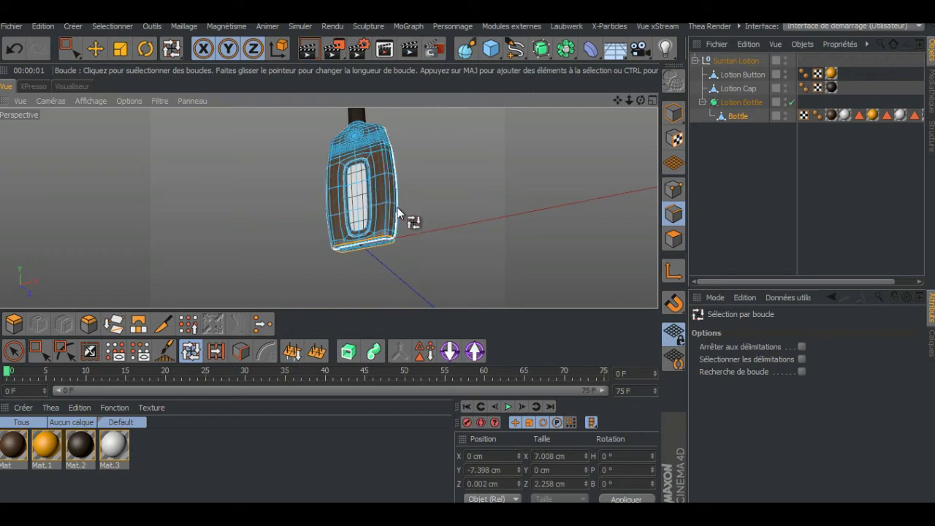
shift+click(398, 212)
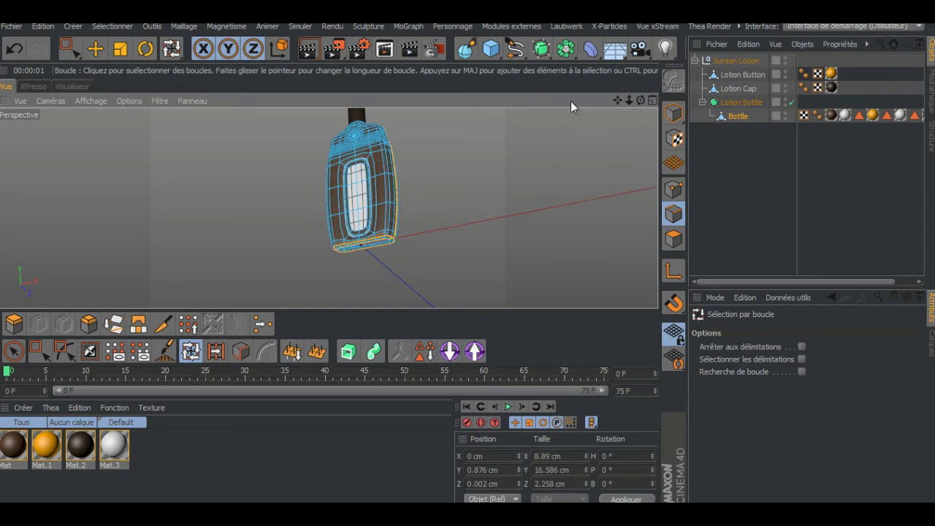
Step: Add the edge loops outlining the white front label and the round emblem to the Bottle's edge selection
drag(640, 99, 630, 100)
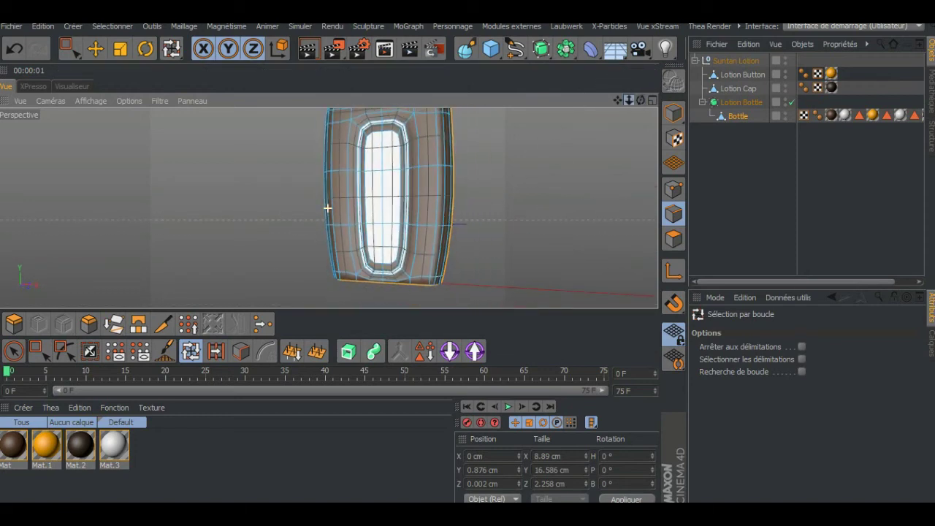
click(400, 150)
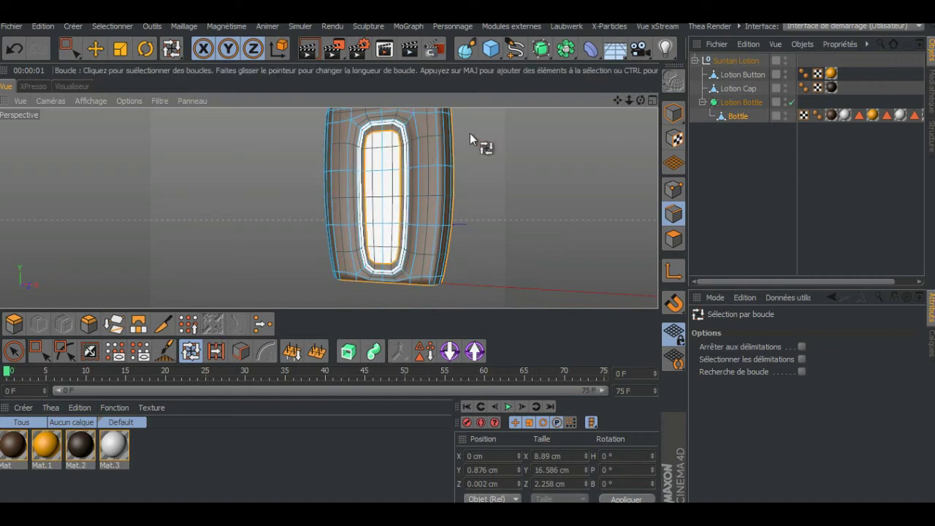
shift+click(406, 126)
drag(618, 100, 606, 201)
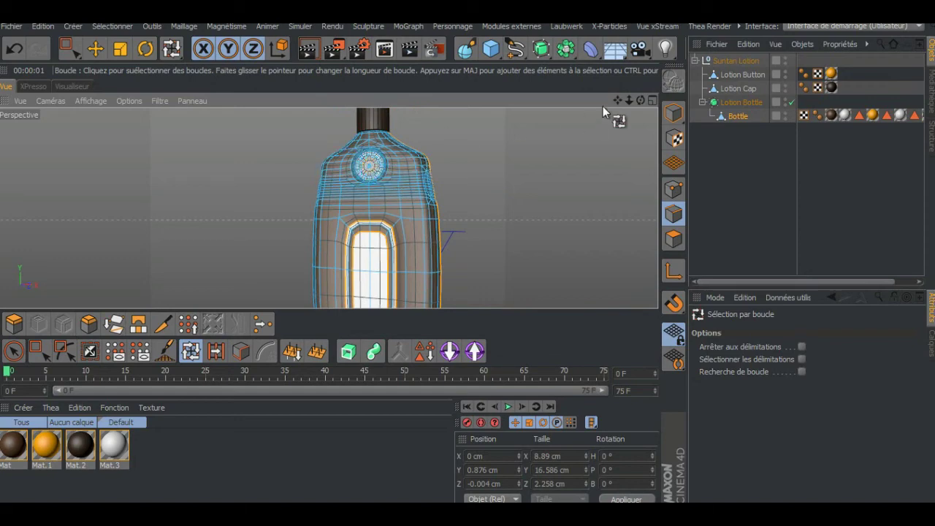
drag(631, 99, 597, 149)
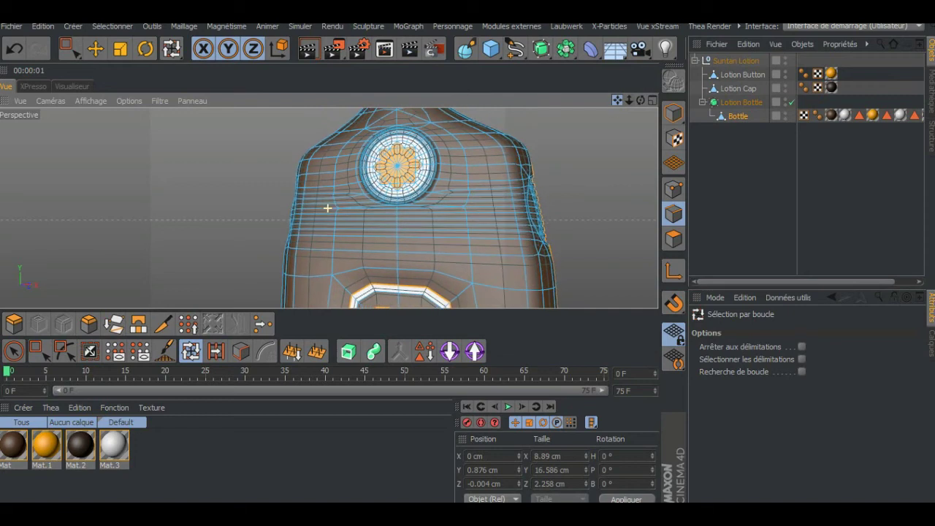
click(429, 162)
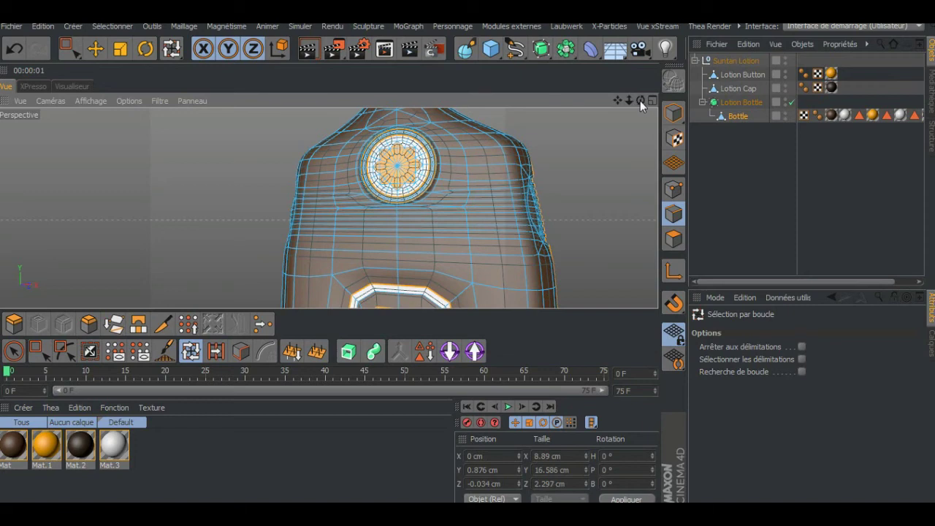
Step: Select the edge loops around the lower and upper rims of the Lotion Cap
scroll(327, 208, down, 2)
drag(617, 101, 551, 211)
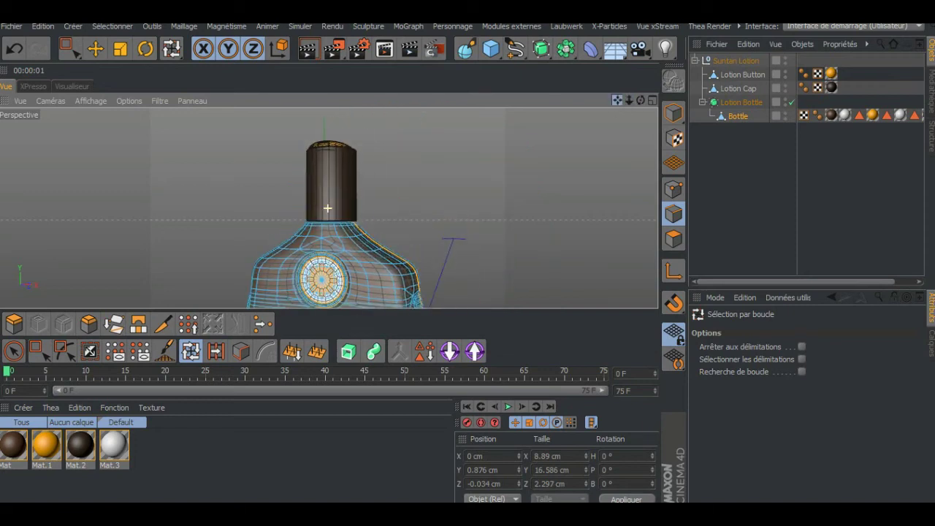
click(735, 89)
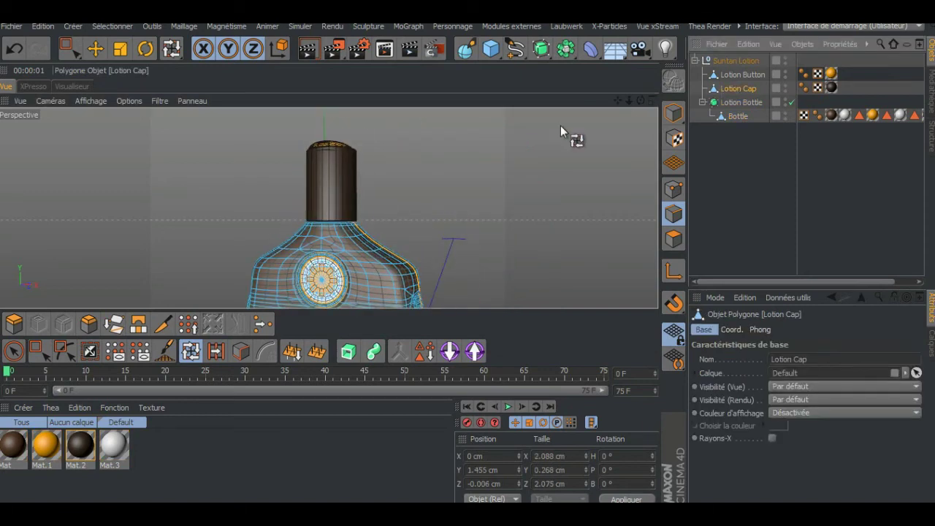
click(338, 221)
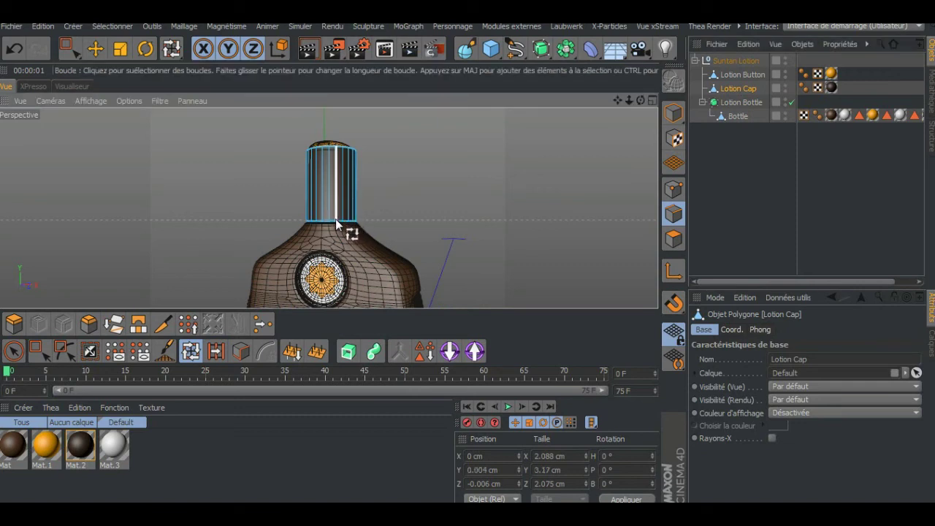
click(334, 224)
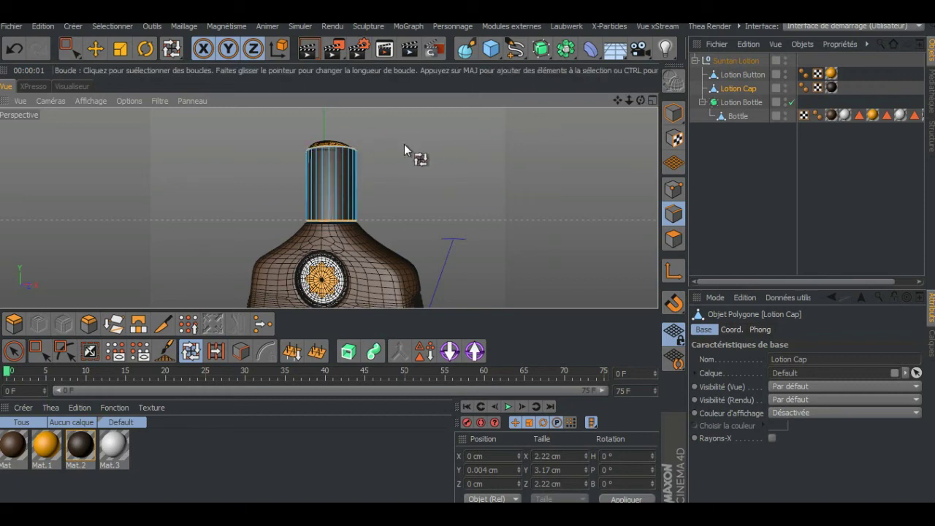
drag(640, 100, 627, 101)
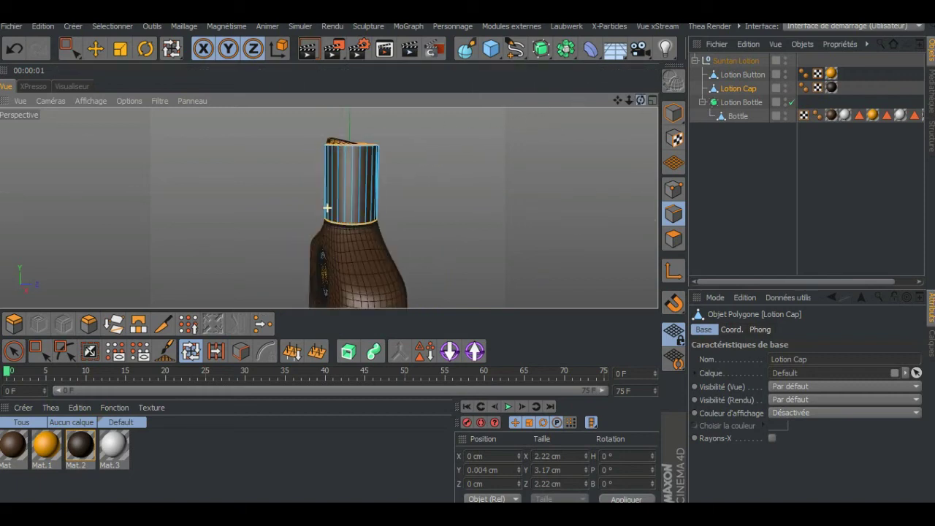
click(362, 177)
Step: Select the Lotion Button's edge loops around its top rim, its lower edge and the small rectangular front recess
drag(640, 100, 621, 101)
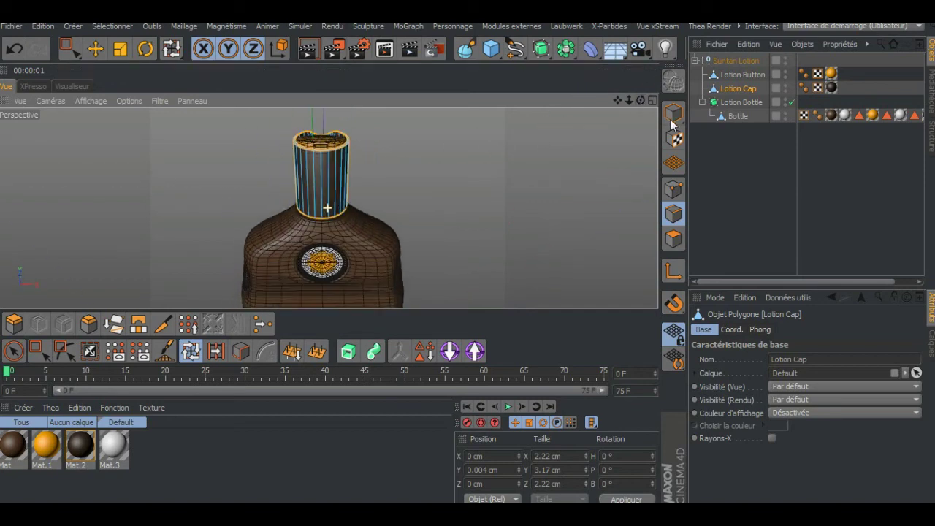
click(743, 74)
key(u)
key(l)
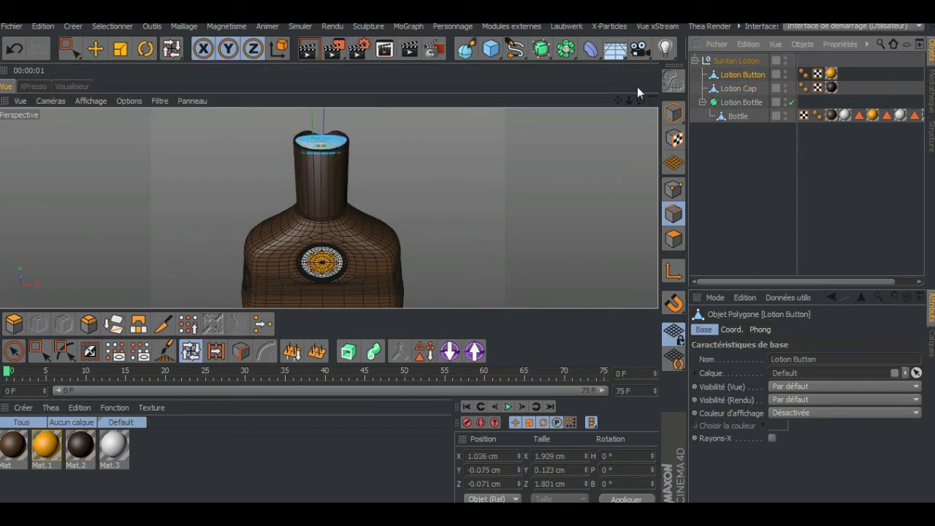
drag(631, 98, 629, 99)
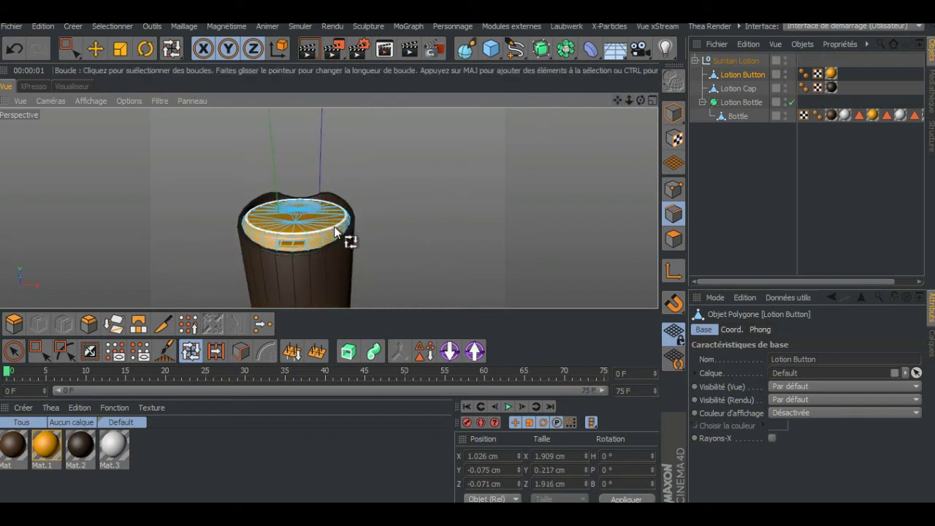
click(336, 230)
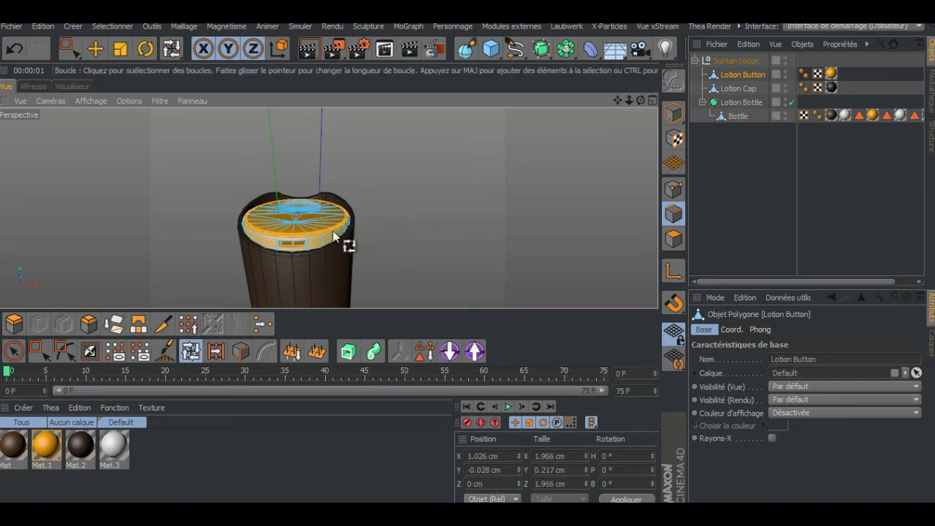
click(307, 250)
click(300, 241)
click(304, 241)
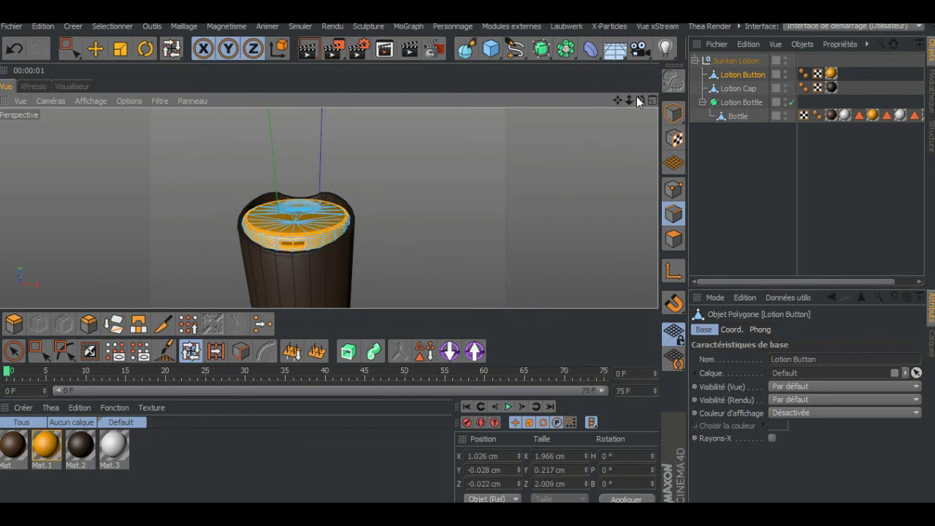
Step: Convert the Lotion Button's selected edges into a spline
drag(641, 101, 631, 70)
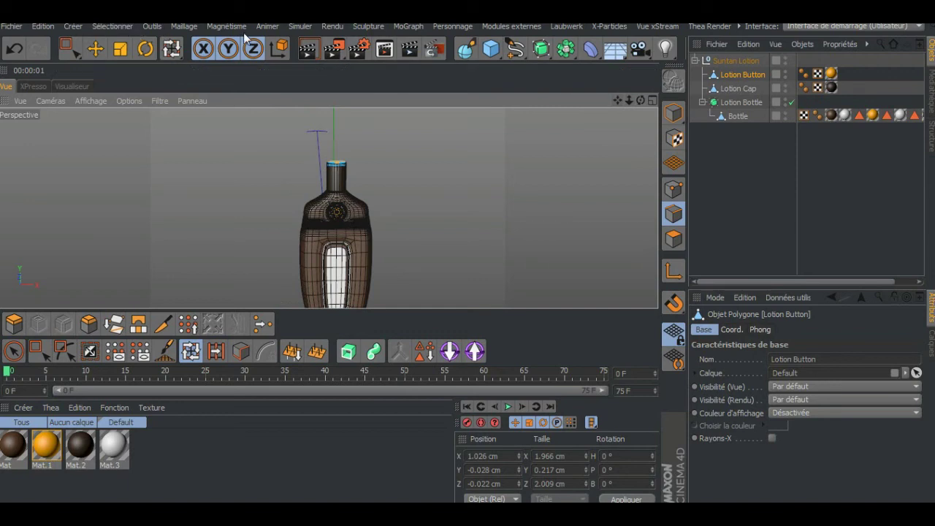
click(185, 26)
mouse_move(212, 61)
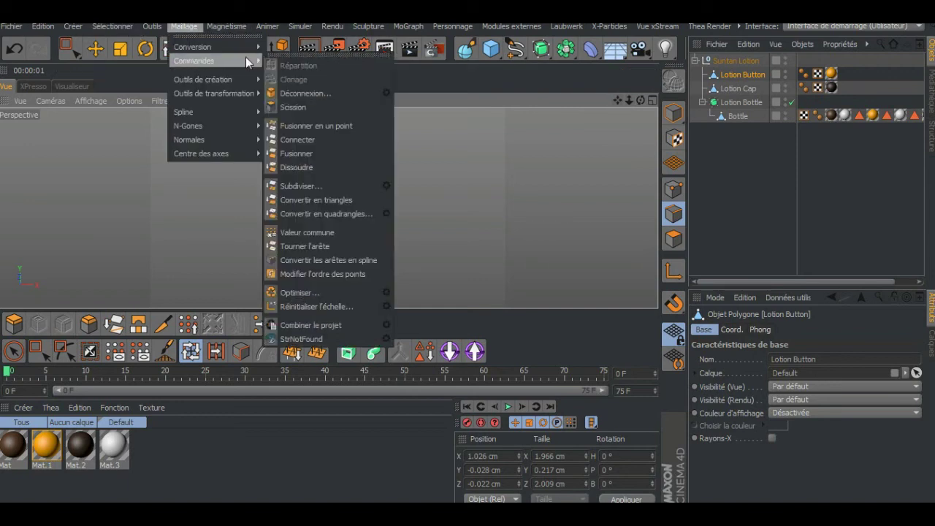
click(323, 262)
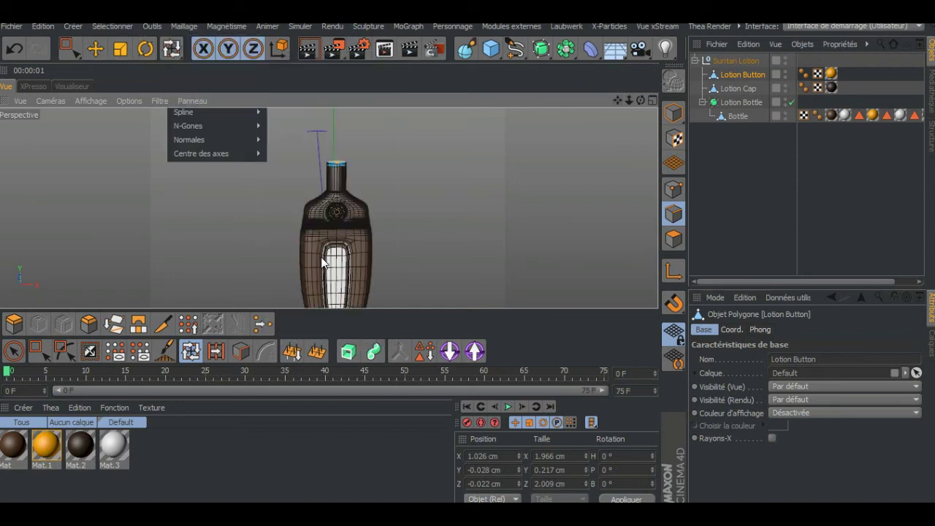
Step: Convert the Lotion Cap's selected edges into a spline
click(740, 86)
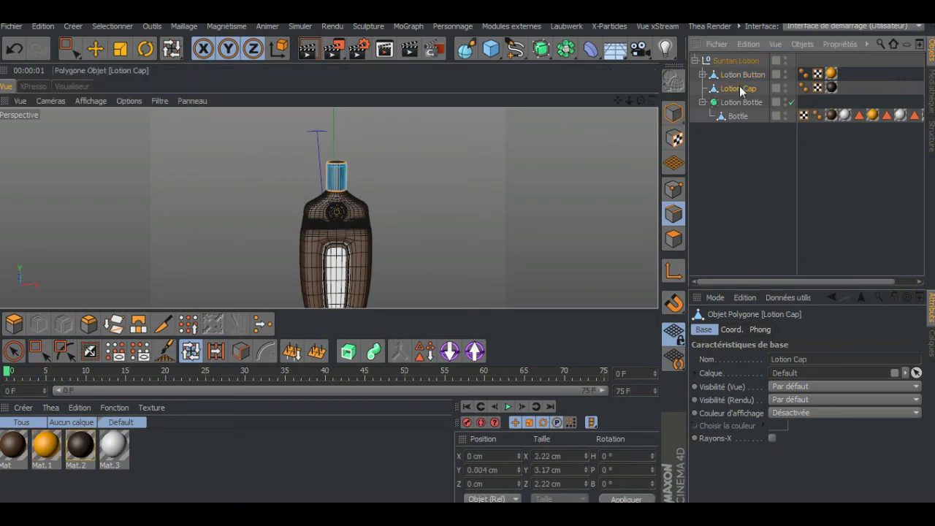
click(197, 27)
mouse_move(205, 79)
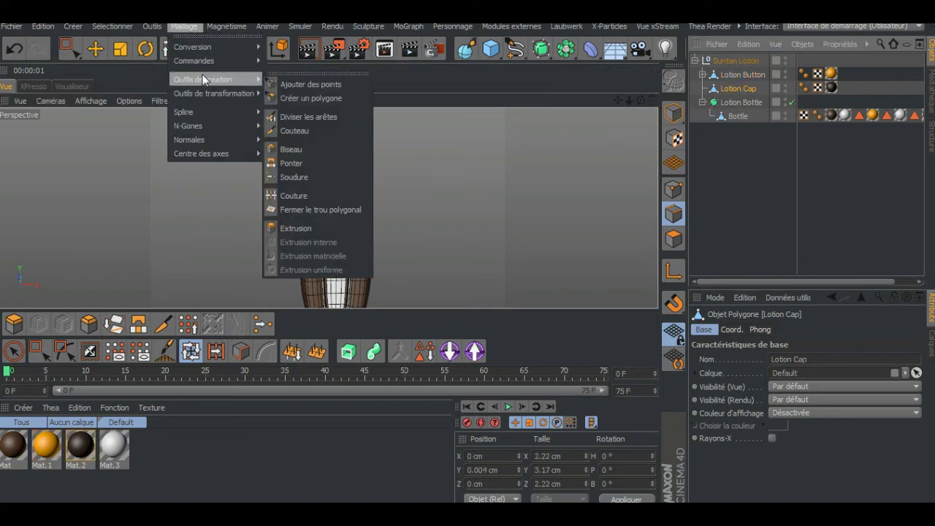
mouse_move(200, 62)
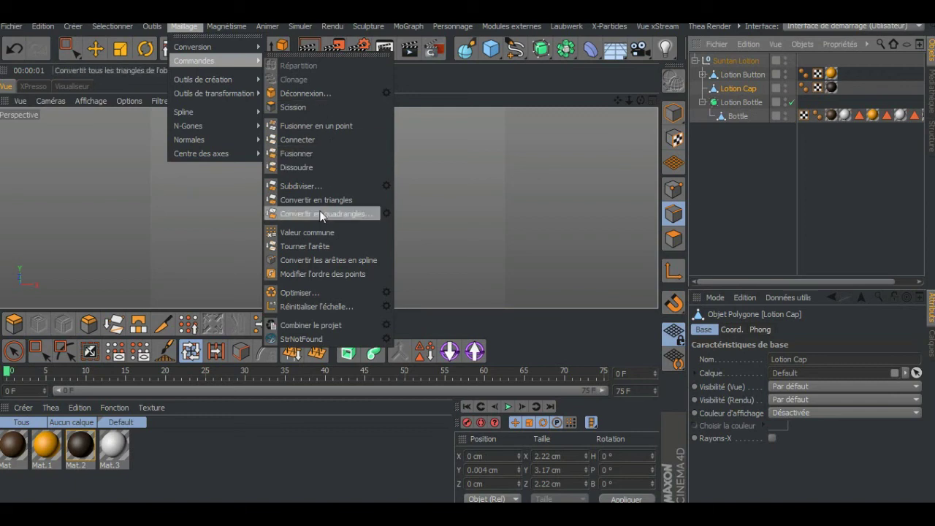
click(329, 263)
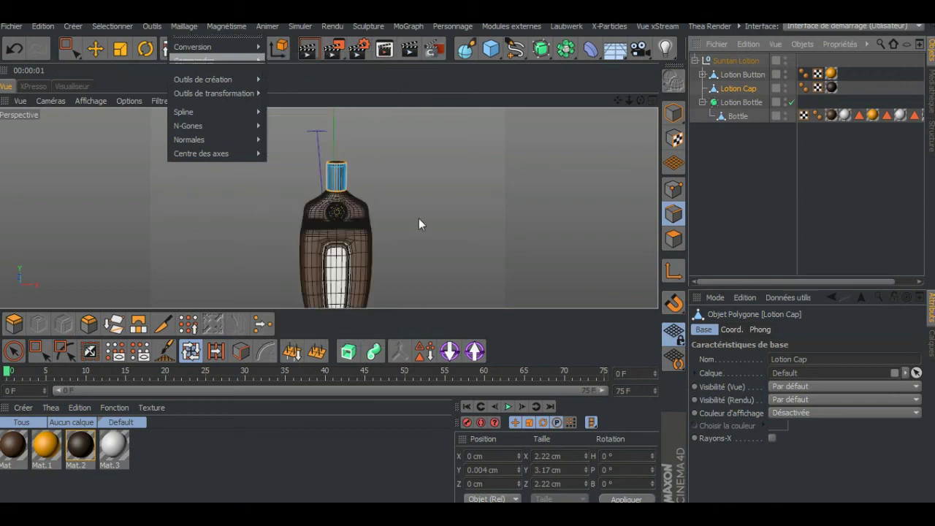
Step: Convert the Bottle's selected edges into a spline
click(735, 116)
click(182, 27)
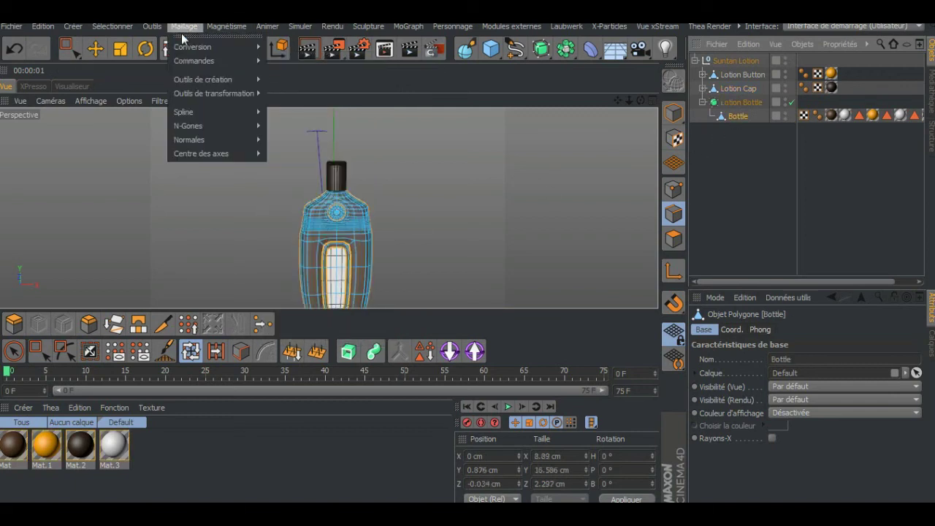
mouse_move(196, 76)
mouse_move(222, 62)
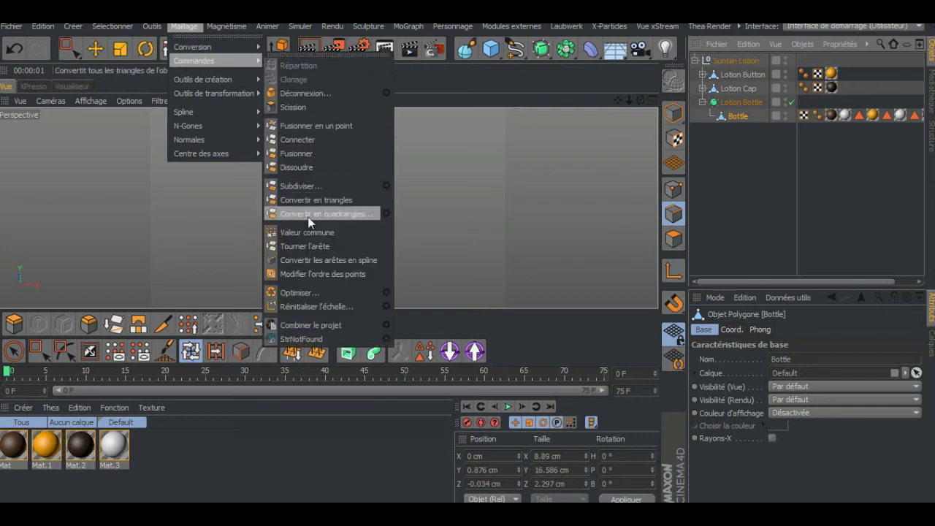
click(323, 260)
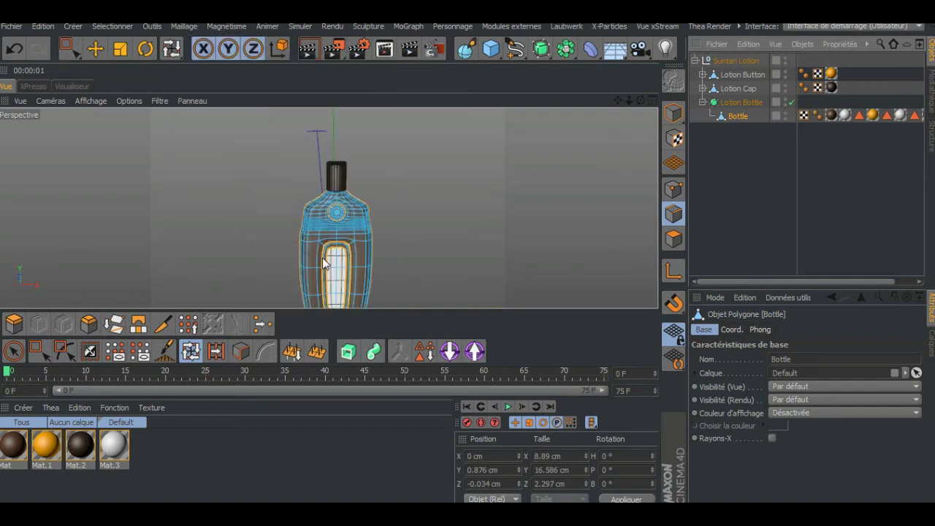
Step: Expand Lotion Button, Lotion Cap and Bottle in the object hierarchy and select Bottle.Spline
click(703, 75)
click(703, 102)
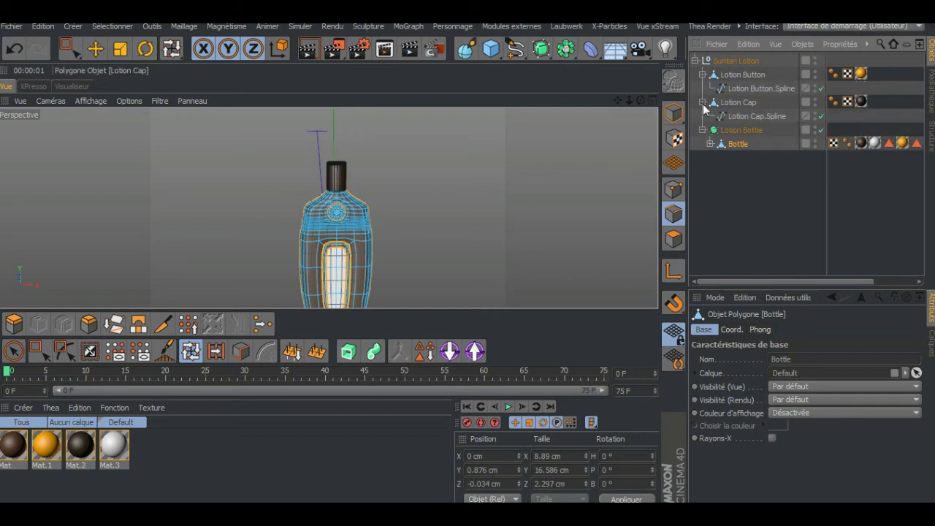
click(712, 144)
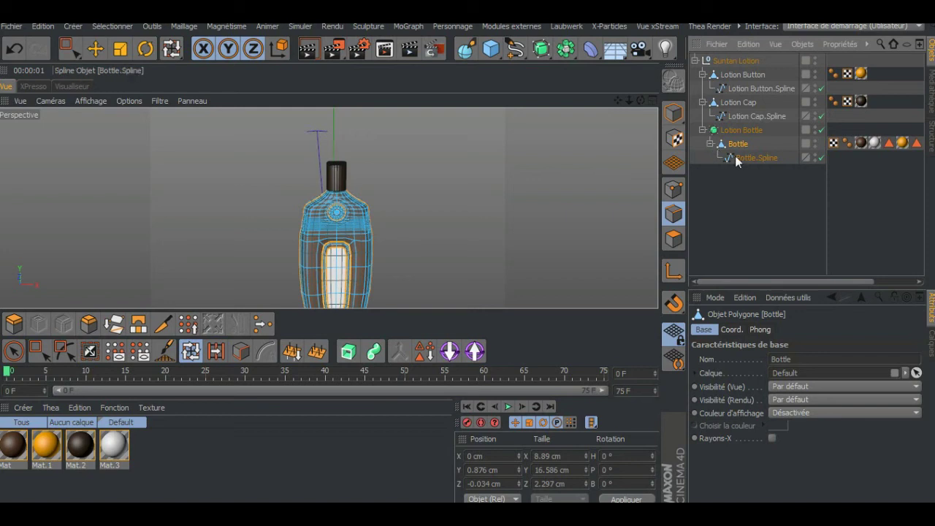
click(743, 157)
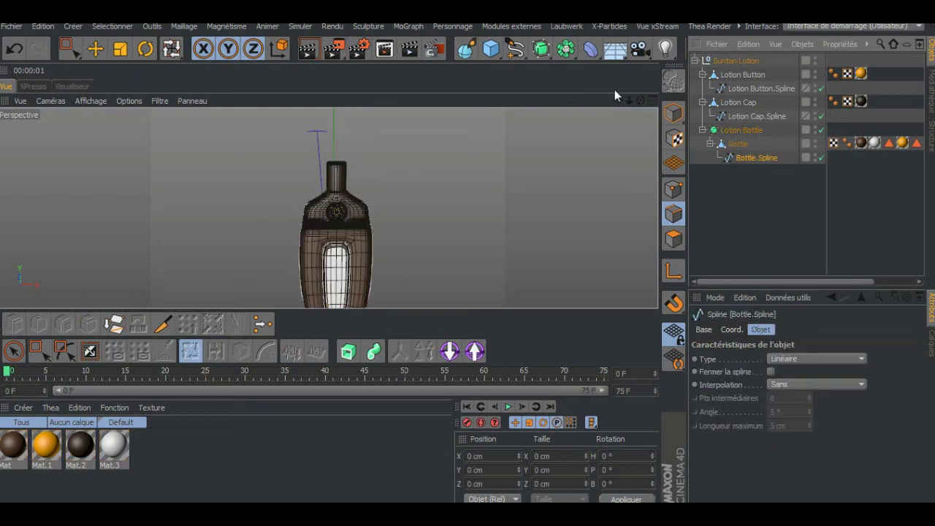
Step: Move Lotion Button.Spline, Lotion Cap.Spline and Bottle.Spline together out of their parent objects to the root of the object hierarchy
drag(618, 100, 499, 139)
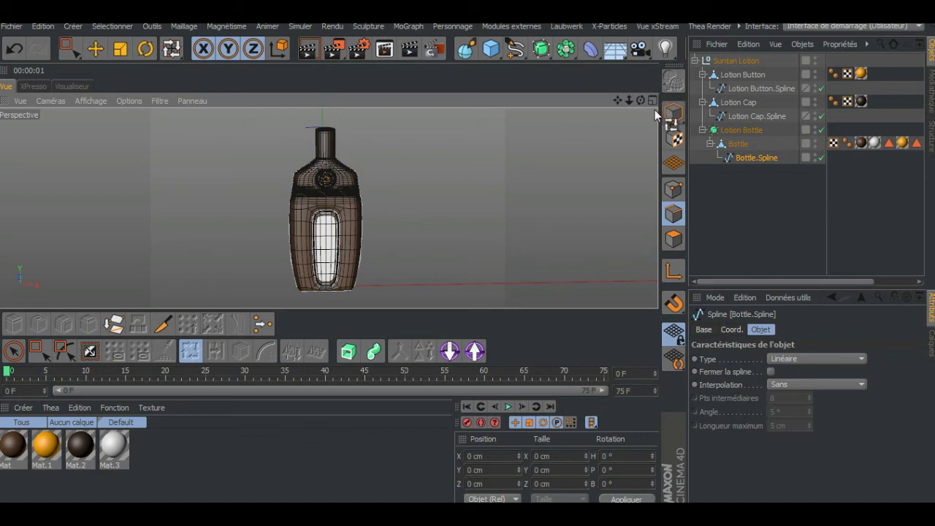
ctrl+click(743, 115)
ctrl+click(738, 89)
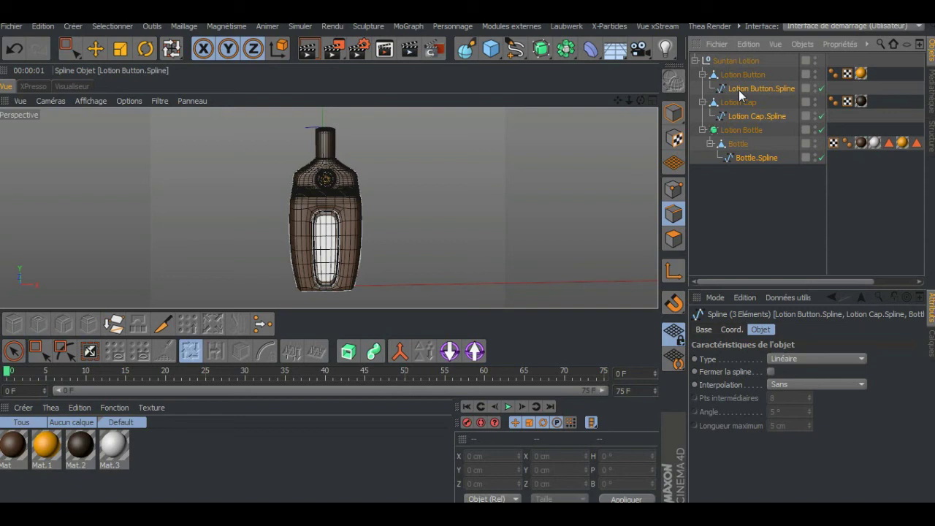
drag(724, 223, 725, 224)
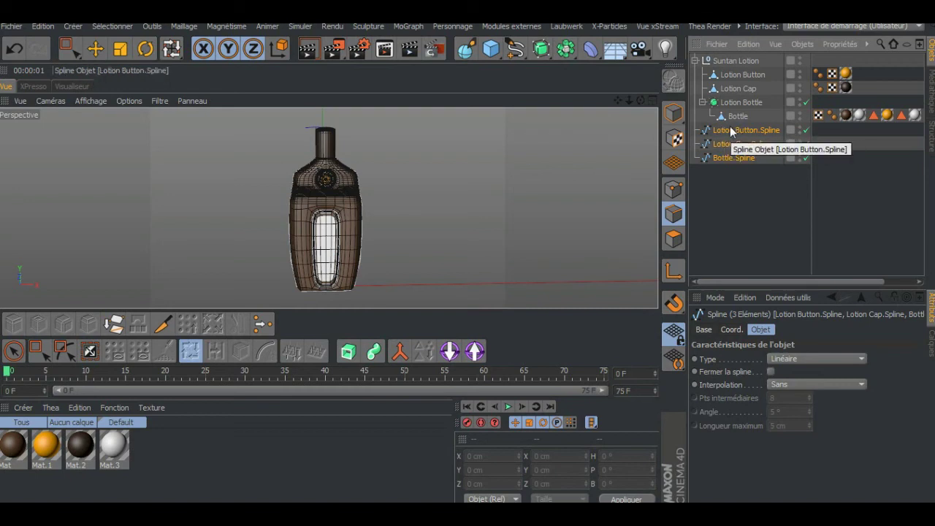
Step: Hide the Suntan Lotion group in the viewport and select only Bottle.Spline
click(800, 58)
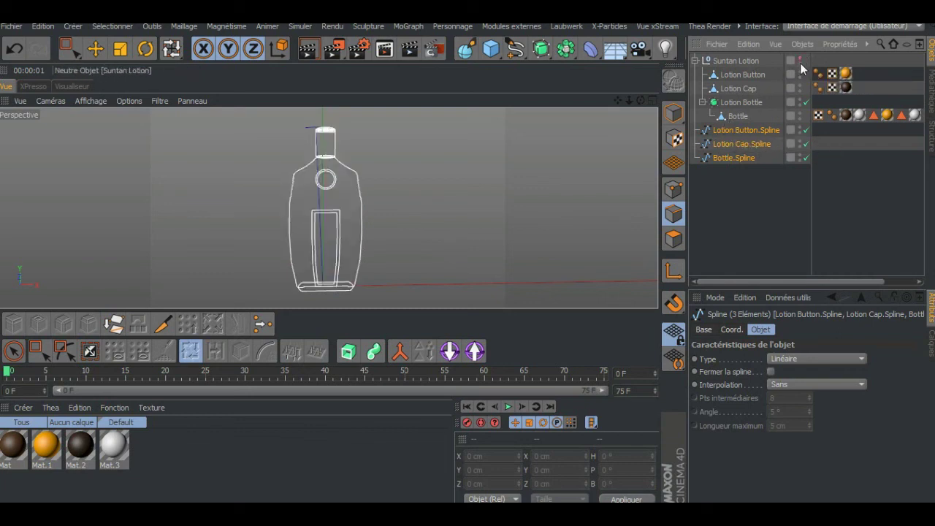
mouse_move(641, 98)
mouse_down()
mouse_move(662, 104)
mouse_move(628, 97)
mouse_up()
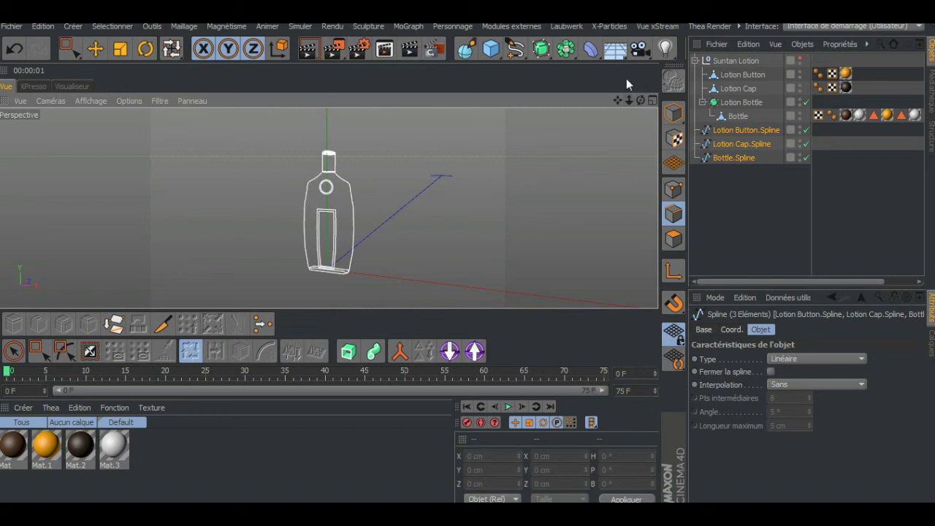
drag(643, 97, 622, 100)
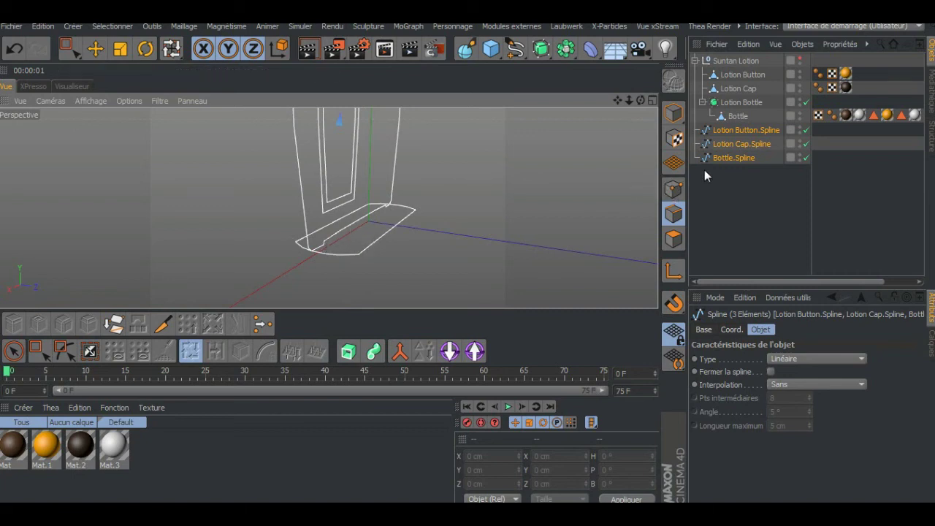
click(728, 158)
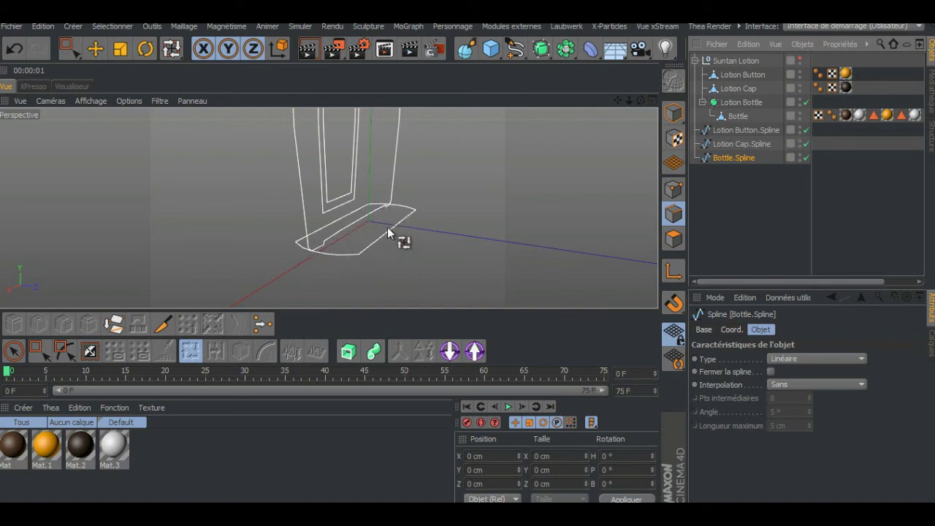
drag(640, 100, 615, 101)
drag(618, 100, 610, 161)
drag(630, 100, 620, 136)
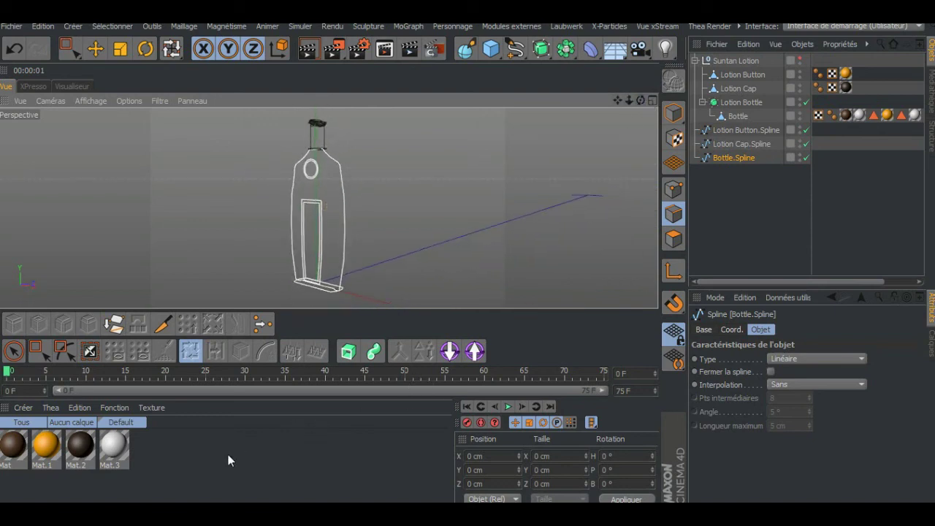
Step: Create a Matériau Cheveux material and set its color gradient's start to near-white, RGB 252, 245, 238
click(23, 408)
mouse_move(104, 309)
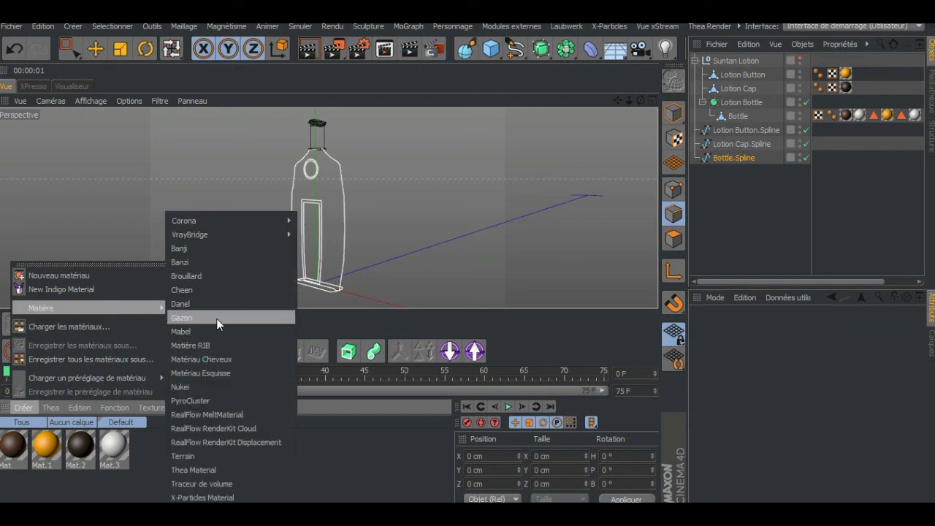
click(207, 360)
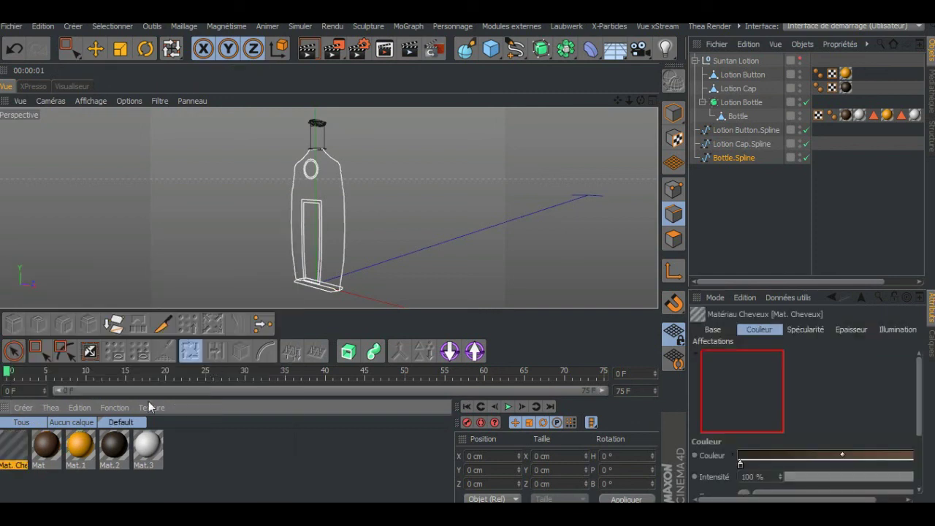
double_click(15, 454)
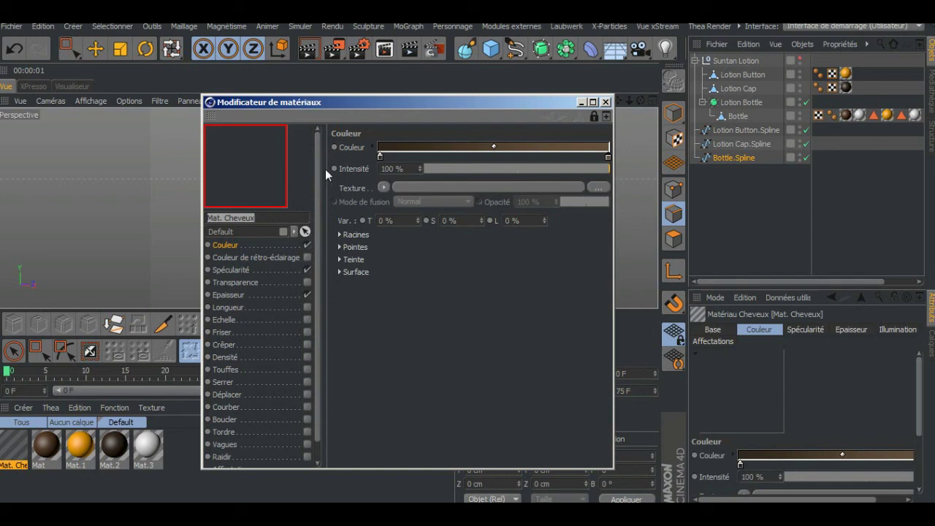
double_click(380, 157)
drag(346, 133, 306, 113)
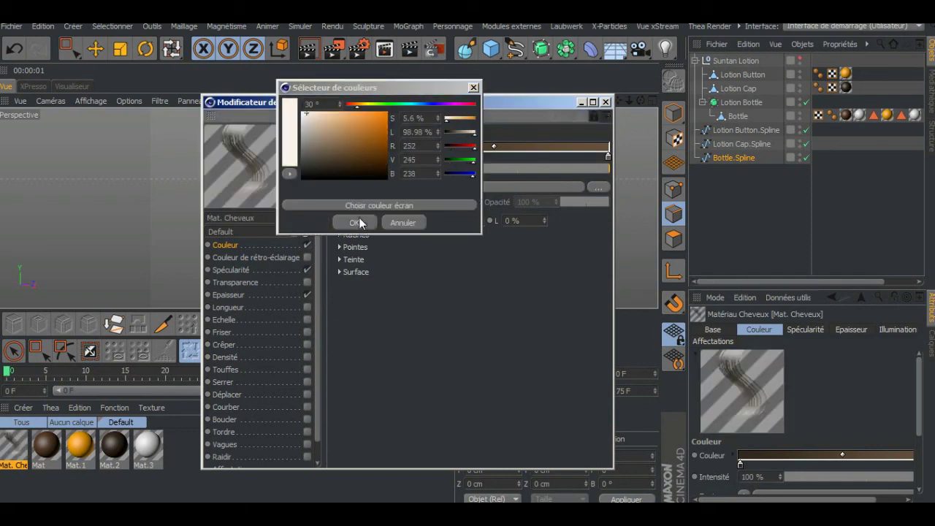
click(358, 220)
Step: Set the end of the hair material's color gradient to pure white, RGB 255, 255, 255
double_click(607, 158)
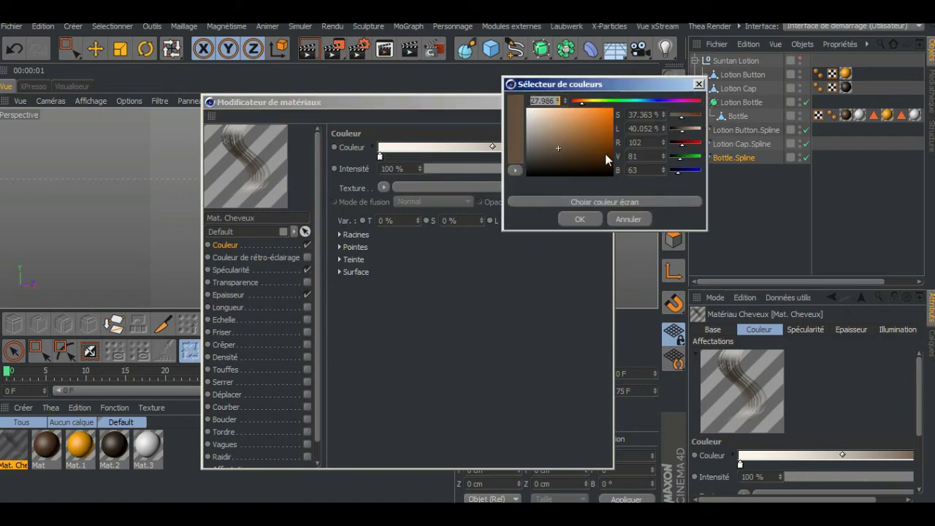
click(511, 108)
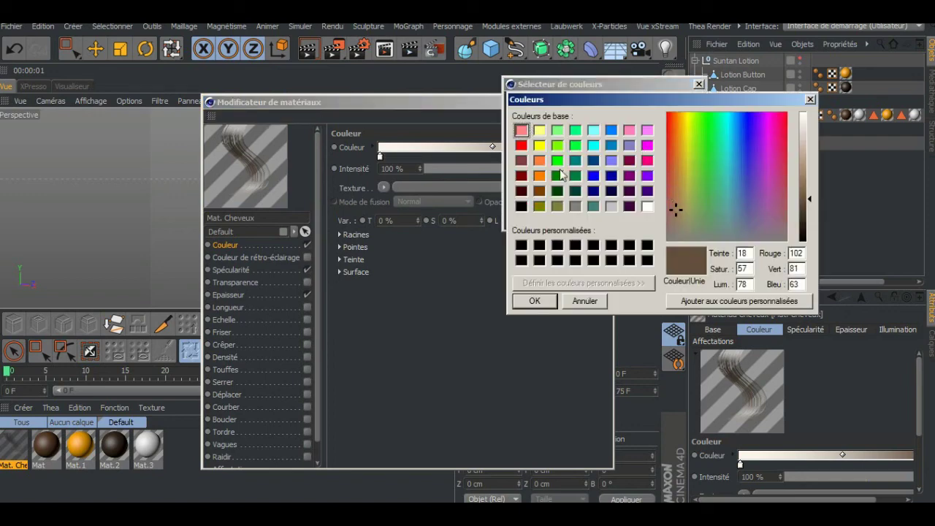
click(647, 207)
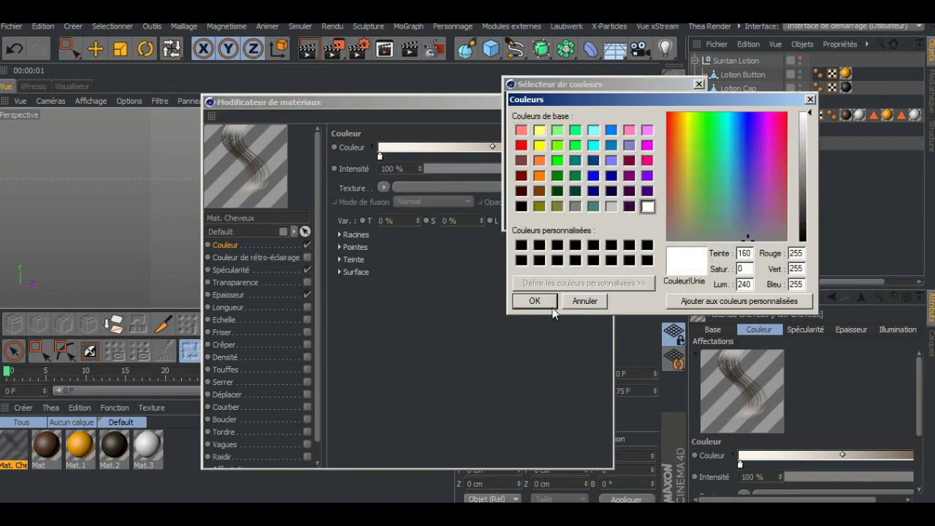
click(534, 301)
click(576, 220)
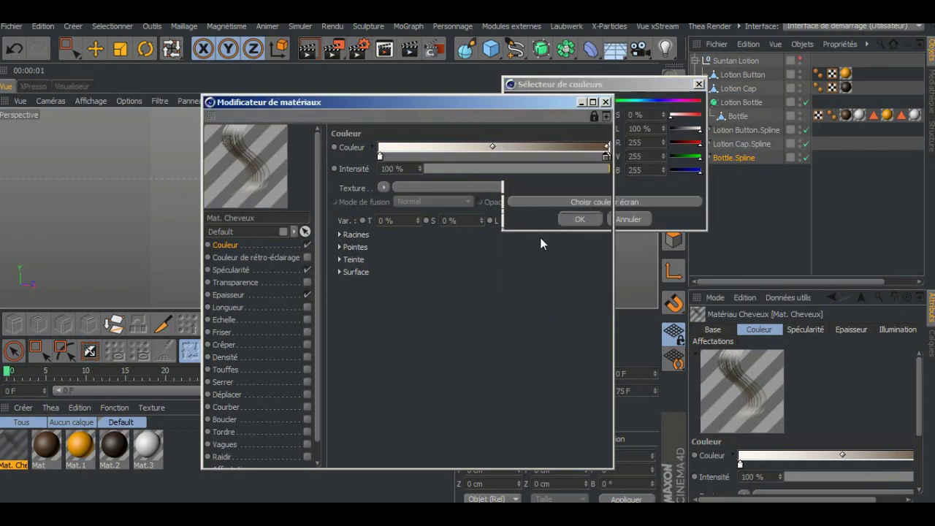
Step: Set the hair material's Epaisseur Pointe value to 1 cm and close the material editor
click(234, 293)
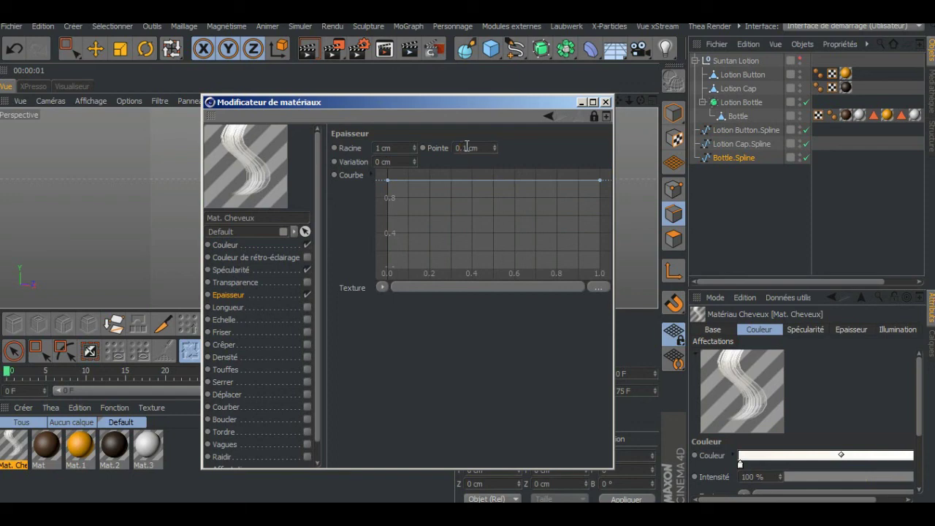
key(BackSpace)
key(BackSpace)
key(Return)
click(605, 102)
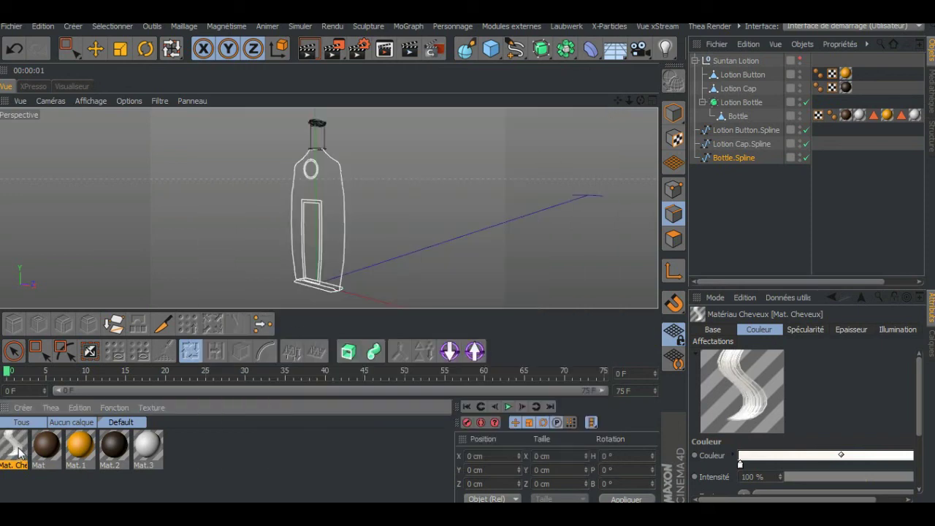
Step: Assign Mat. Cheveux to Lotion Button.Spline, Lotion Cap.Spline and Bottle.Spline, and render the viewport
drag(757, 140, 747, 130)
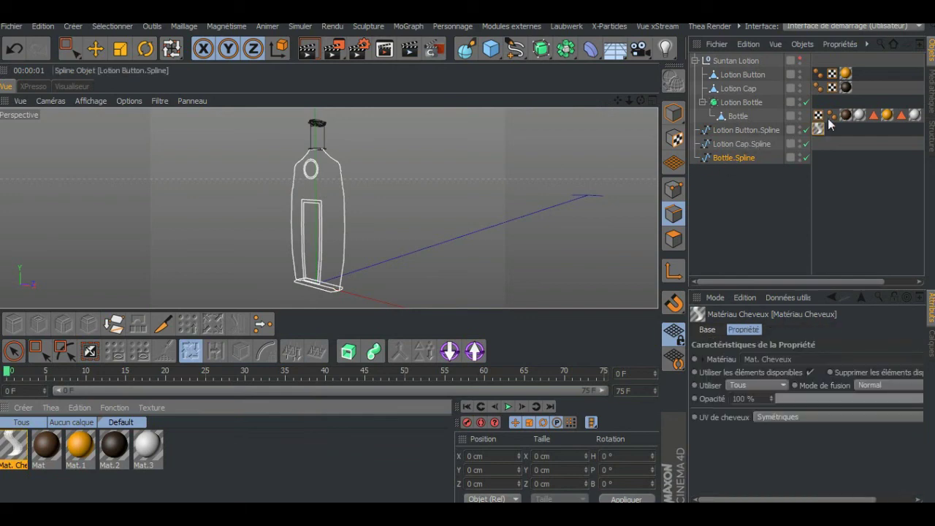
ctrl+drag(819, 129, 820, 158)
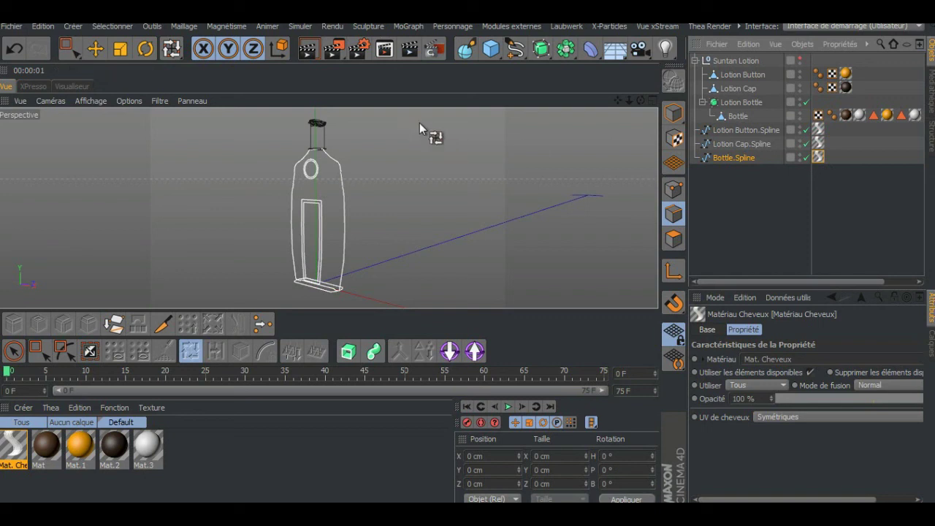
click(308, 55)
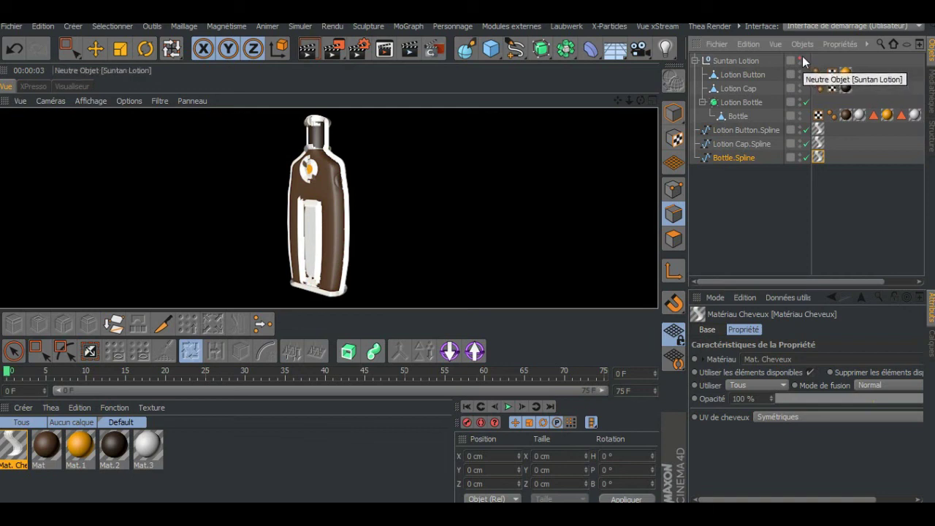
Step: Check the Rendu des cheveux and Rendu cellulo effects in the render settings
click(357, 49)
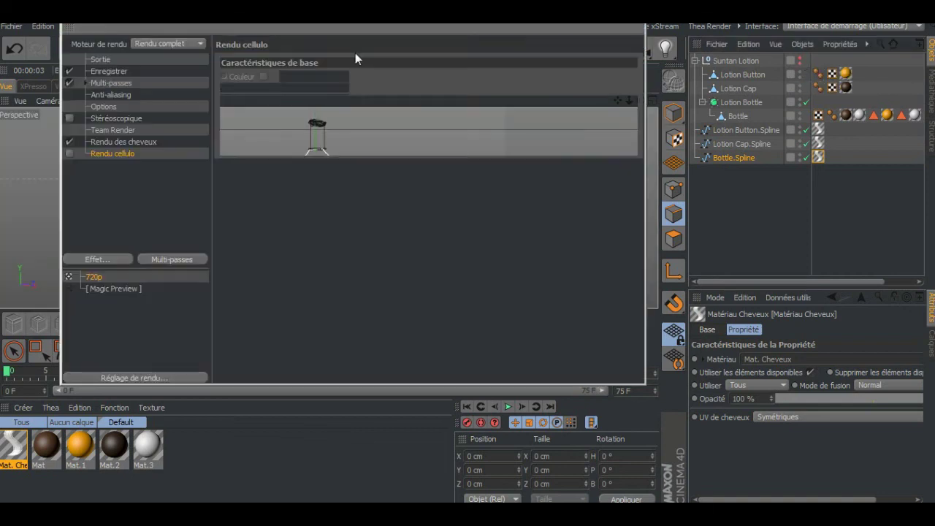
click(69, 141)
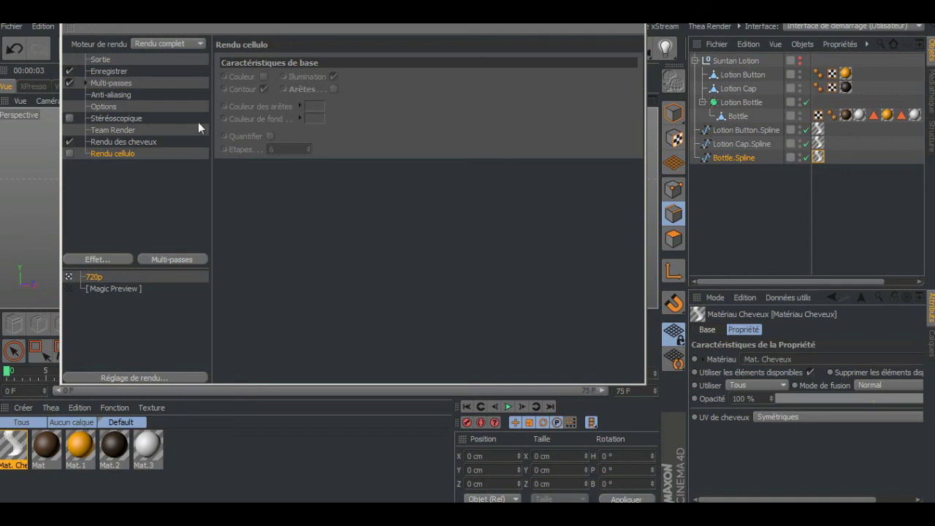
key(Escape)
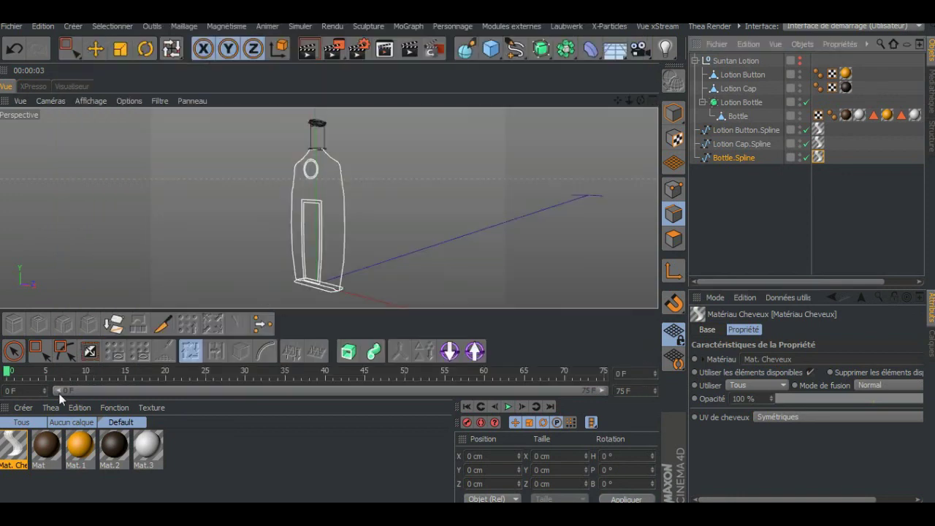
Step: Set both the Racine and Pointe thickness of Mat. Cheveux to 0.1 cm and close the material editor
double_click(13, 446)
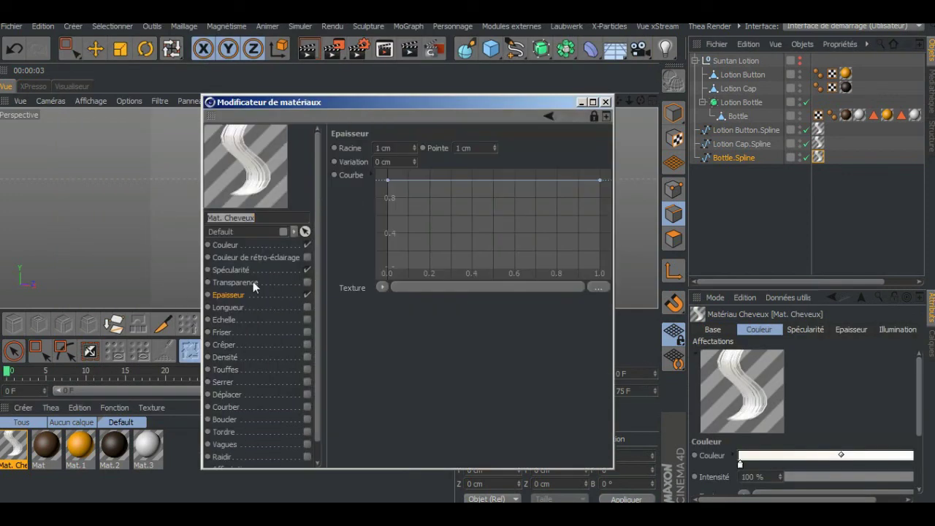
click(244, 294)
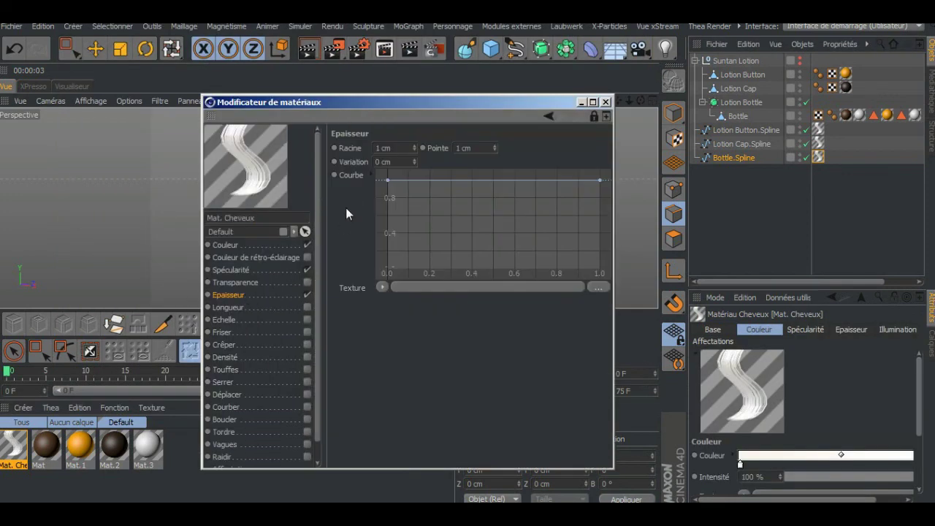
click(377, 149)
text(0.)
click(457, 147)
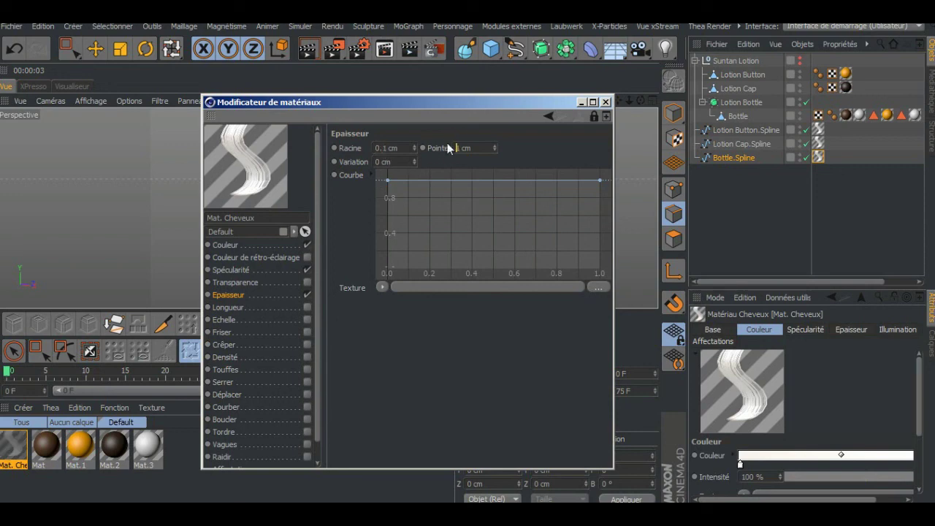
text(0.)
click(606, 101)
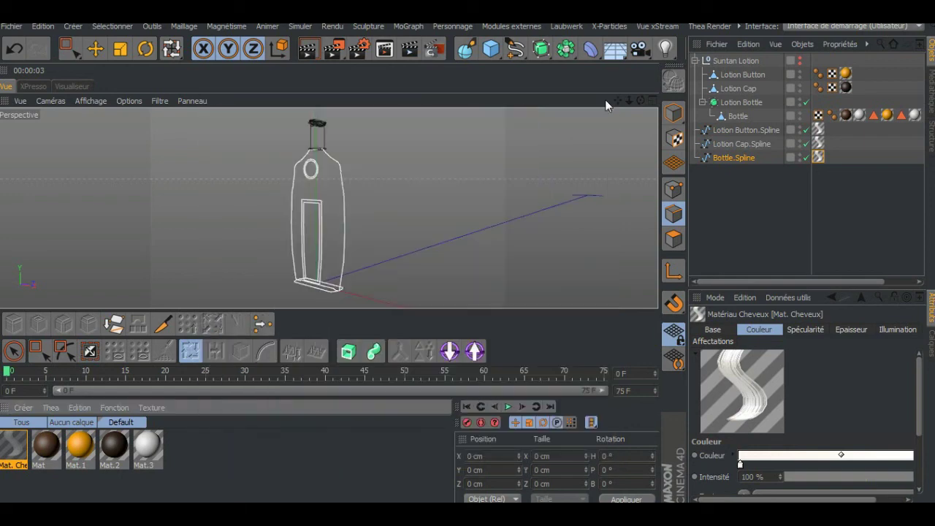
Step: Render the bottle's spline outlines in the viewport from two different angles
click(314, 50)
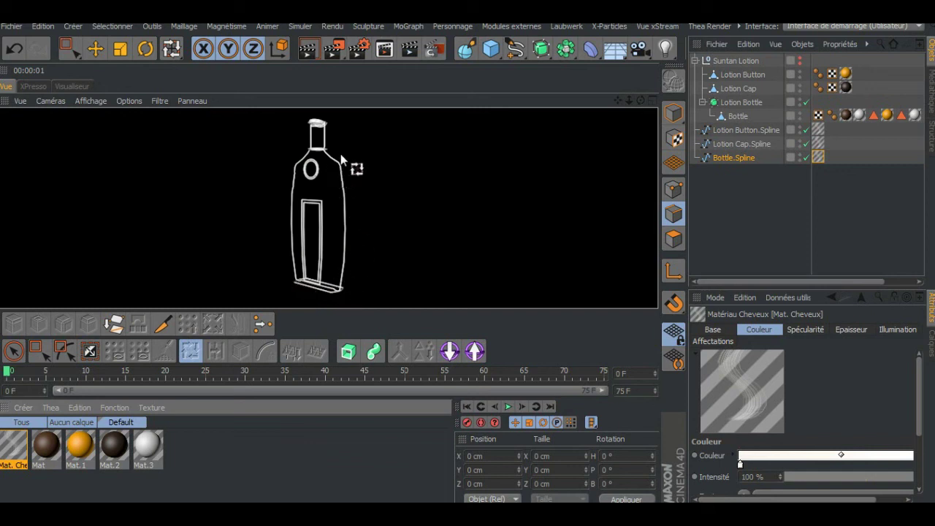
drag(643, 99, 735, 100)
click(310, 52)
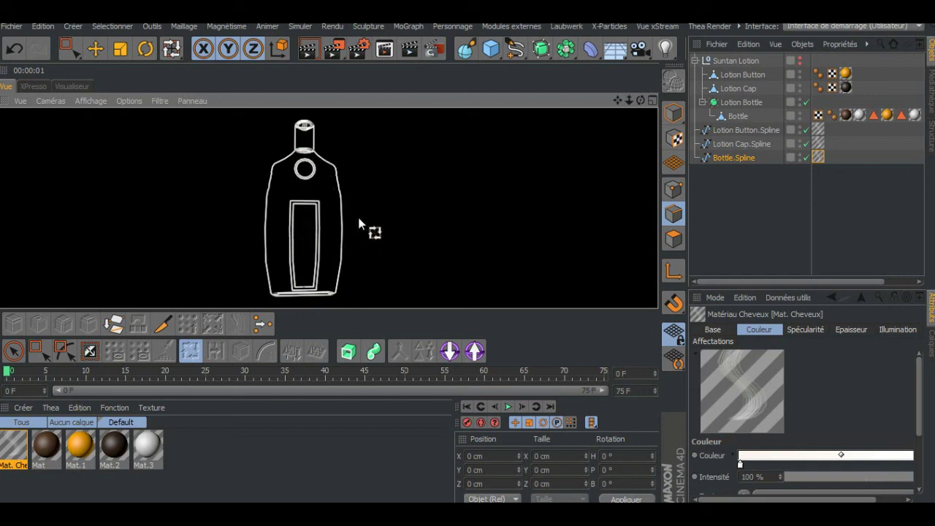
drag(644, 103, 644, 99)
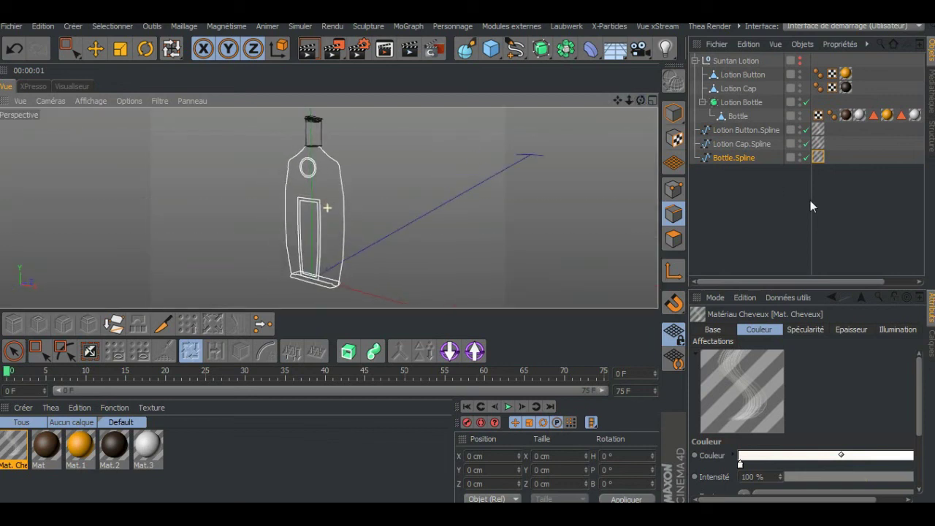